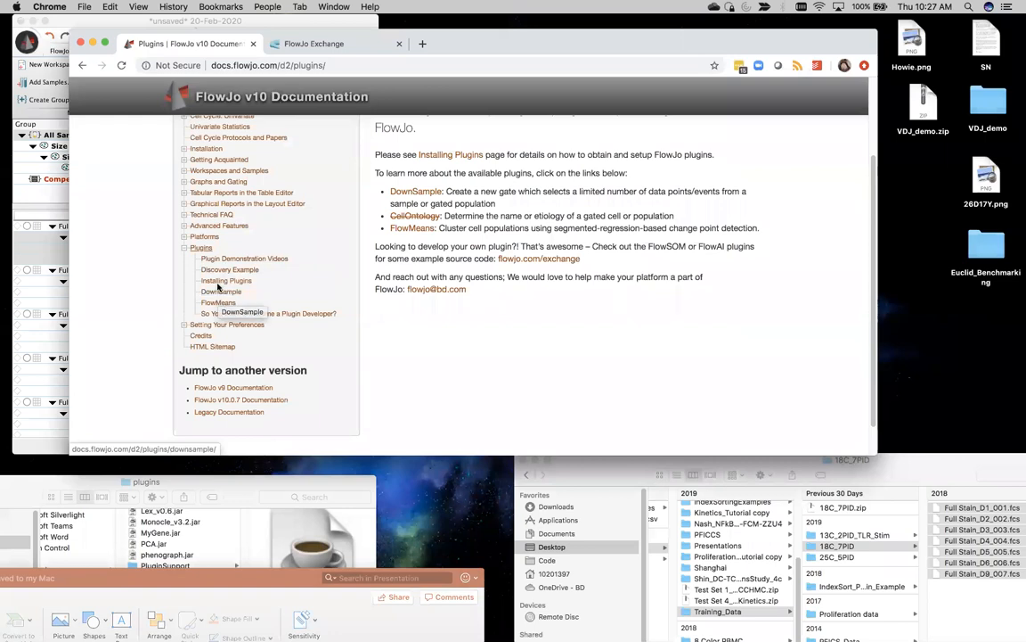
Step: Open the Installing Plugins page from the Plugins section of the documentation sidebar
click(214, 281)
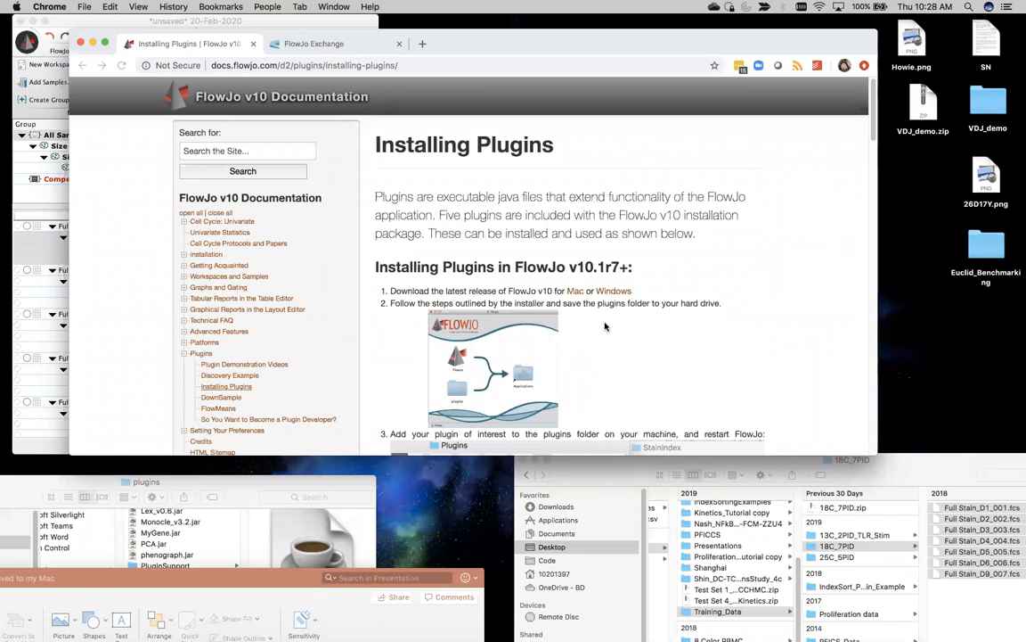
Step: Read installation steps 3–7 down to the FlowJo Exchange note, then view the FlowJo Exchange site
scroll(605, 327, down, 5)
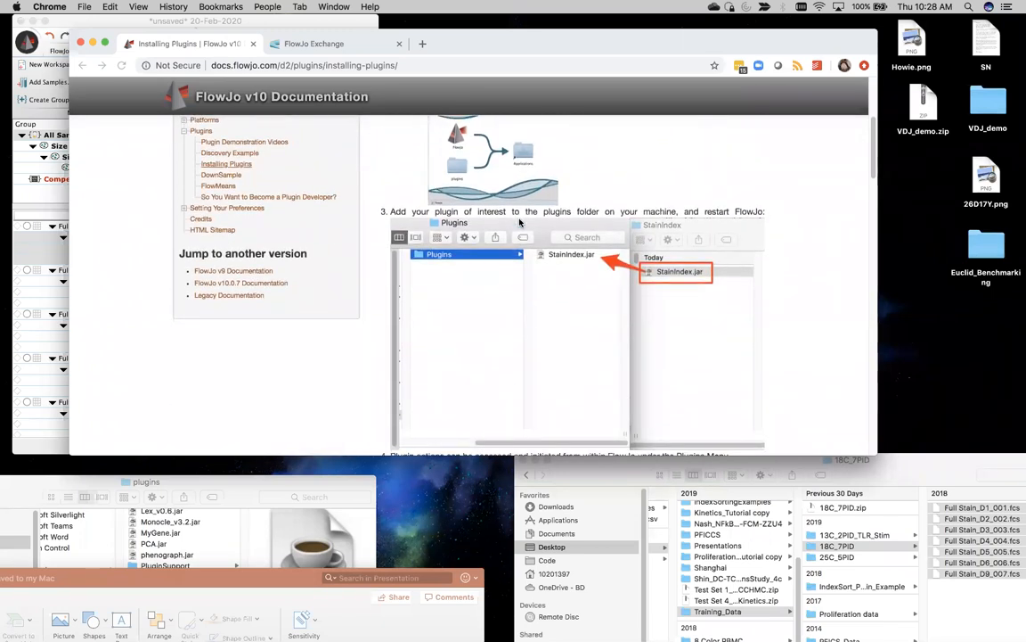
scroll(520, 223, up, 3)
scroll(516, 214, up, 3)
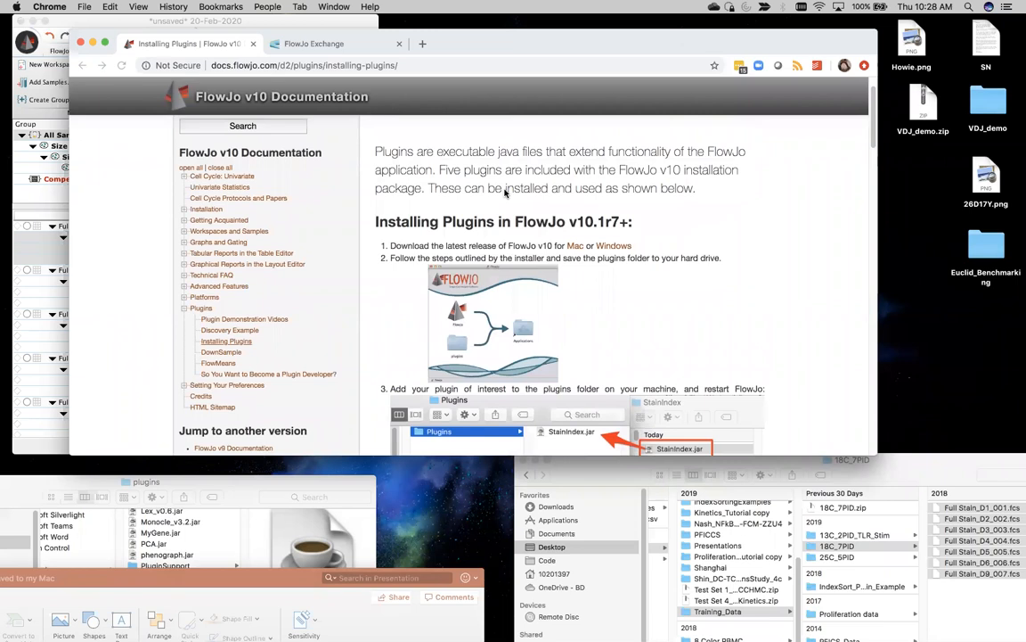
scroll(504, 192, down, 2)
scroll(504, 192, down, 1)
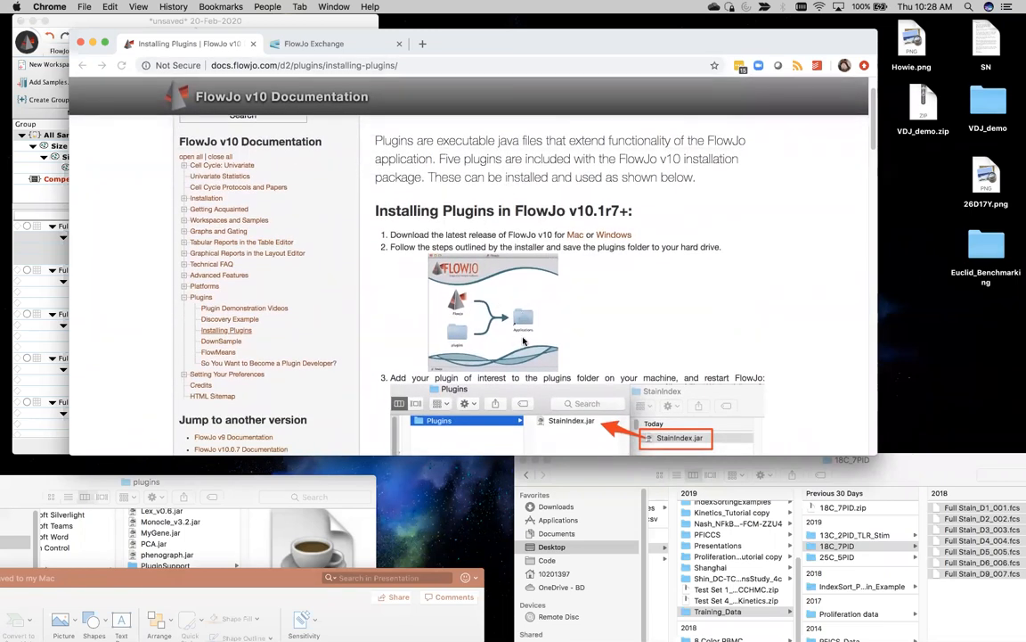
scroll(473, 308, down, 3)
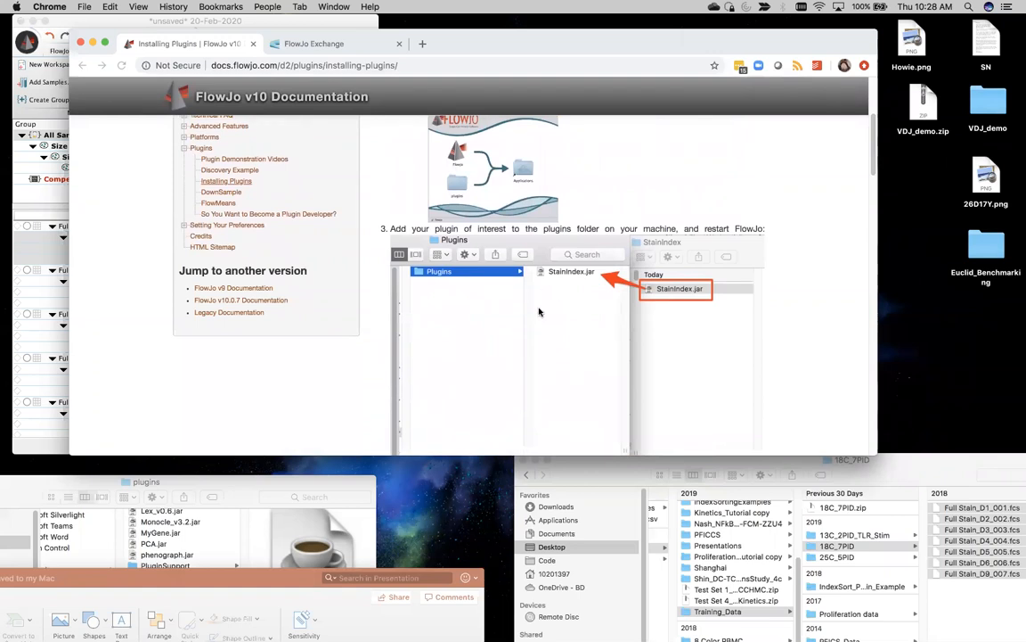
scroll(438, 284, down, 1)
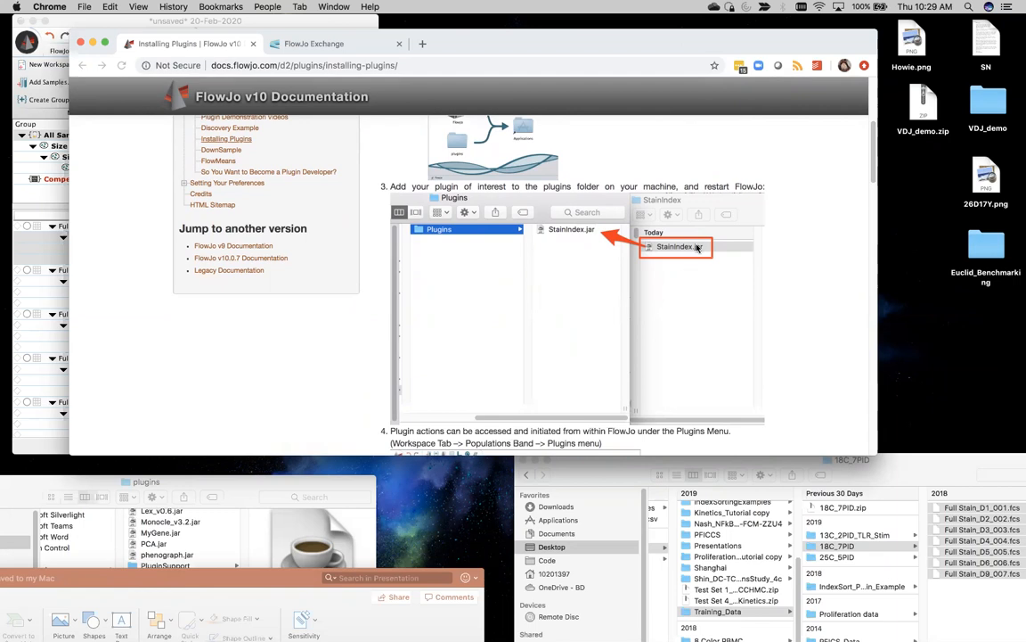
scroll(597, 254, down, 5)
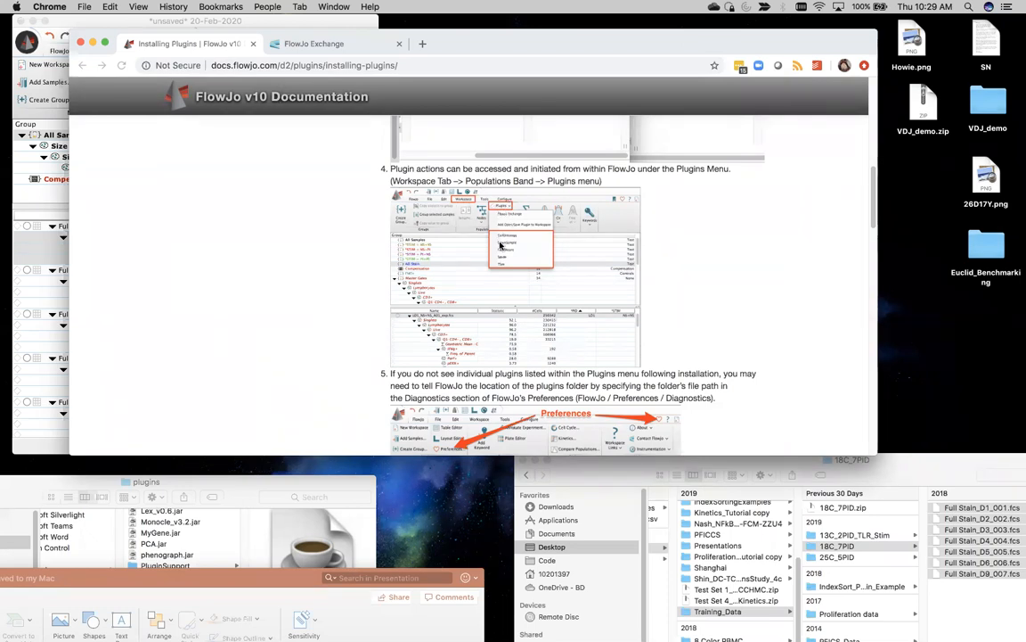
scroll(454, 298, down, 2)
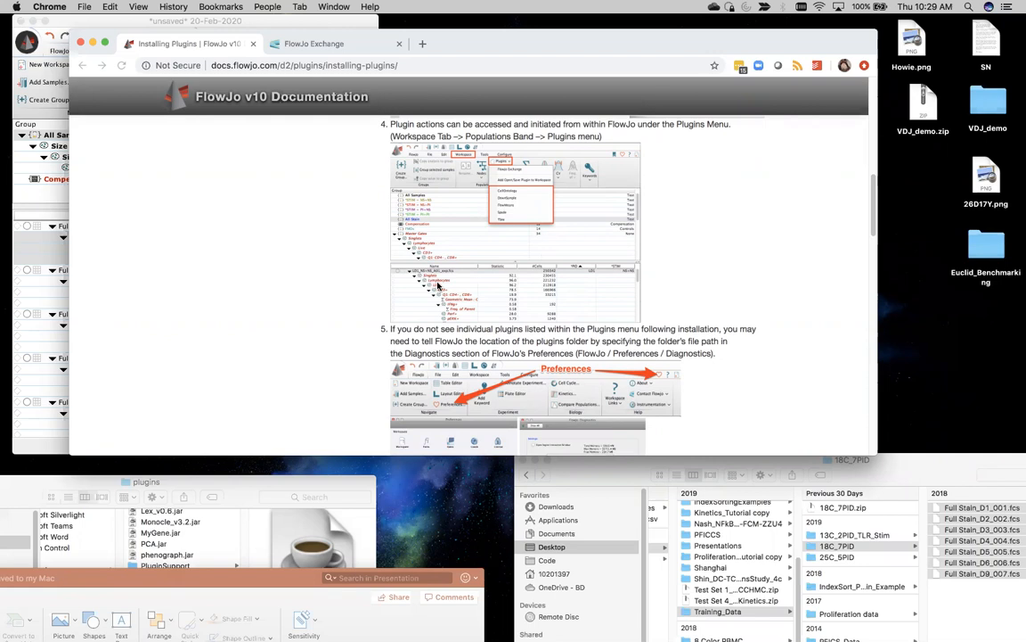
scroll(437, 285, down, 3)
scroll(438, 285, up, 4)
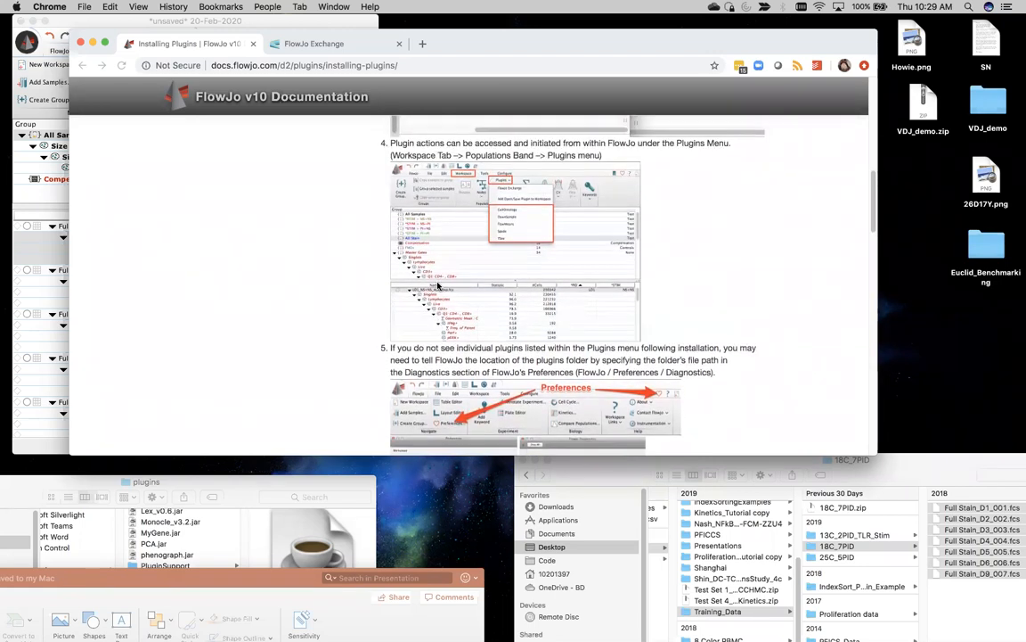
scroll(438, 285, down, 5)
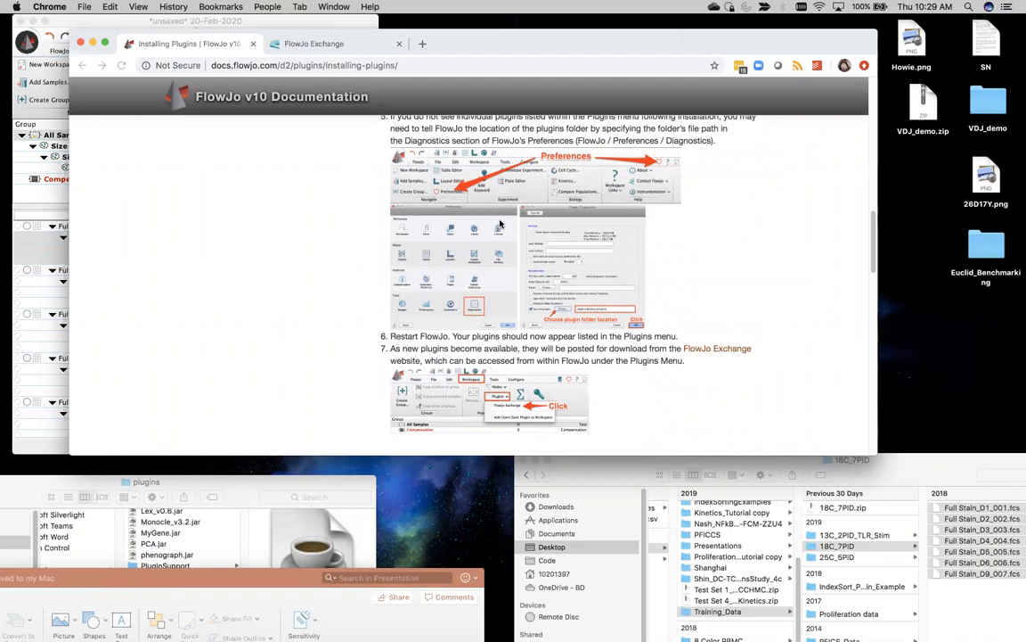
scroll(499, 224, down, 3)
scroll(500, 224, up, 3)
scroll(500, 224, down, 3)
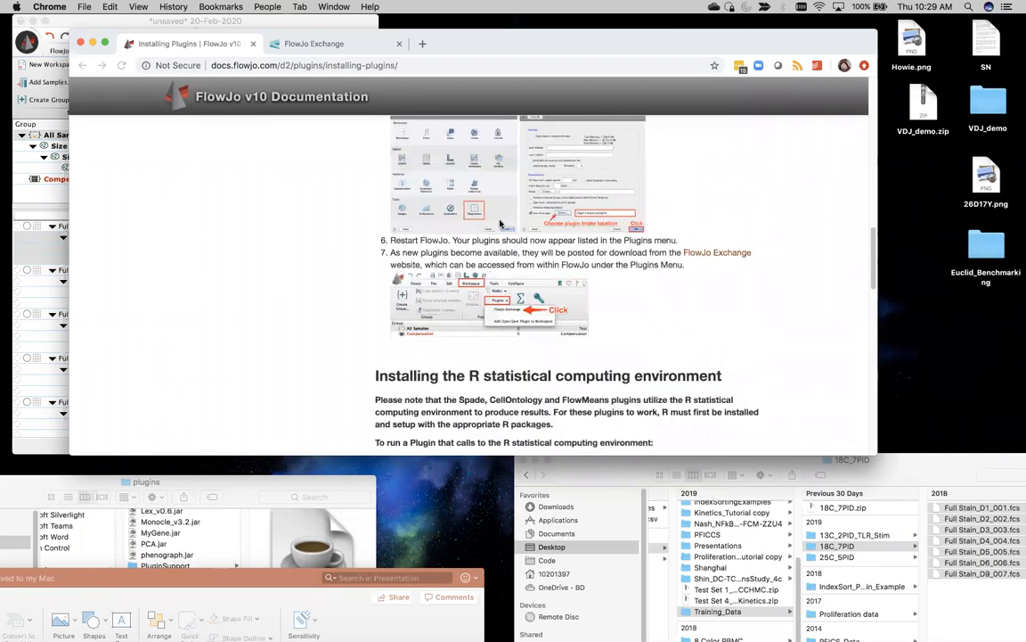
scroll(499, 224, down, 2)
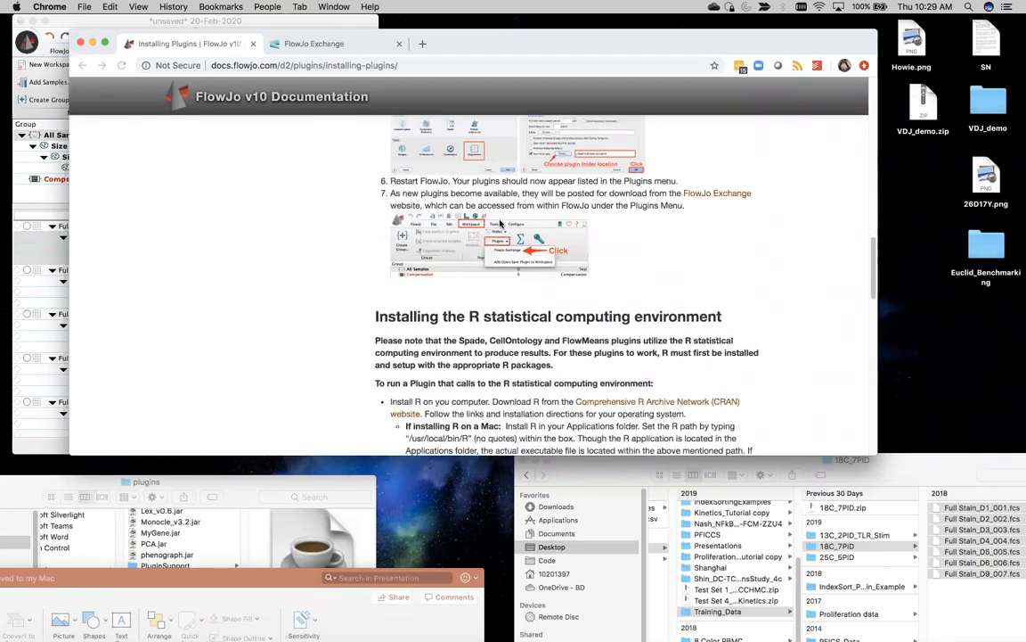
scroll(500, 224, down, 1)
scroll(500, 224, up, 5)
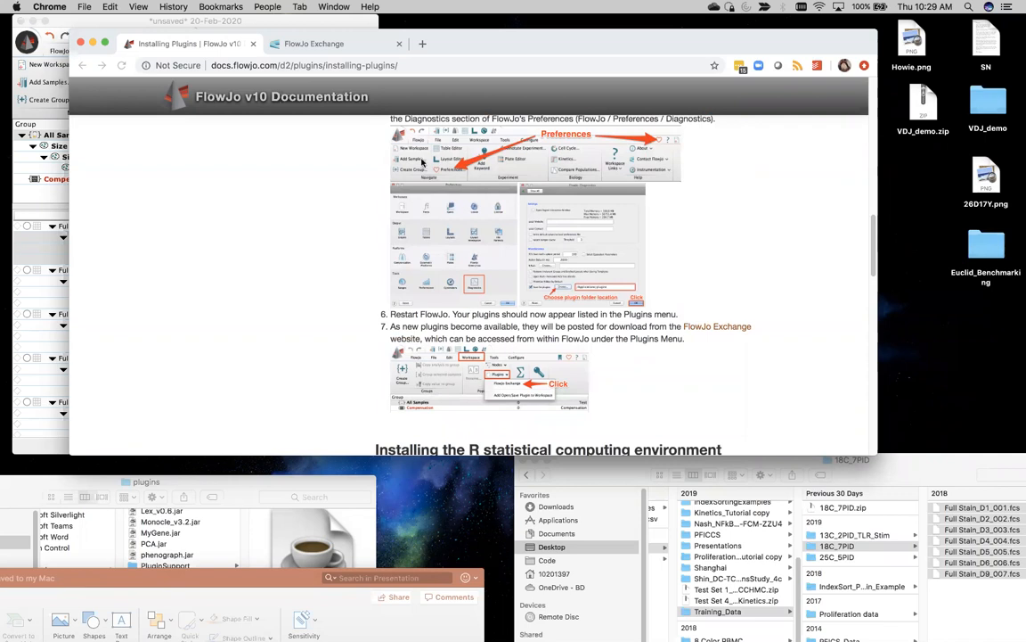
click(274, 45)
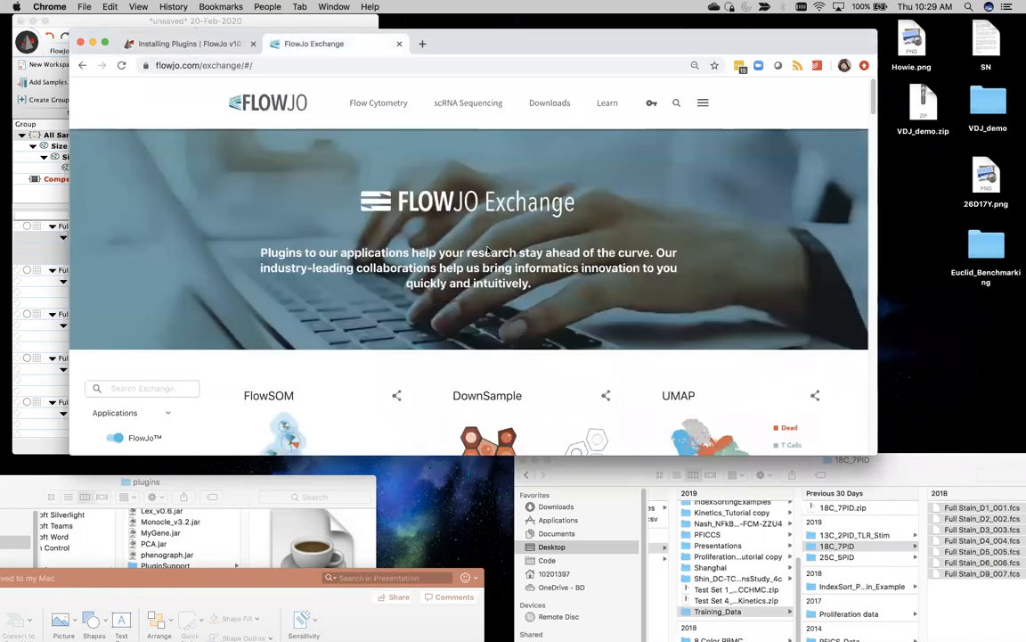
Step: Browse the full FlowJo Exchange plugin listing
scroll(465, 248, down, 2)
scroll(465, 249, up, 2)
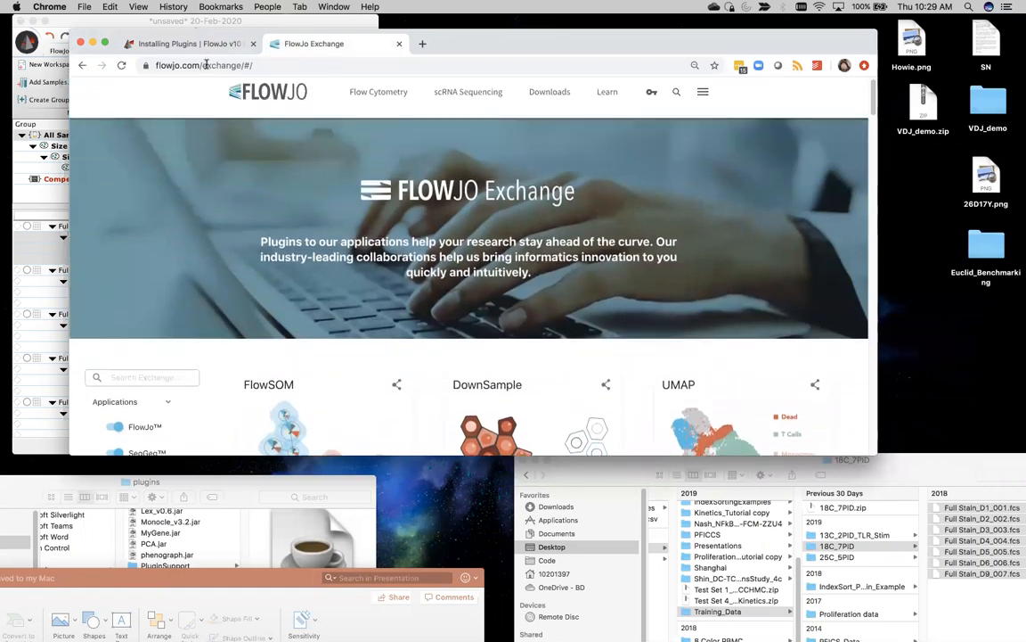
scroll(516, 283, down, 5)
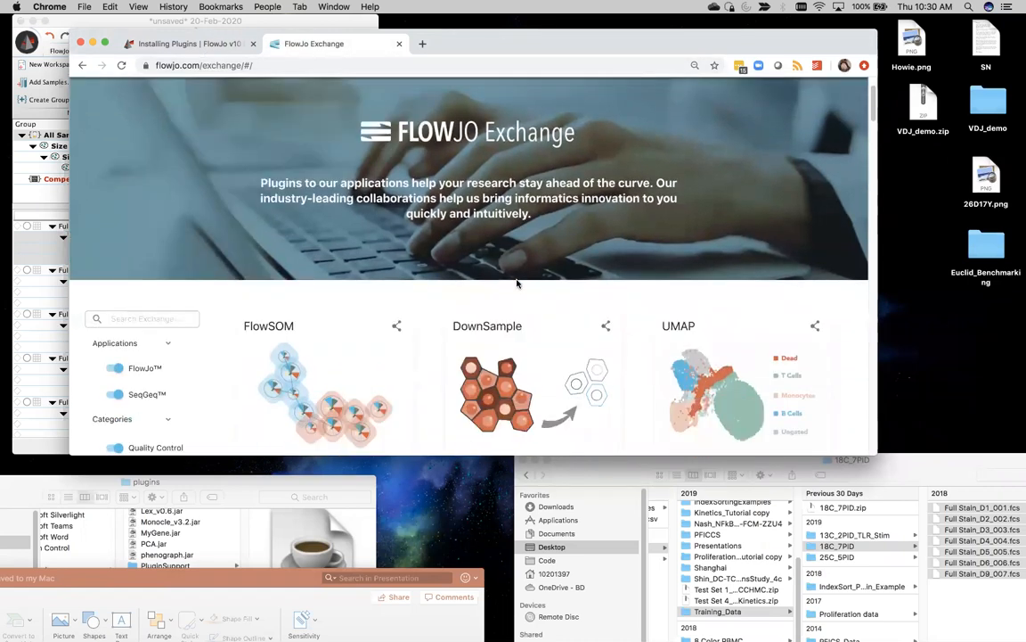
scroll(515, 283, down, 4)
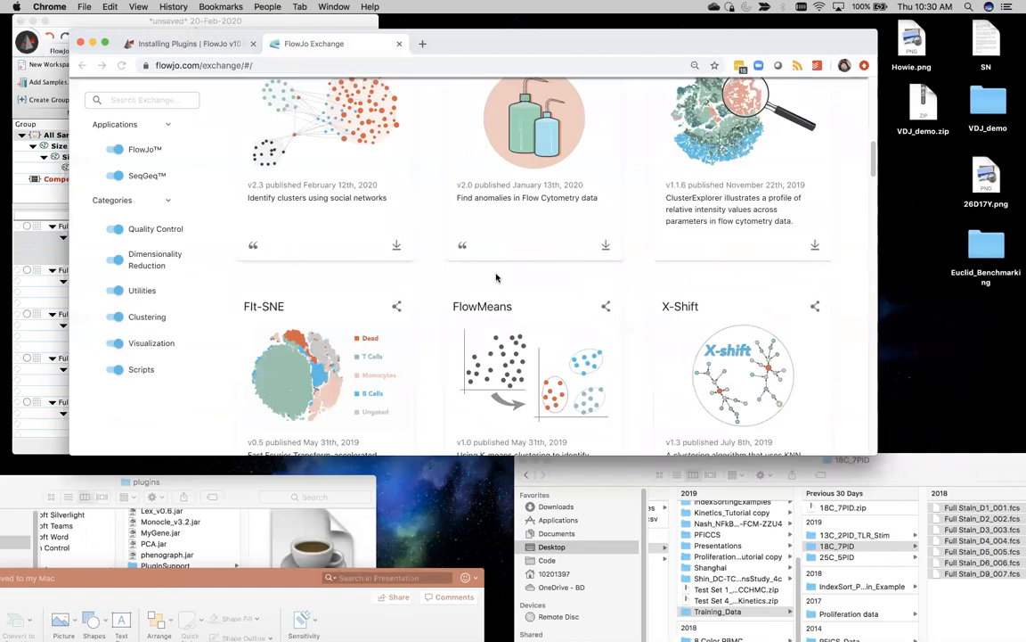
scroll(400, 205, down, 3)
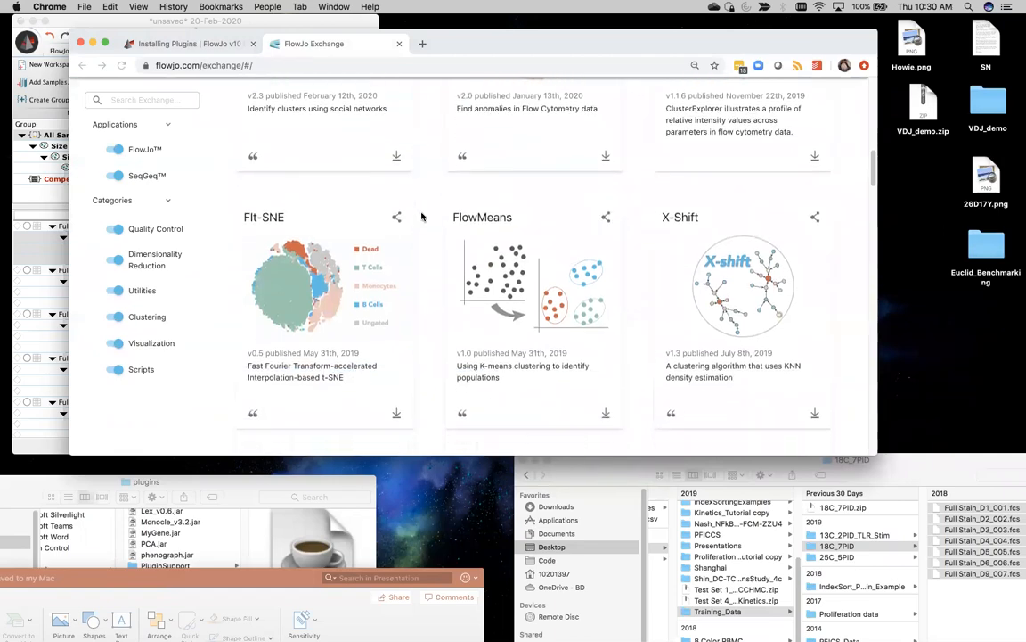
scroll(421, 215, down, 15)
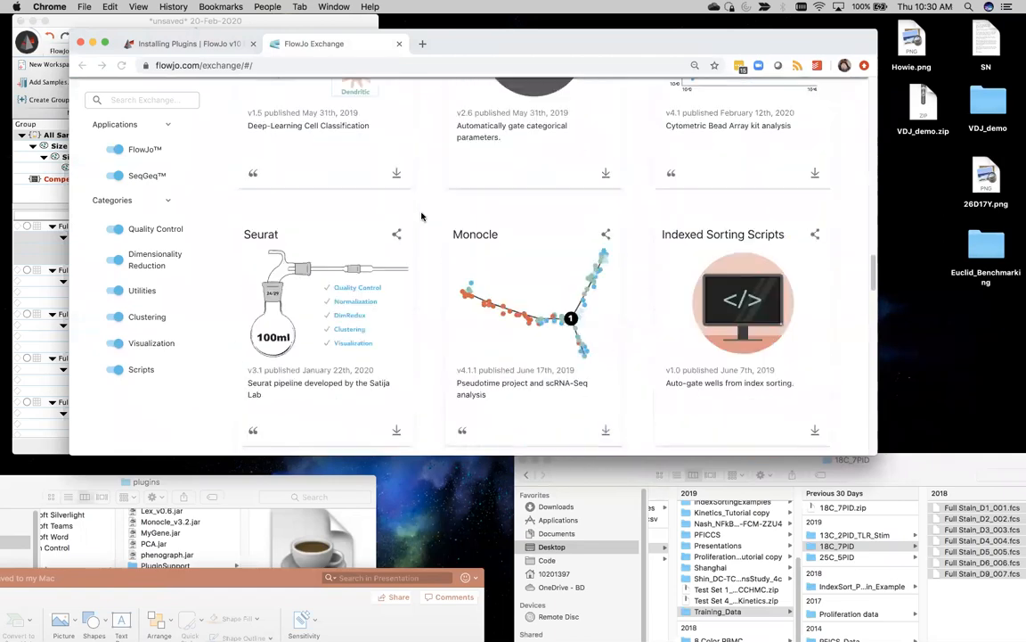
scroll(422, 215, up, 20)
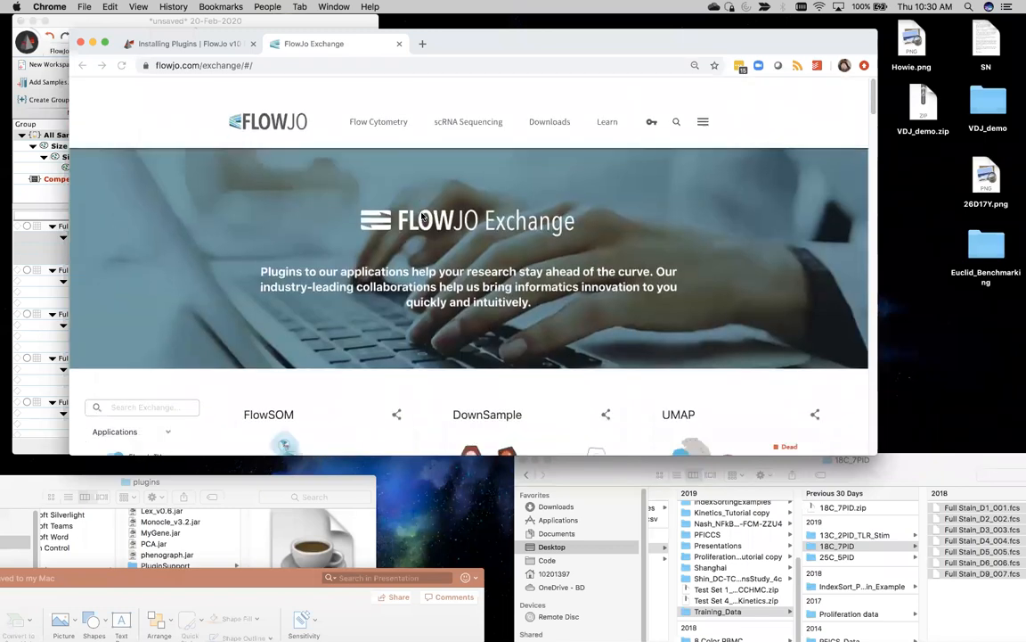
scroll(207, 273, down, 3)
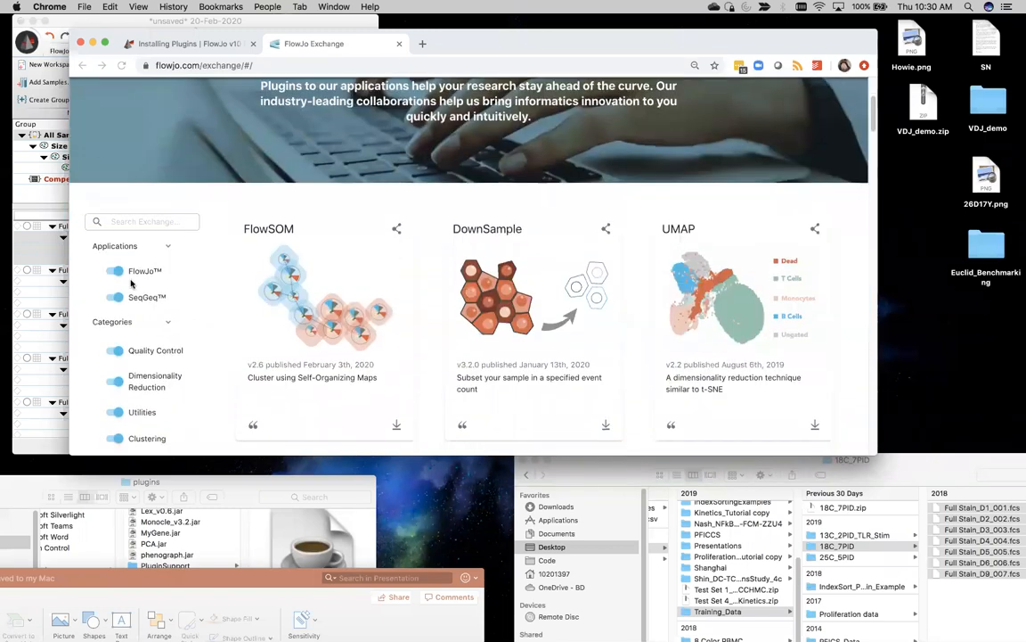
Step: Hide the SeqGeq, Quality Control, Utilities, Clustering, Visualization and Scripts categories, leaving Dimensionality Reduction
click(132, 299)
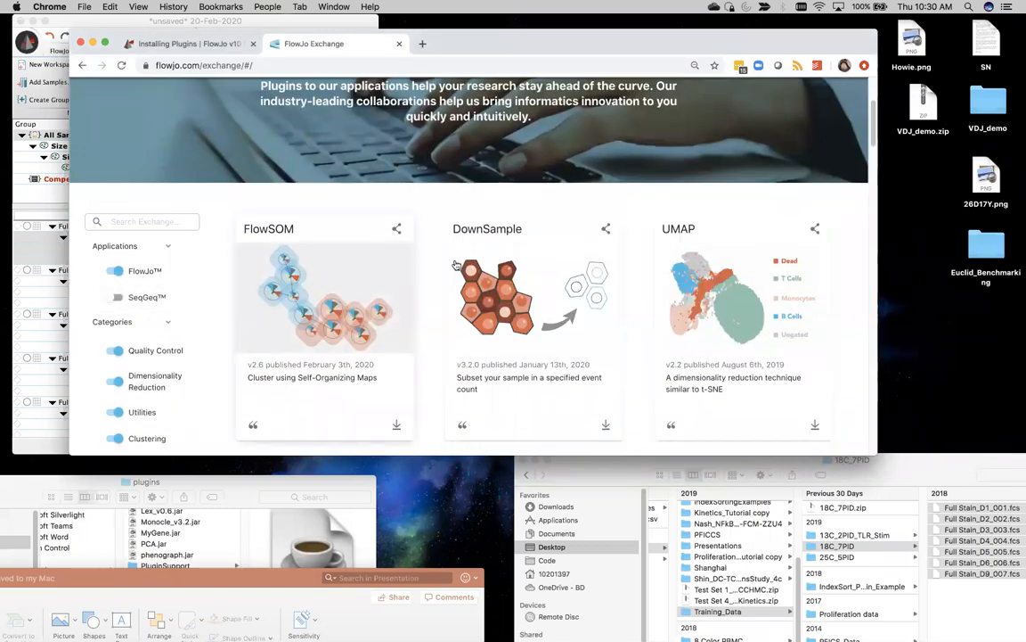
scroll(481, 249, down, 1)
scroll(481, 249, down, 20)
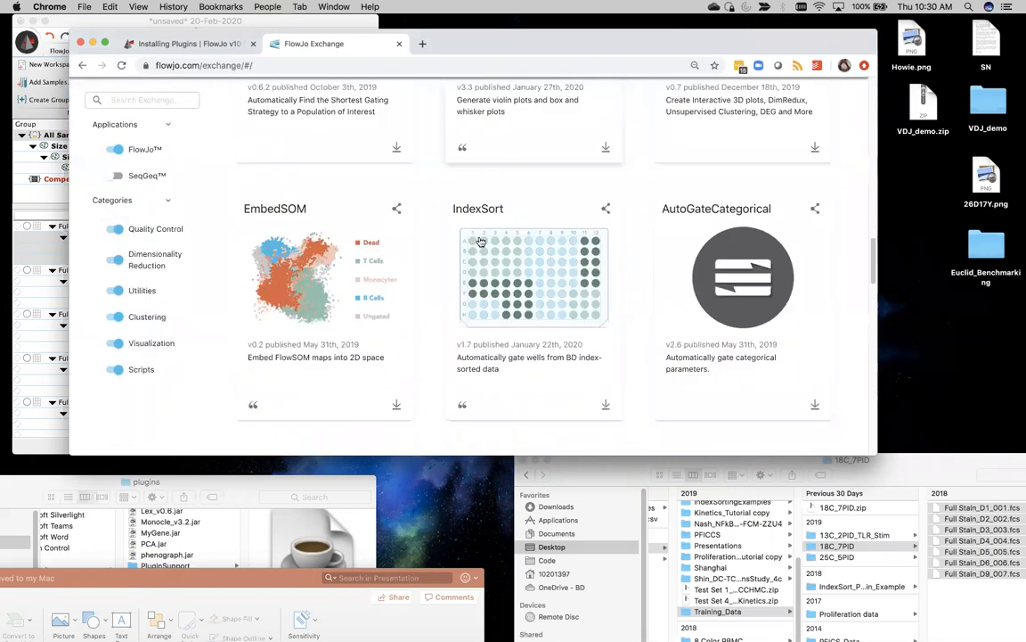
scroll(481, 241, down, 6)
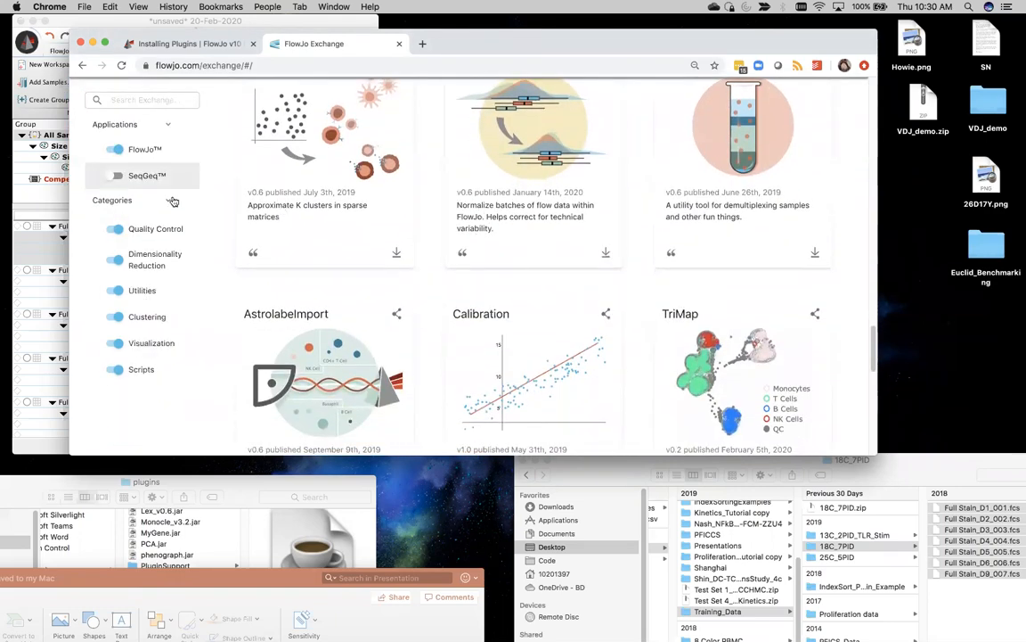
click(129, 231)
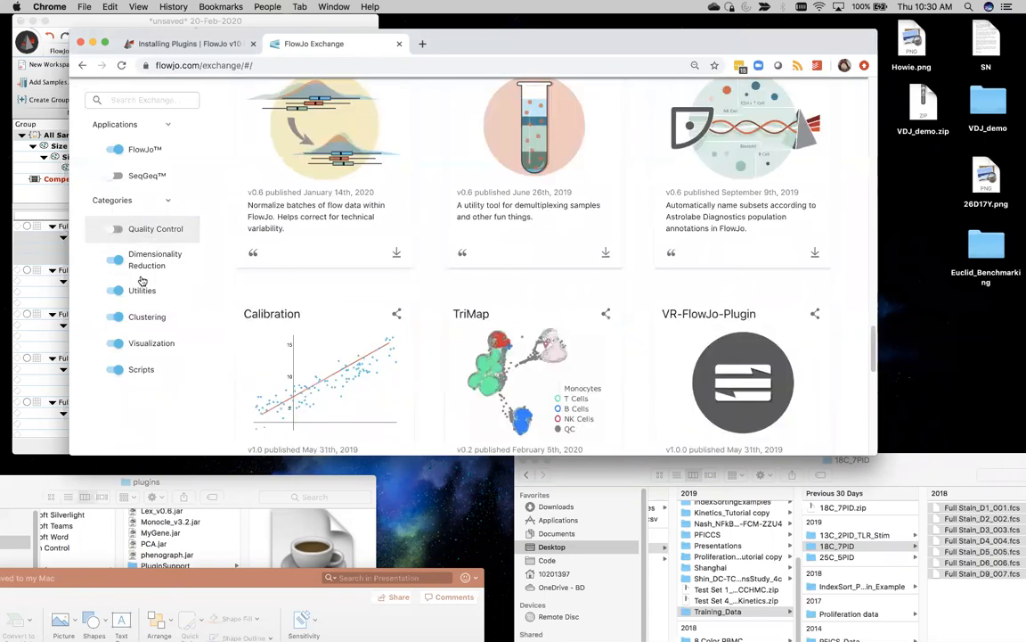
click(133, 258)
scroll(155, 170, up, 3)
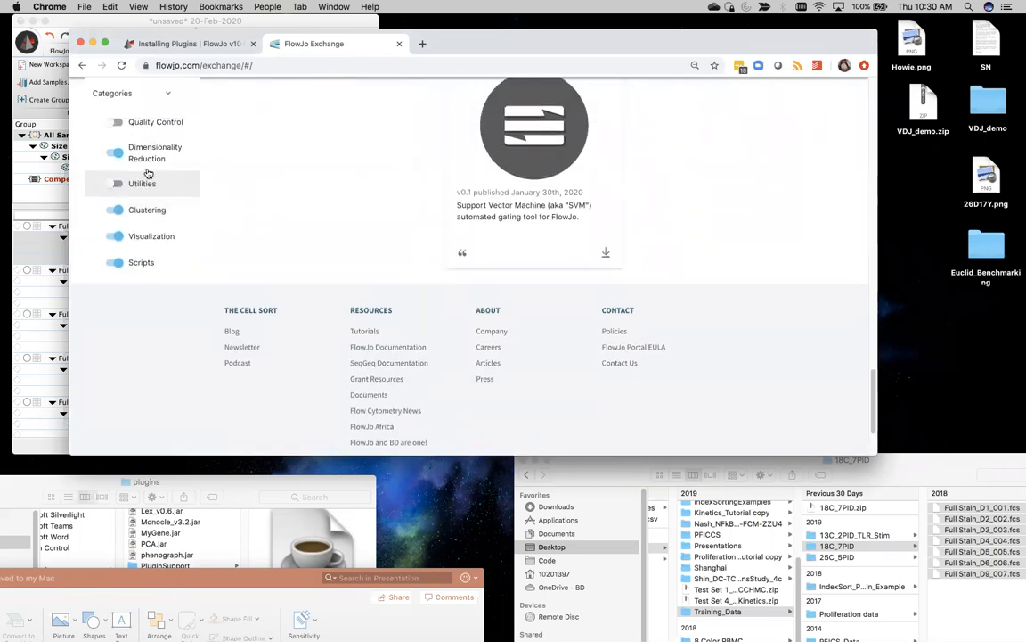
click(134, 210)
scroll(131, 195, up, 5)
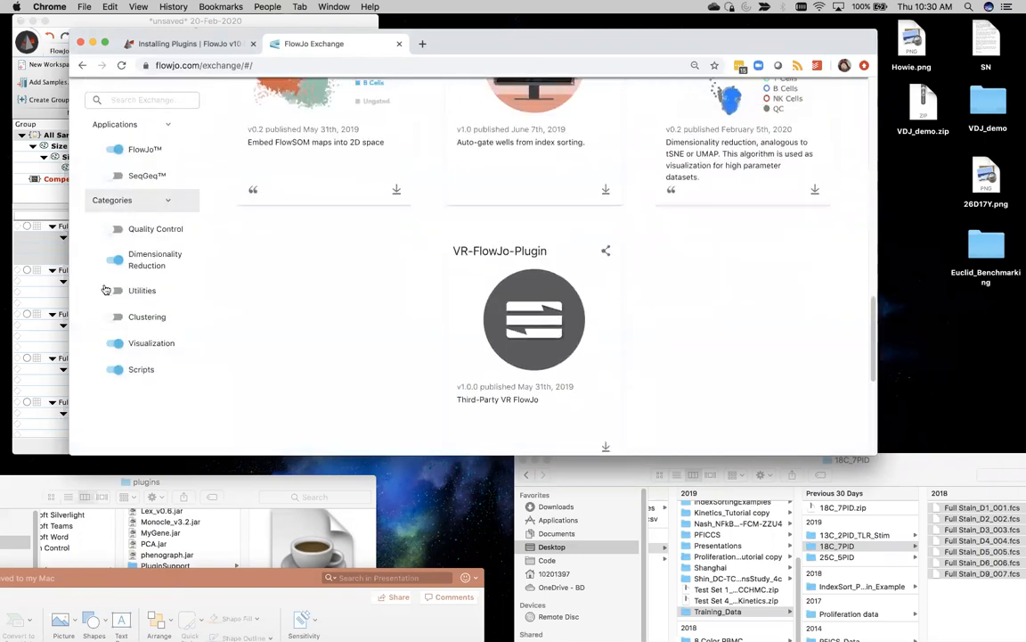
click(125, 338)
scroll(134, 301, up, 5)
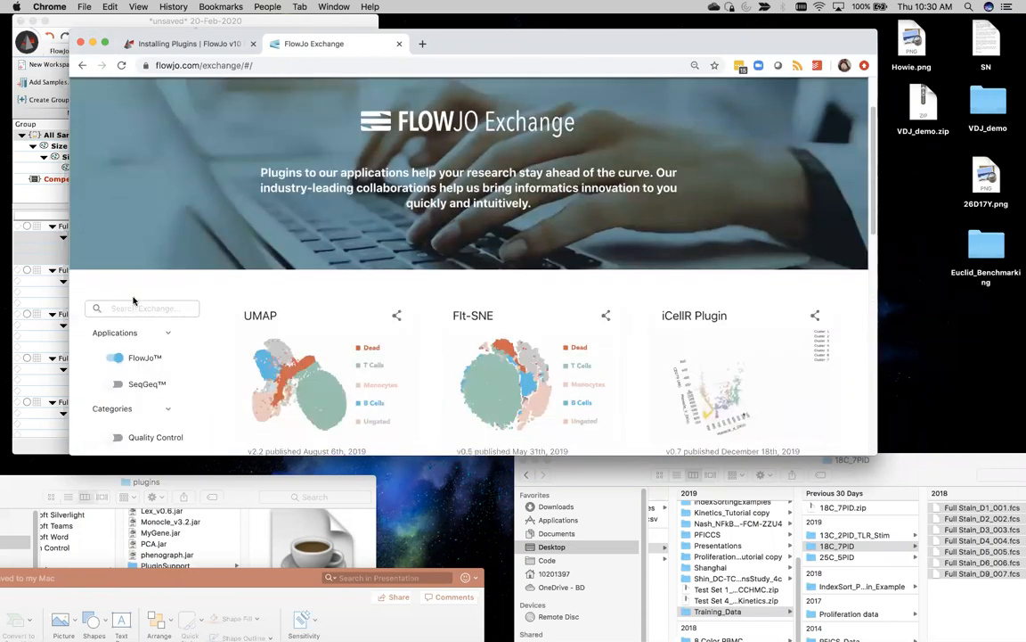
scroll(135, 302, down, 2)
click(129, 401)
Step: Scroll down to the EmbedSOM and TriMap plugin cards and back
scroll(442, 190, down, 2)
scroll(442, 189, up, 2)
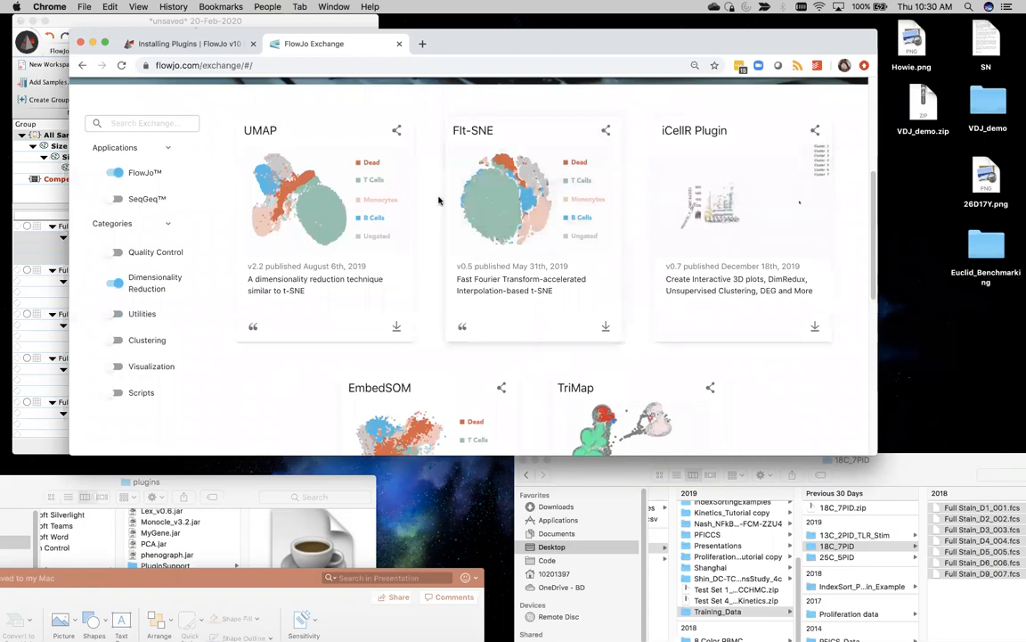
scroll(560, 303, down, 3)
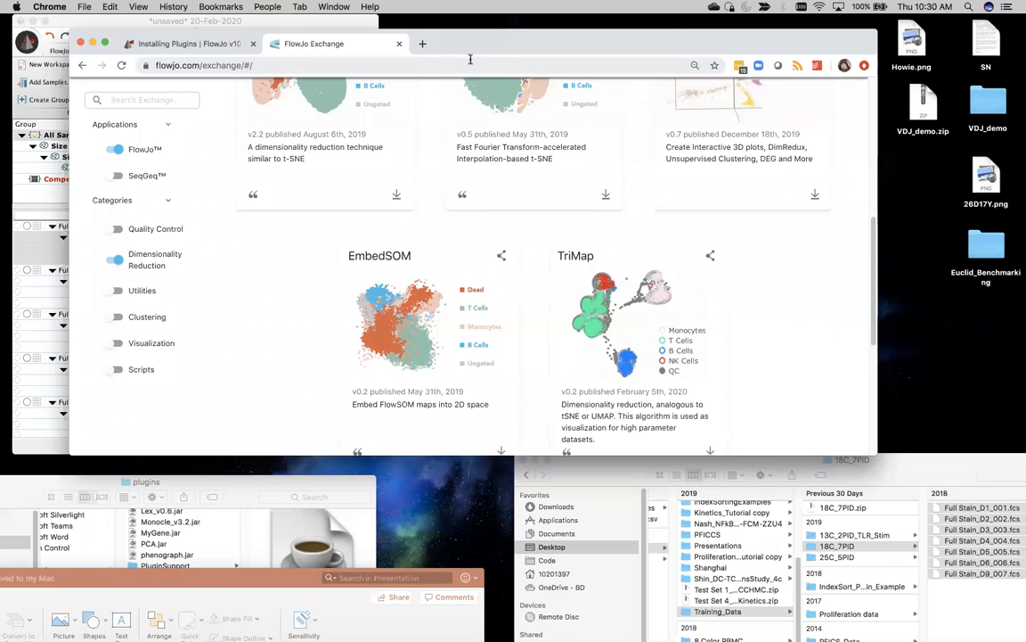
scroll(465, 286, up, 3)
scroll(464, 286, up, 2)
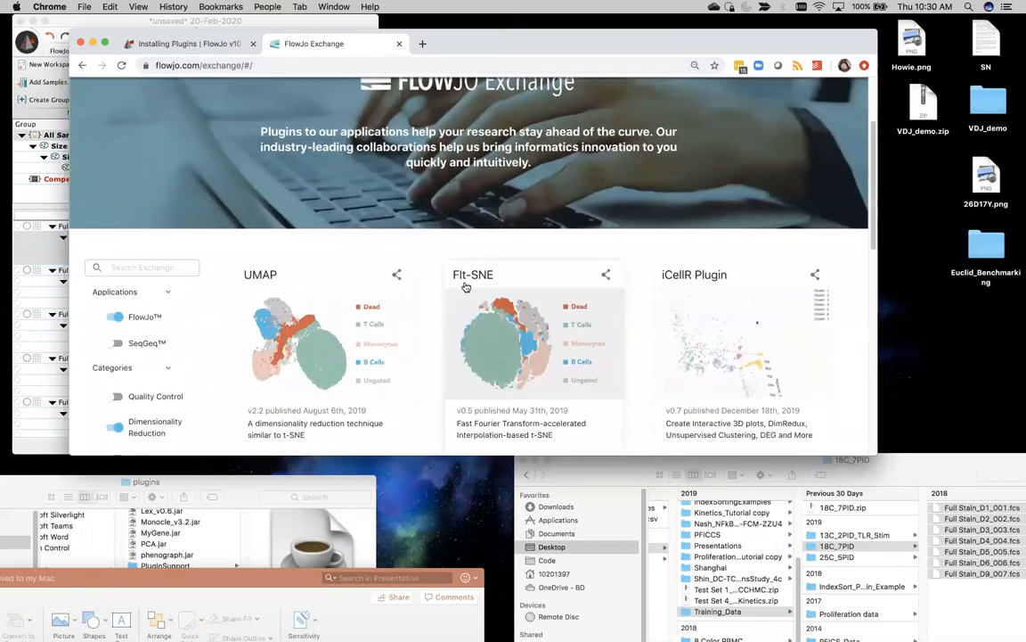
scroll(464, 286, down, 5)
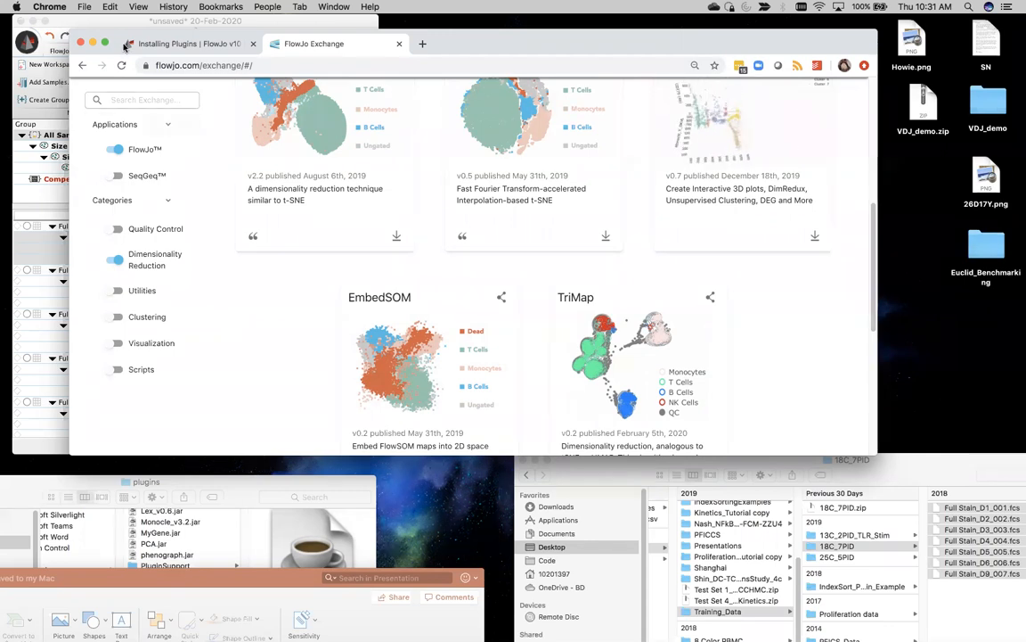
Step: Move the browser aside and select the D2 sample's Singlets population in FlowJo
drag(114, 37, 697, 82)
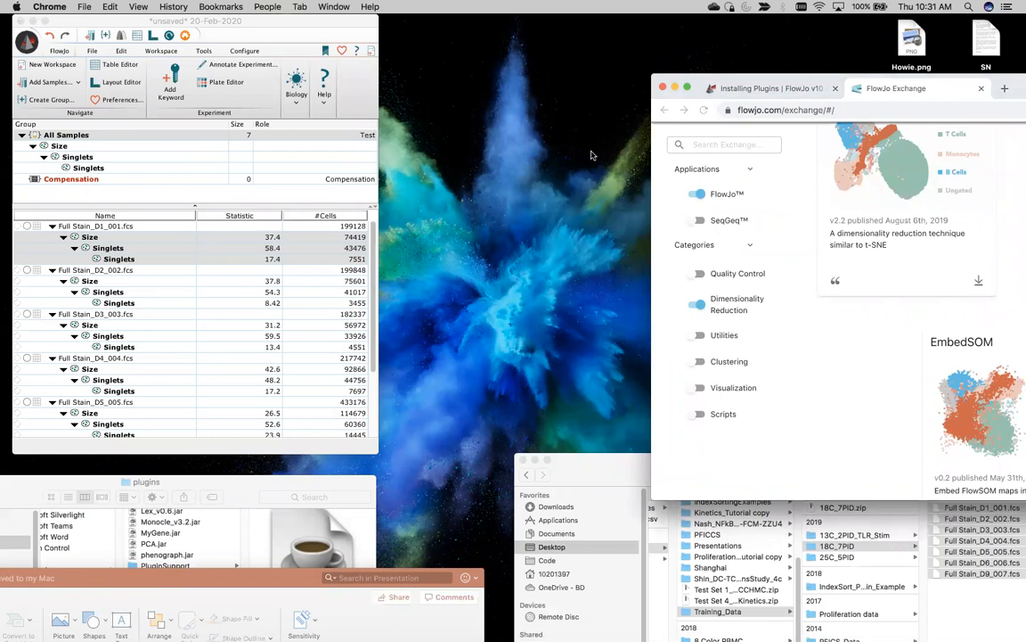
click(153, 272)
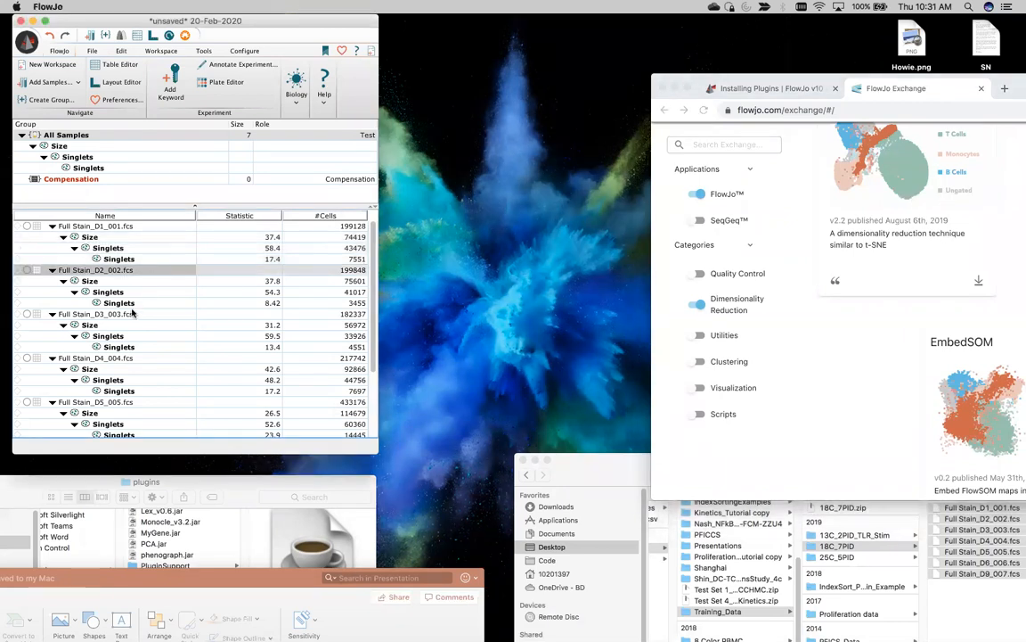
click(120, 302)
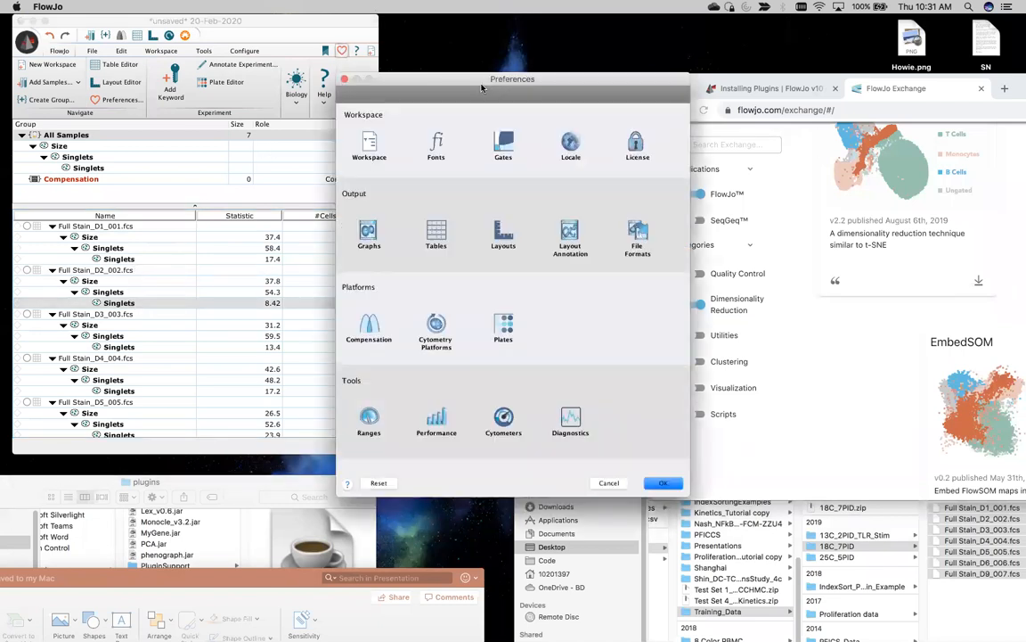
Step: Show the Diagnostics preferences with the R Path and plugin-scanning folder settings
drag(476, 86, 476, 31)
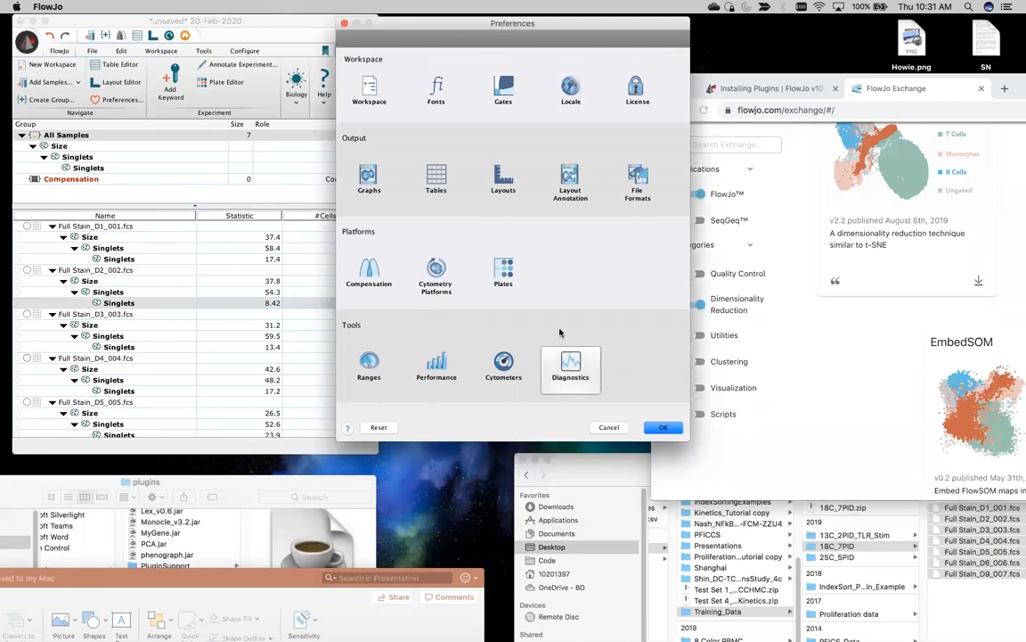
click(570, 361)
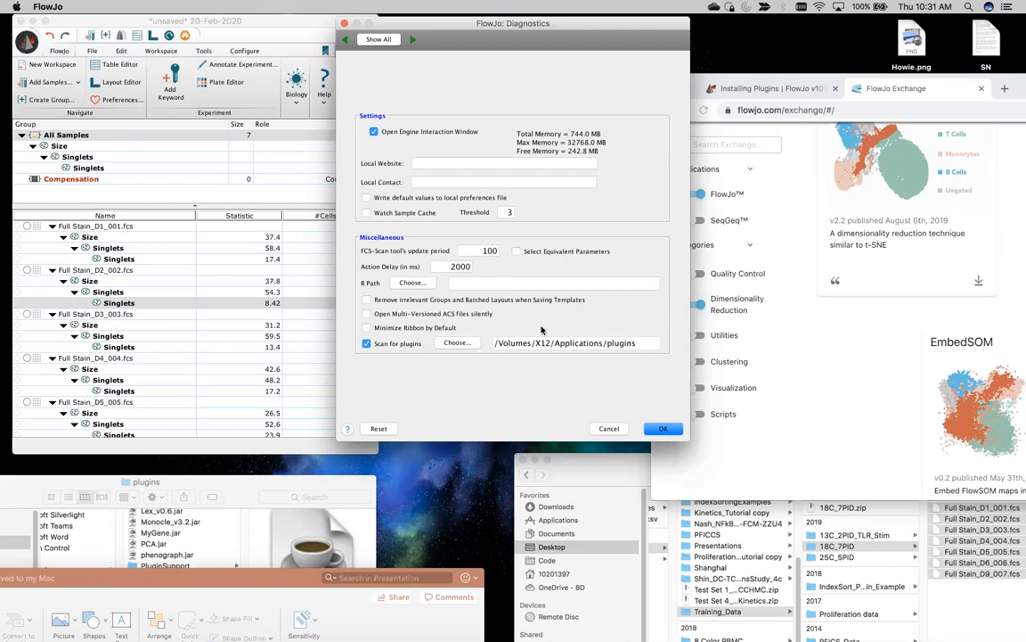
key(super+space)
Step: Run 'which r' in a new Terminal window and select the /usr/local/bin/r result
text(termin)
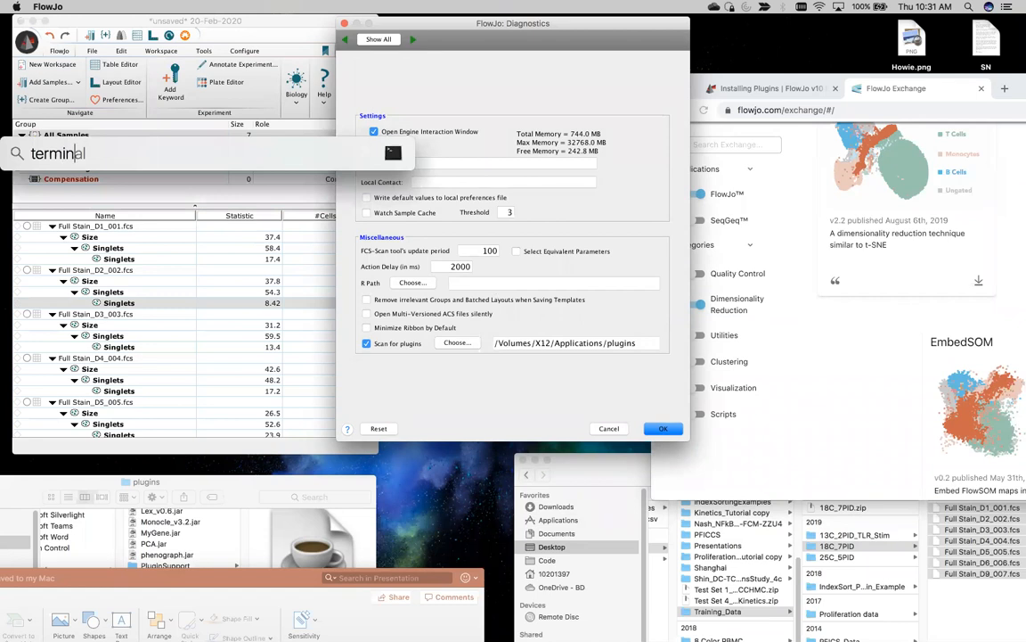
key(Return)
key(super+n)
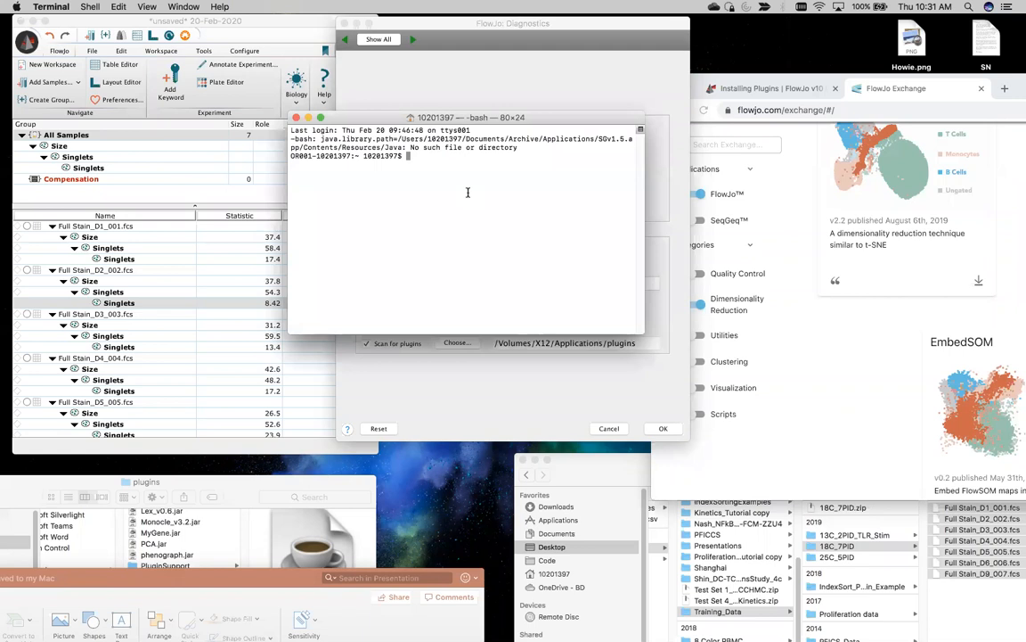
text(which r)
key(Return)
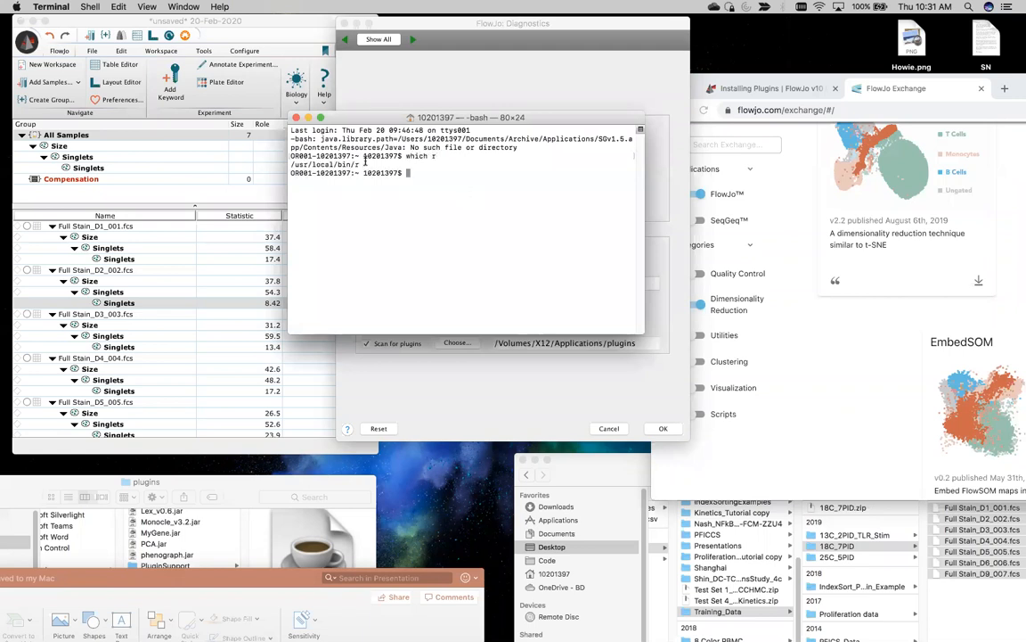
drag(358, 163, 291, 164)
key(super+c)
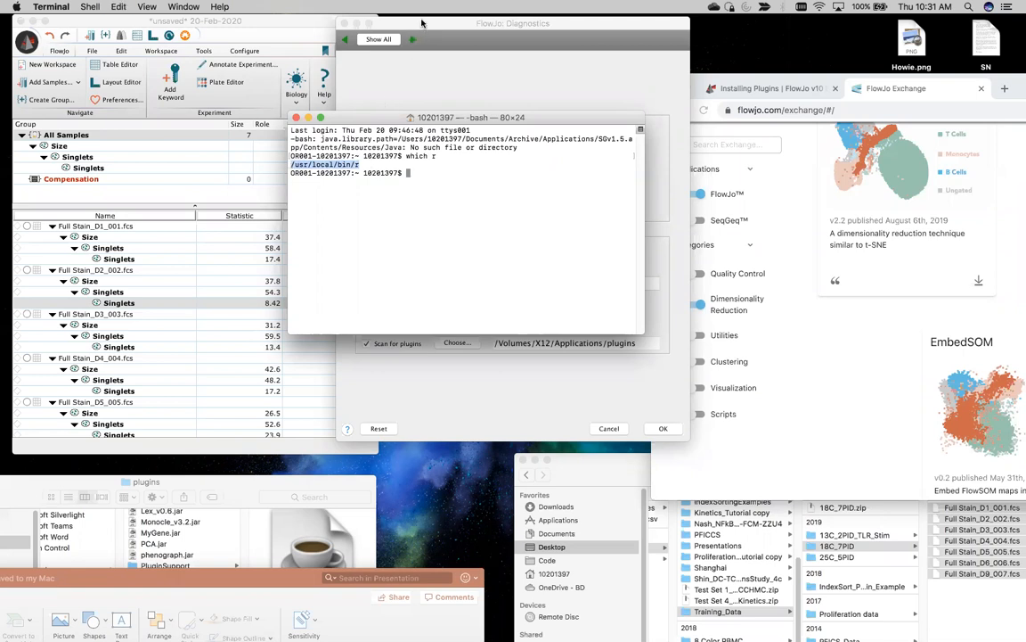
Step: Paste the copied R location into FlowJo's R Path field
click(380, 23)
click(483, 282)
key(super+v)
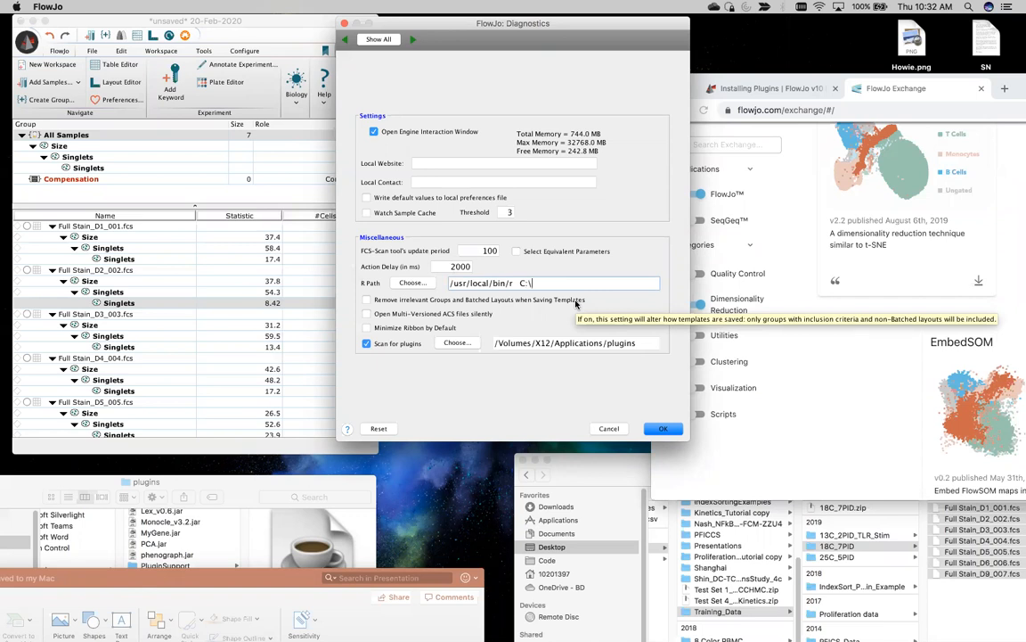
Step: Trim the R Path to just /usr/local/bin/r by deleting the Windows-style path
text(ram Files\R\R-3.6.1\)
text(bin\x64)
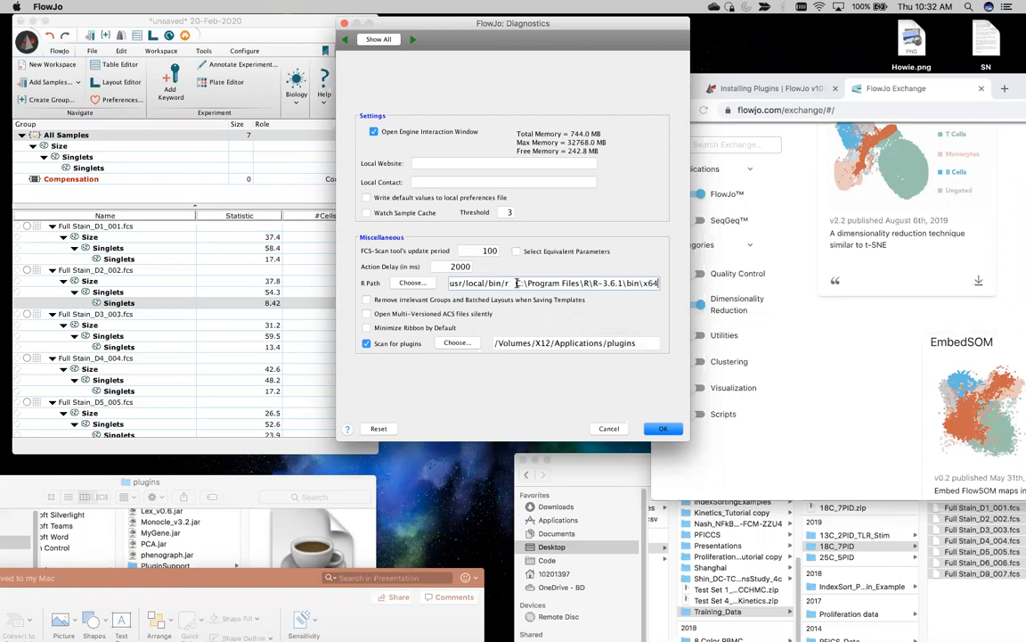
drag(515, 283, 661, 302)
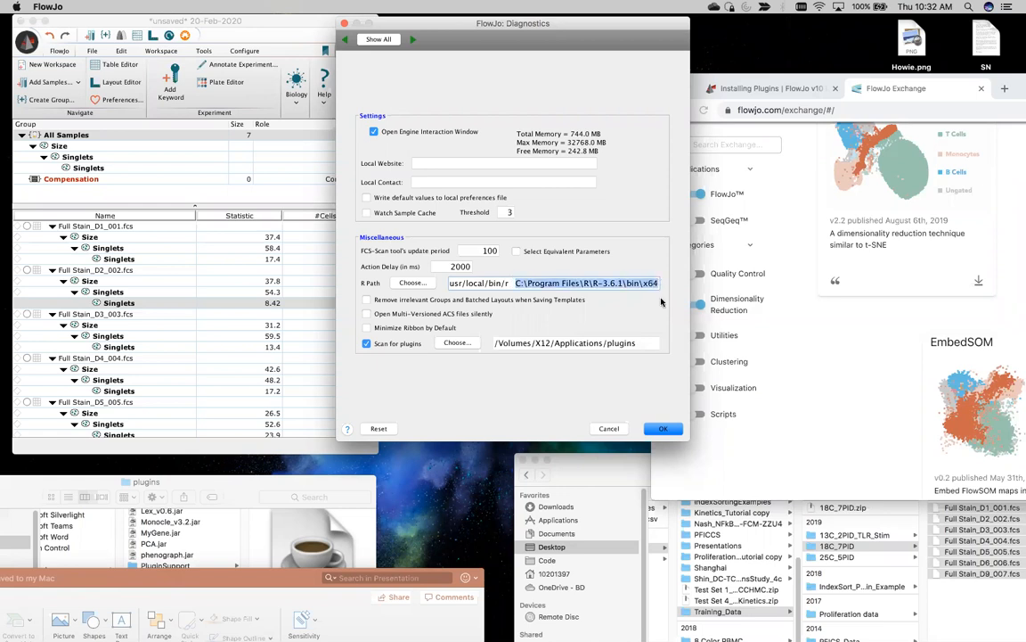
key(BackSpace)
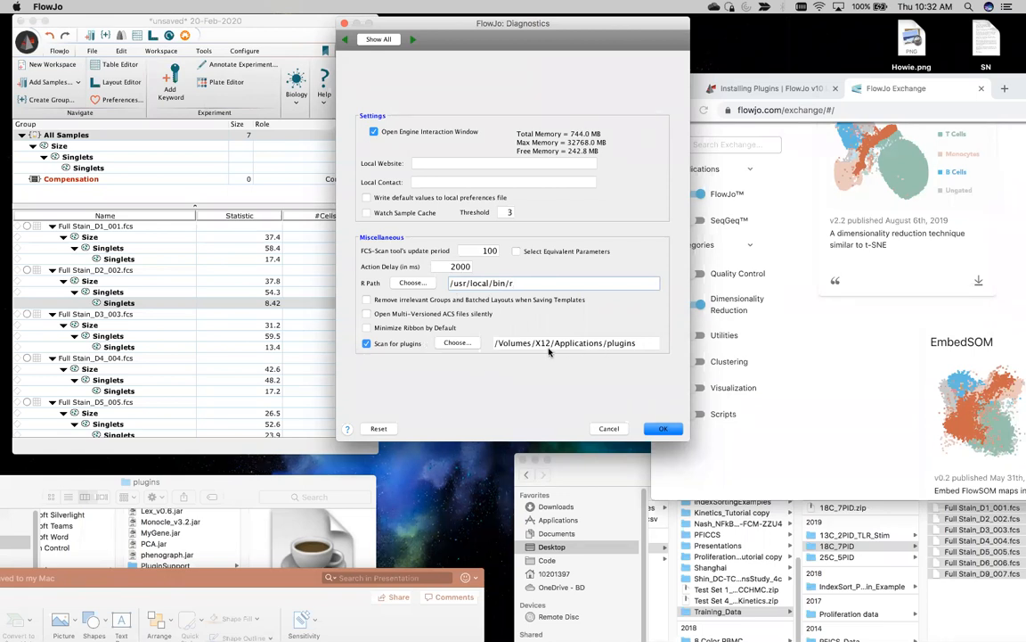
Step: Check Monocle_v3.2.jar in the plugins folder, then apply the Diagnostics settings
drag(192, 482, 257, 367)
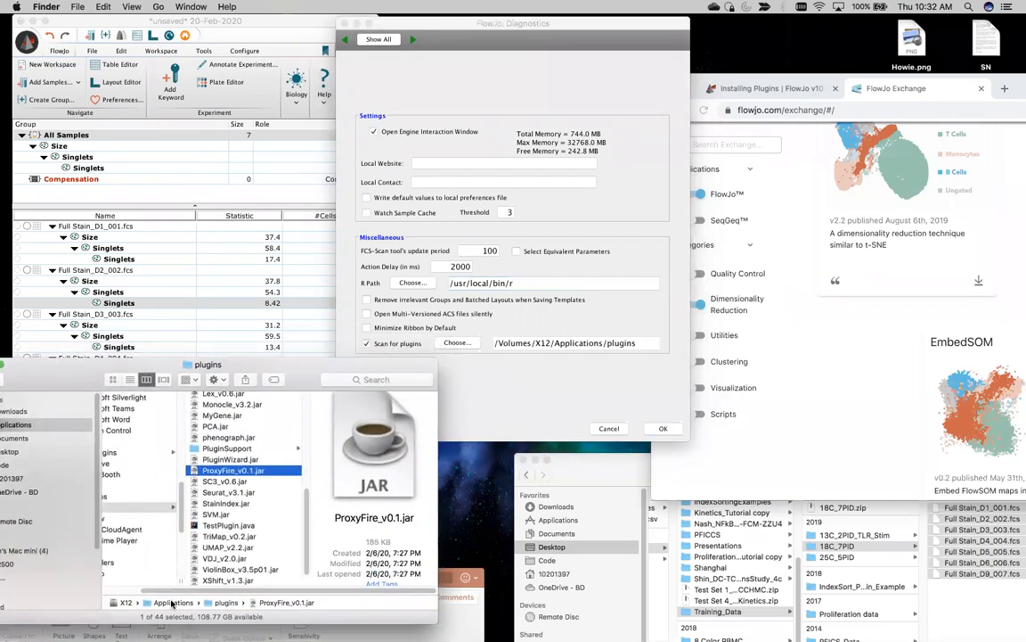
click(219, 457)
click(224, 406)
scroll(230, 435, up, 6)
scroll(231, 435, up, 5)
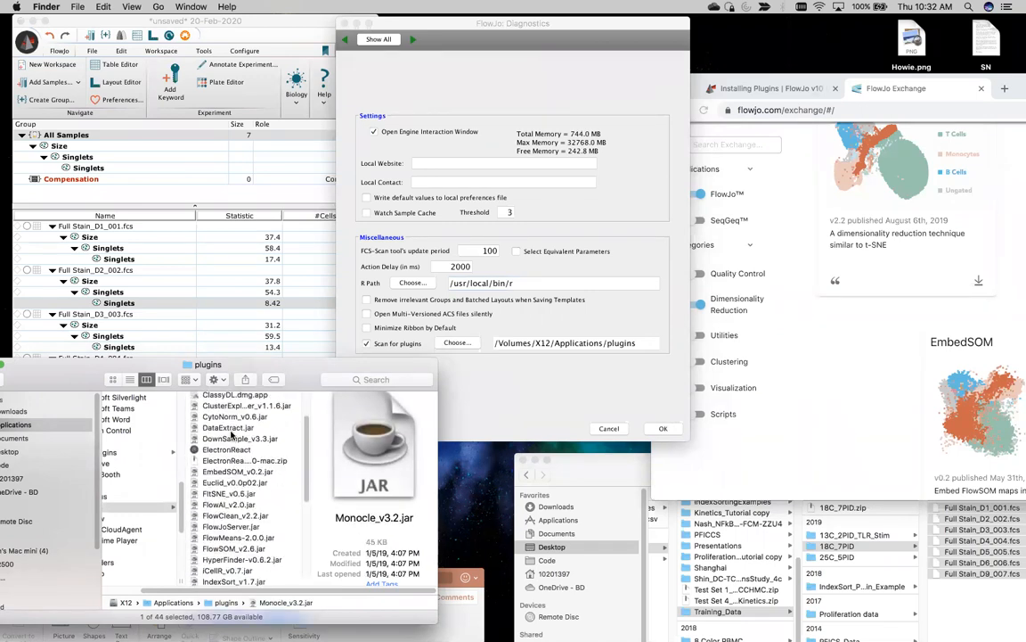
drag(323, 369, 285, 479)
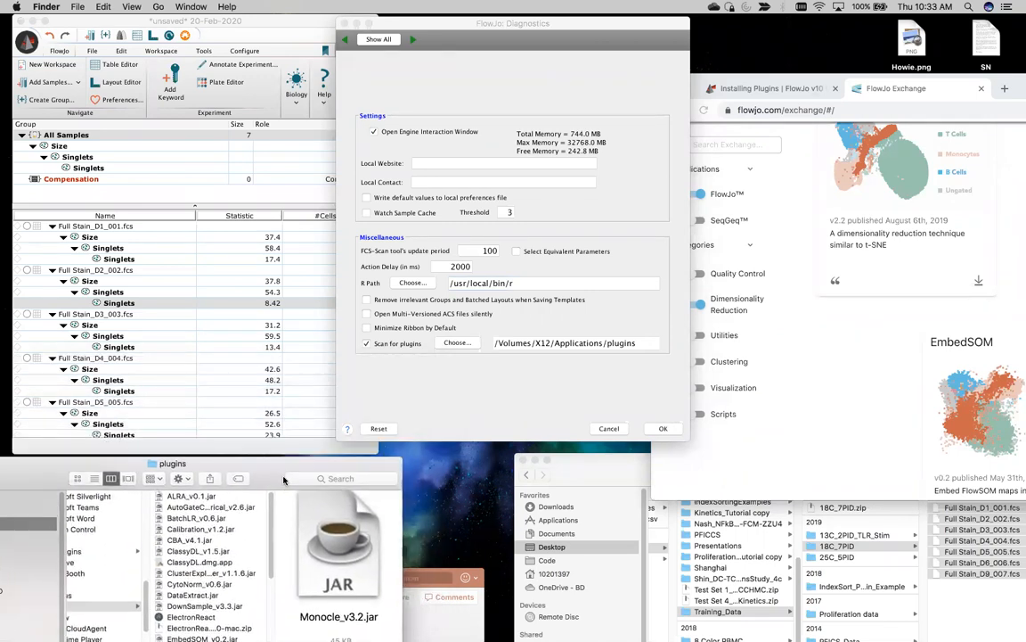
click(663, 429)
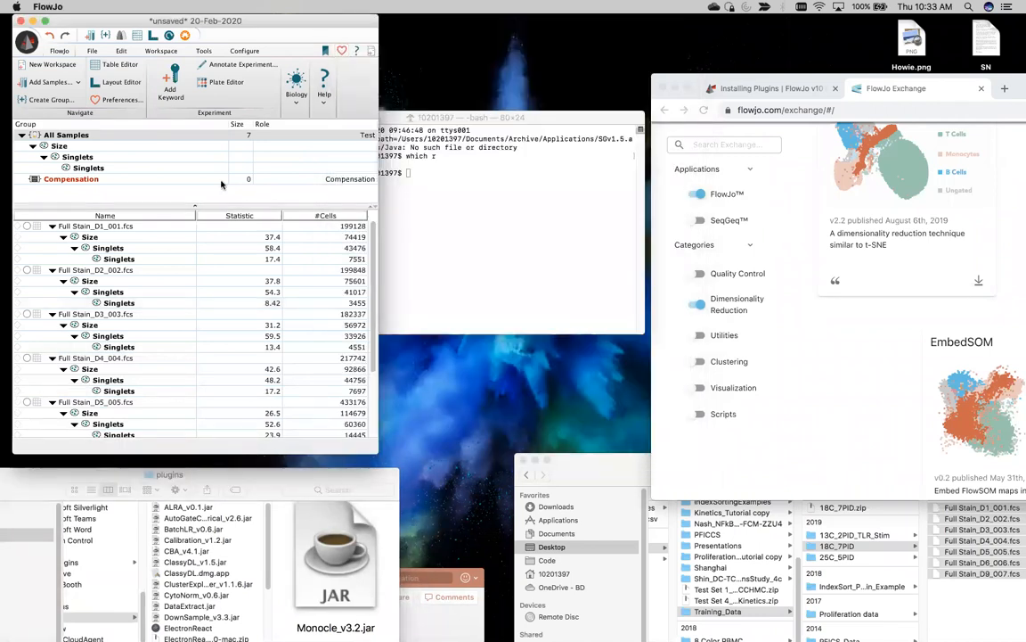
Step: Save a WSP copy named Awesome_Plugin_Demo_it_rev00, then close FlowJo declining further saves
click(28, 39)
mouse_move(68, 148)
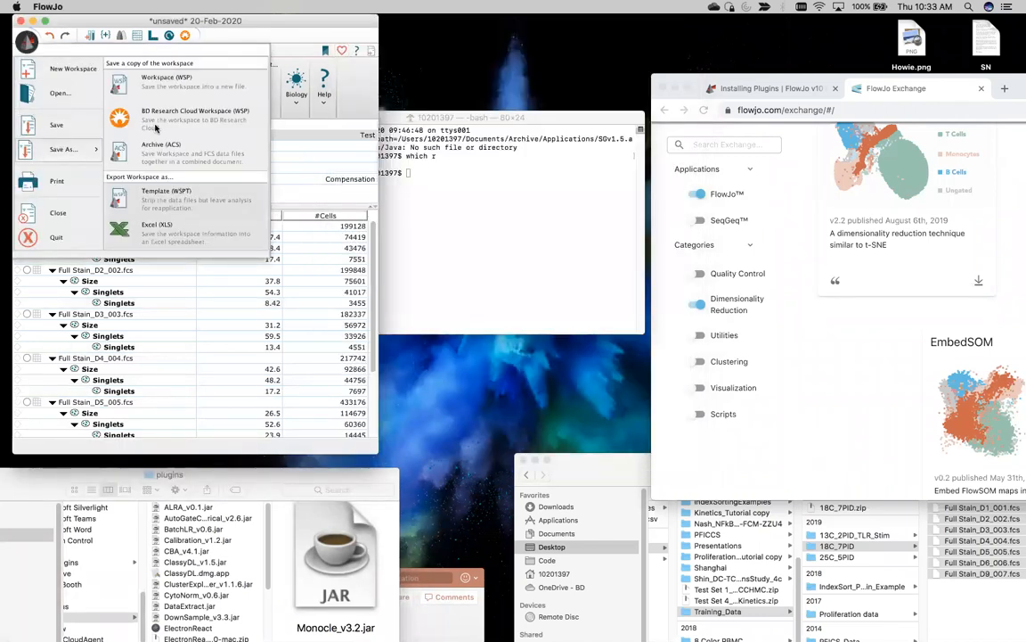
click(141, 77)
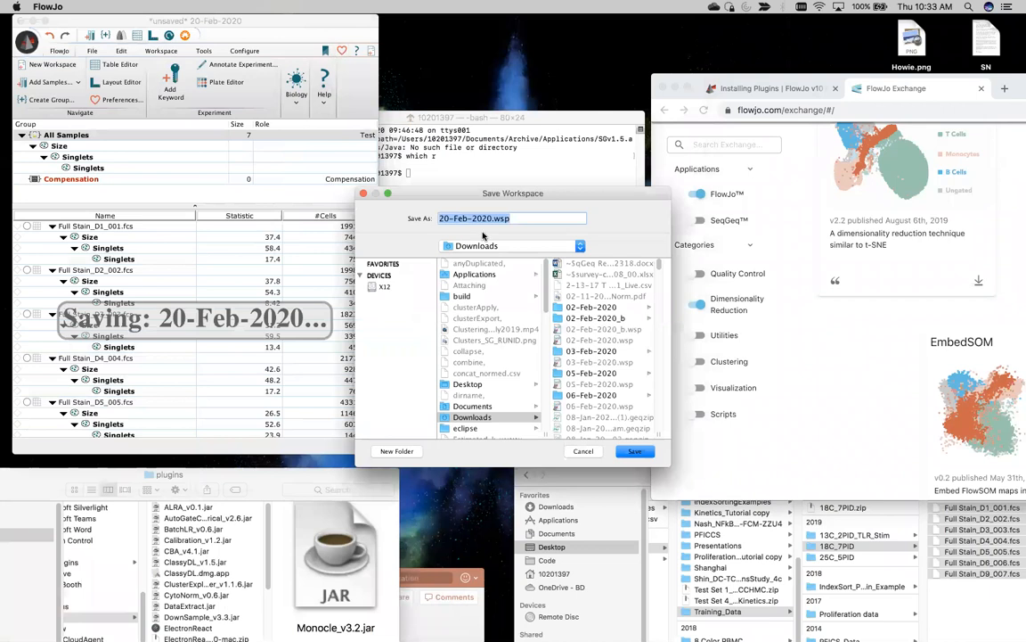
click(491, 218)
drag(491, 218, 414, 218)
text(Awesome_Plugin_Demo)
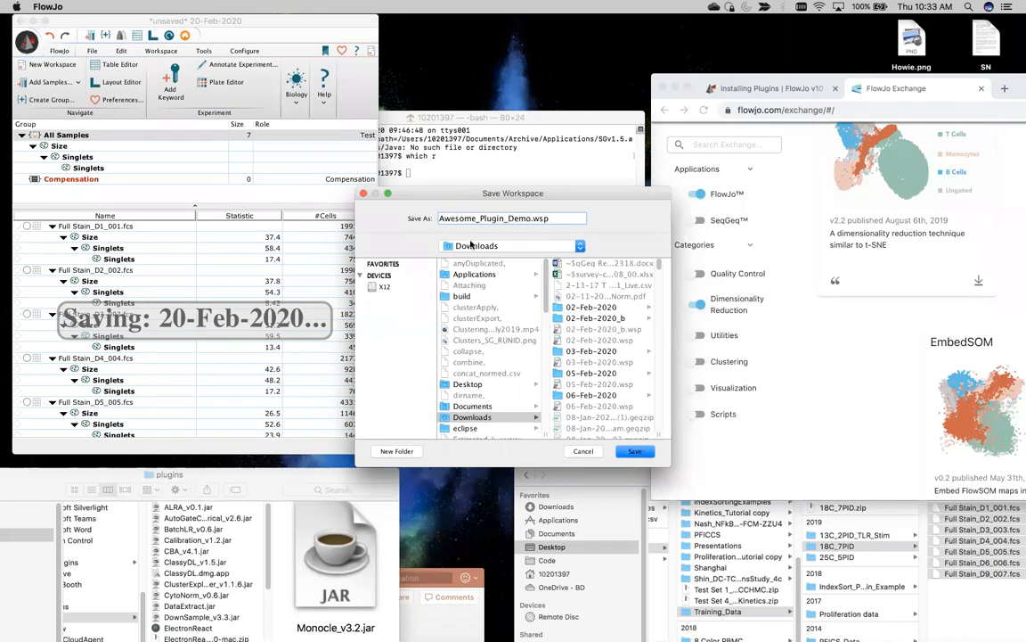
text(_it_rev00)
click(634, 452)
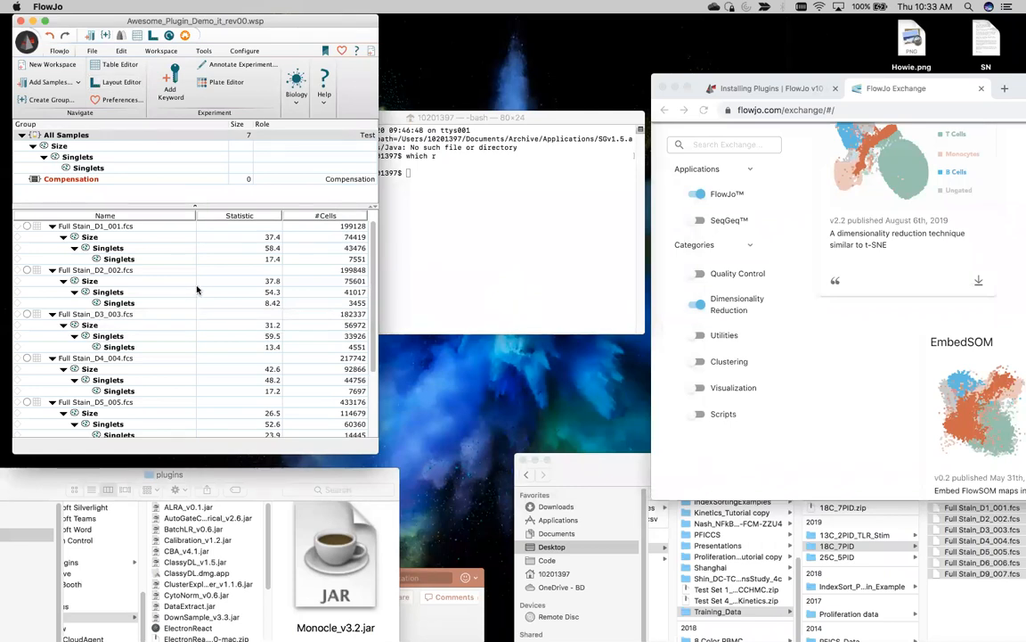
key(super+w)
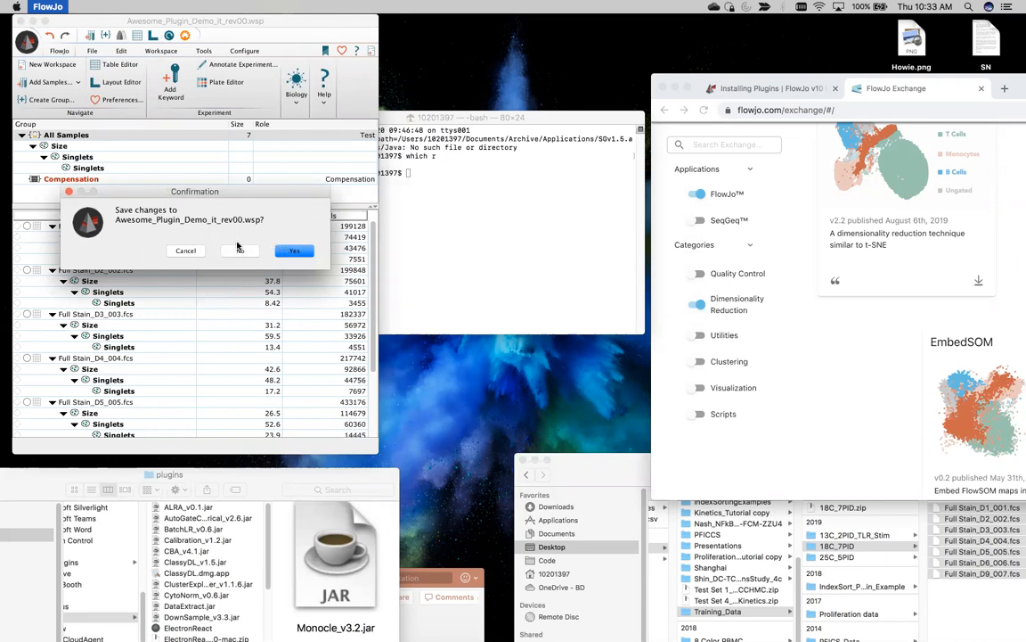
click(236, 251)
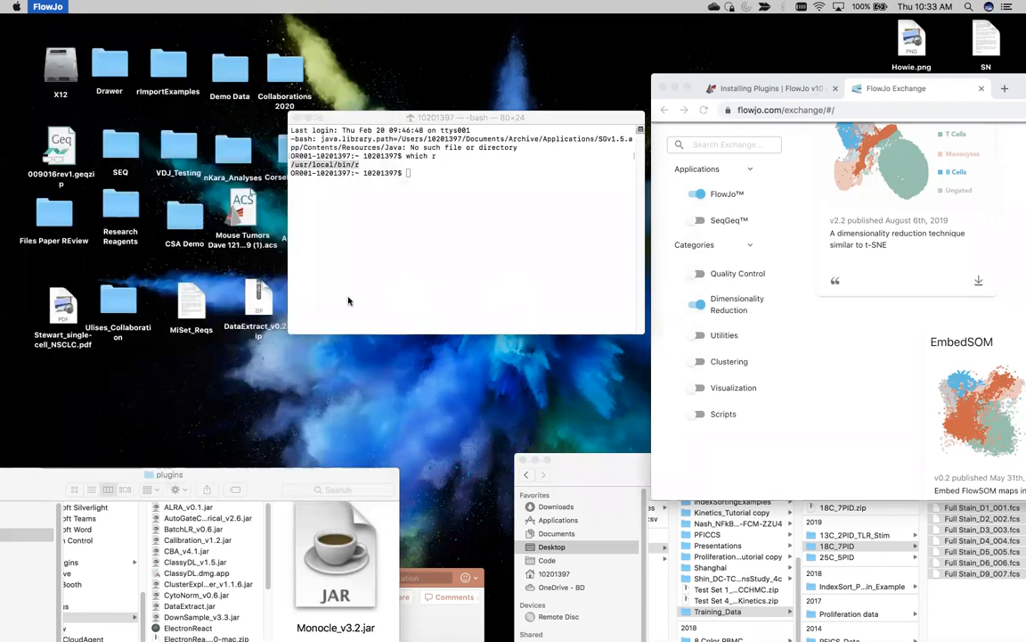
Step: Relaunch FlowJo 10.6.1 and accept the license agreement
mouse_move(292, 629)
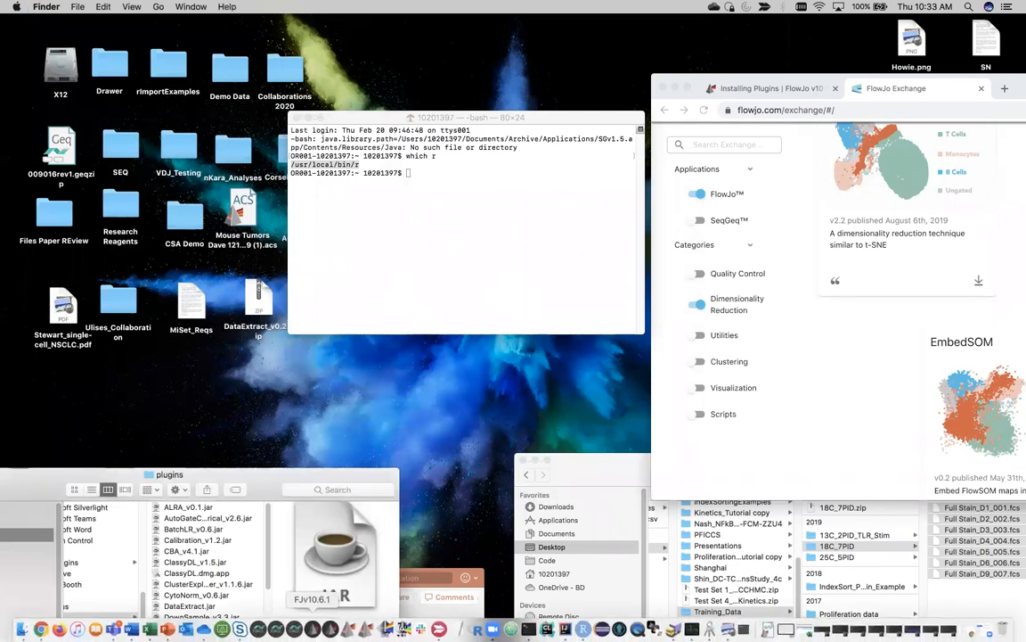
click(318, 629)
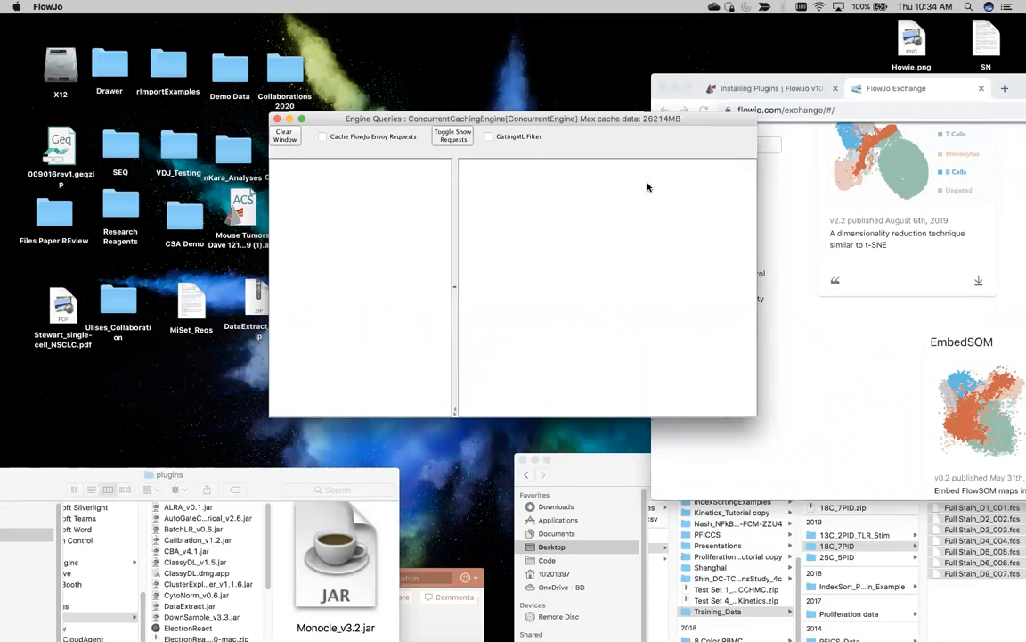
drag(309, 116, 328, 363)
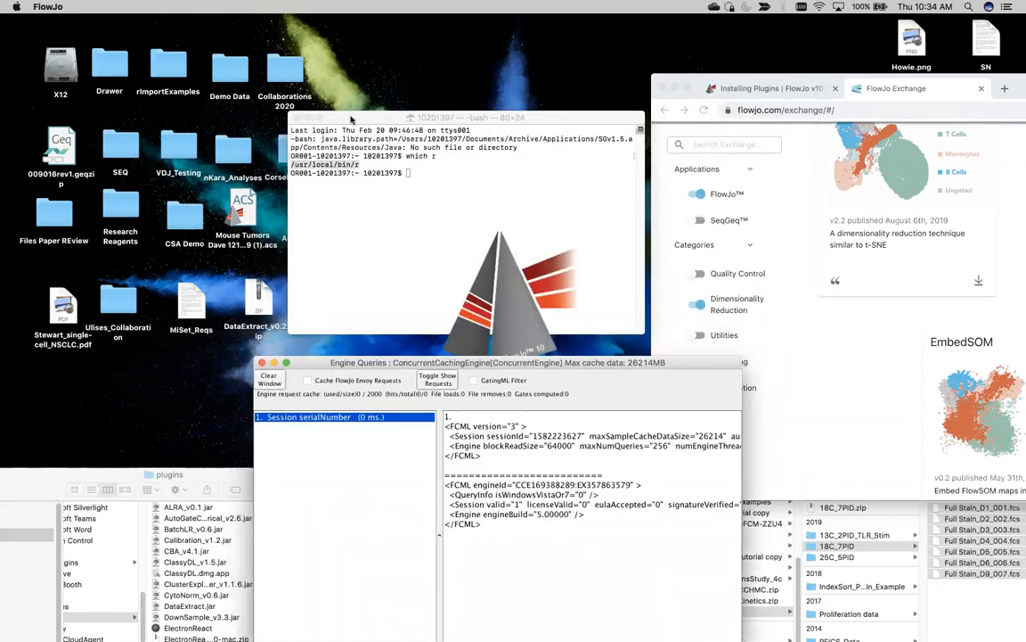
click(346, 407)
click(670, 539)
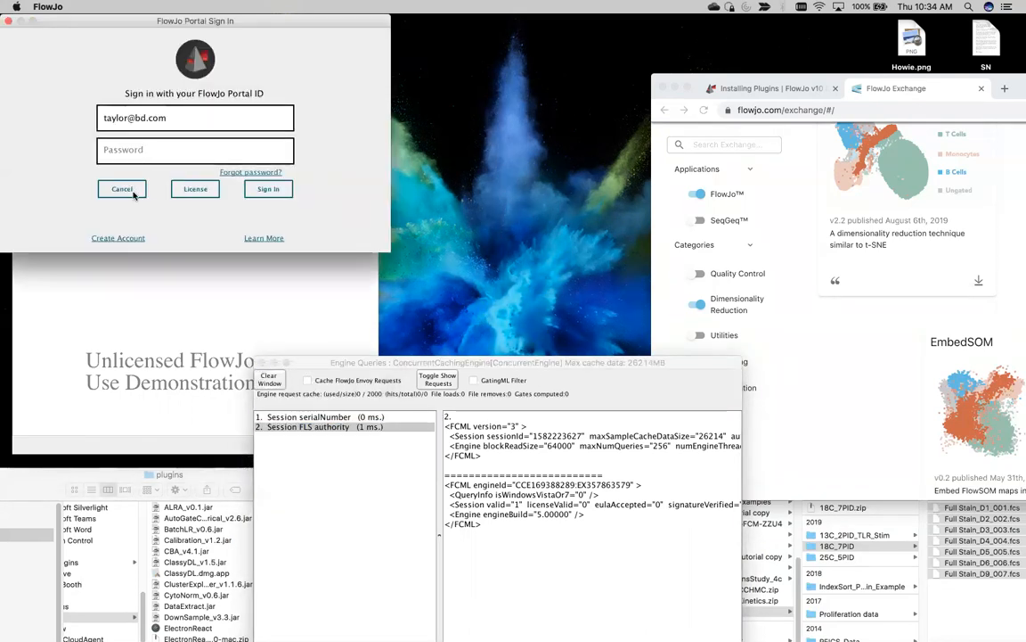
Step: Sign in to the portal with the account password, accept the license, and close Engine Queries
click(145, 142)
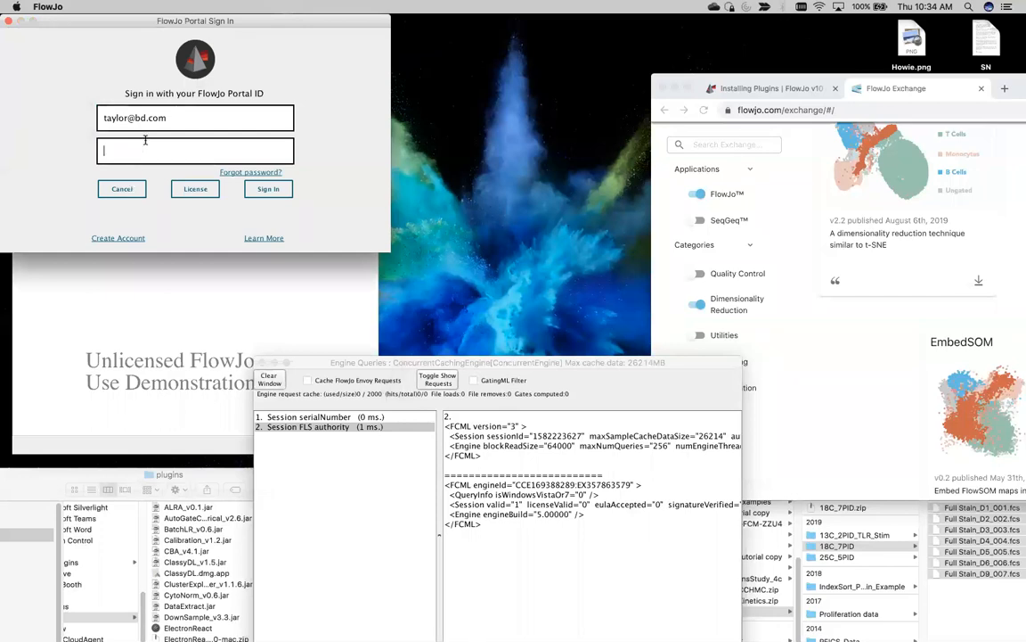
text(••••••••)
key(Return)
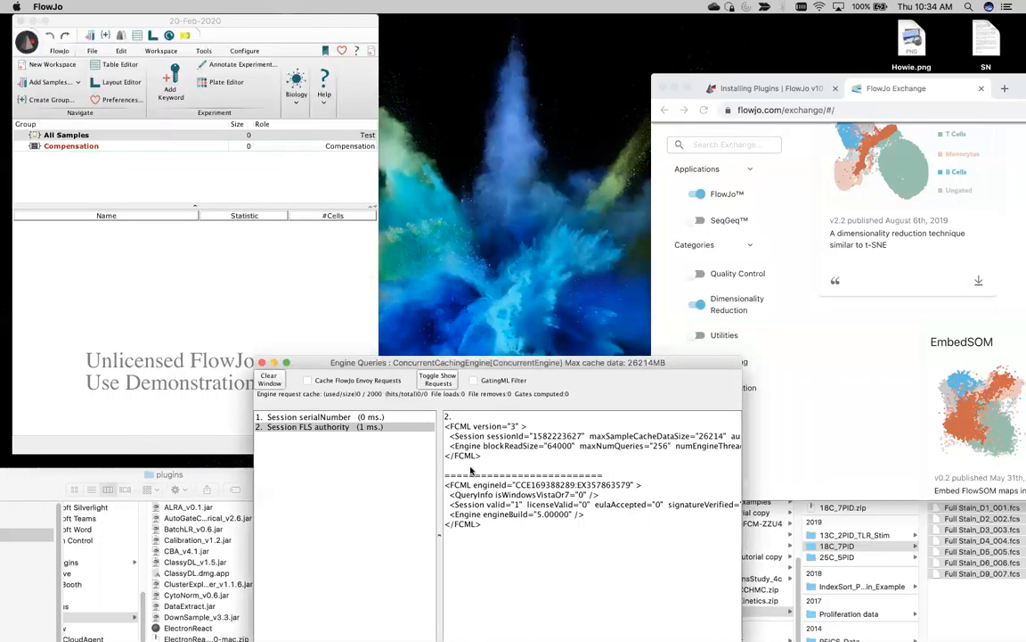
click(342, 438)
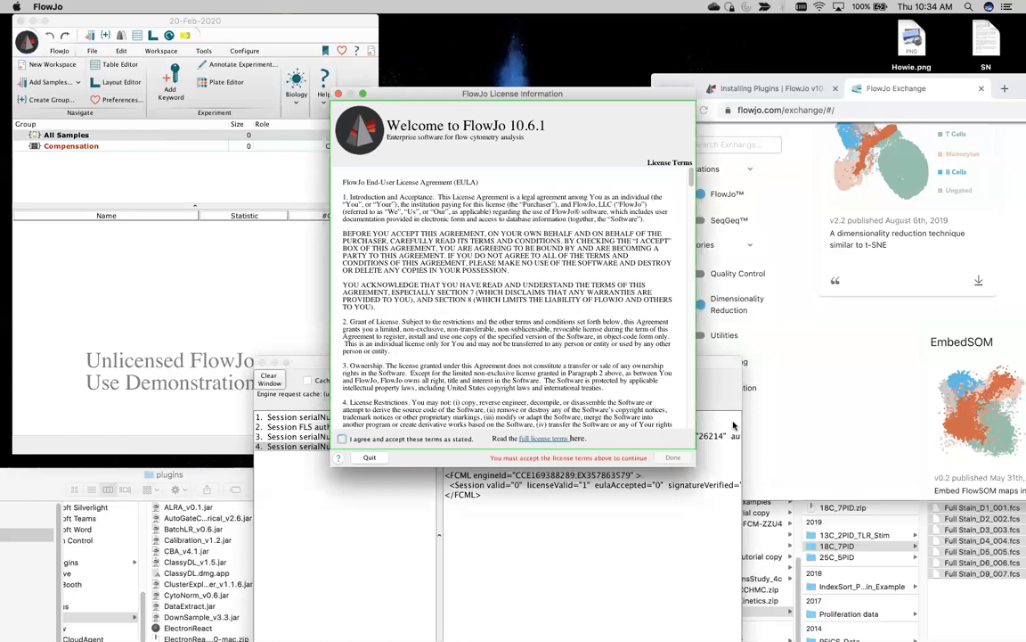
click(671, 457)
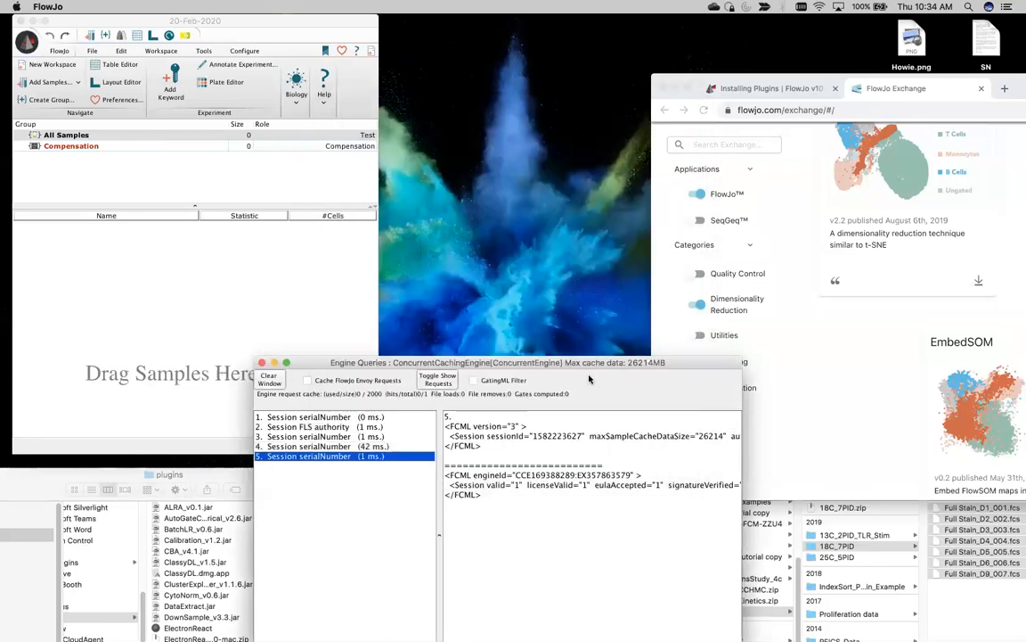
click(262, 363)
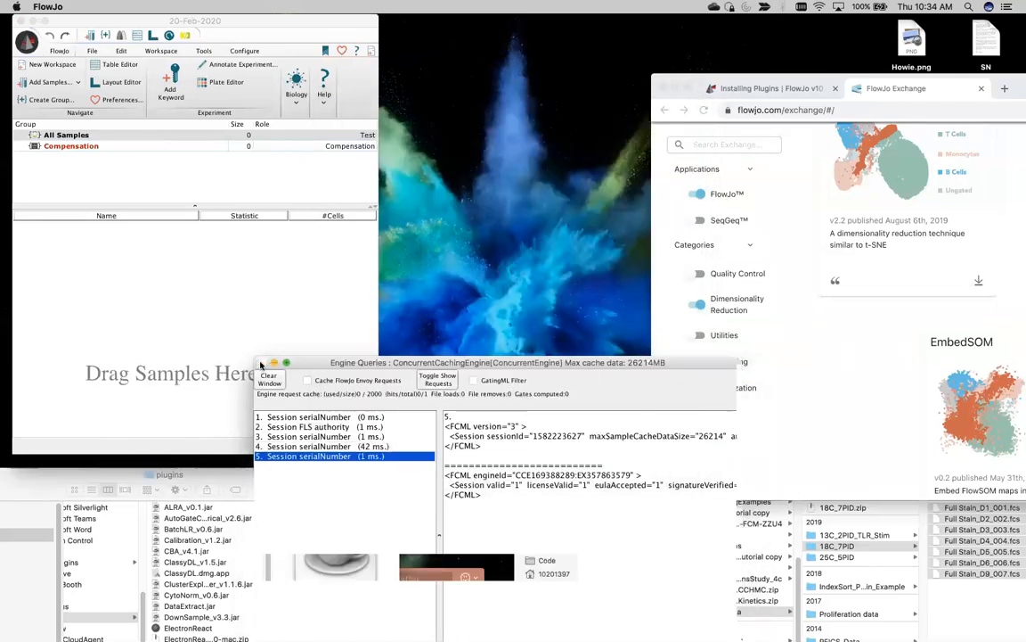
Step: Reopen the recent Awesome_Plugin_Demo_it_rev00 workspace despite the newer-version warning
click(26, 41)
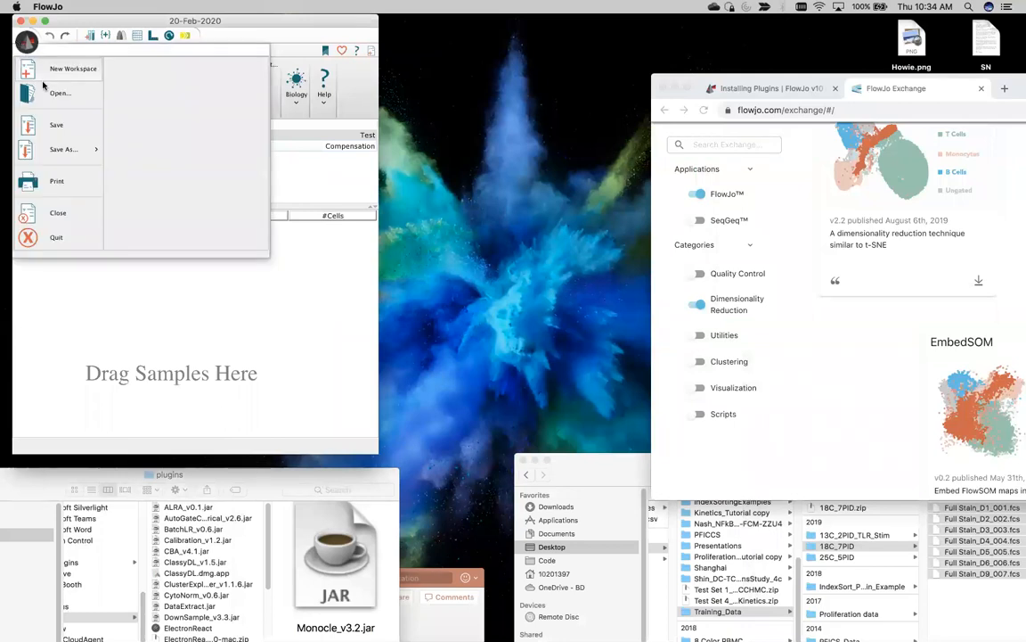
click(163, 77)
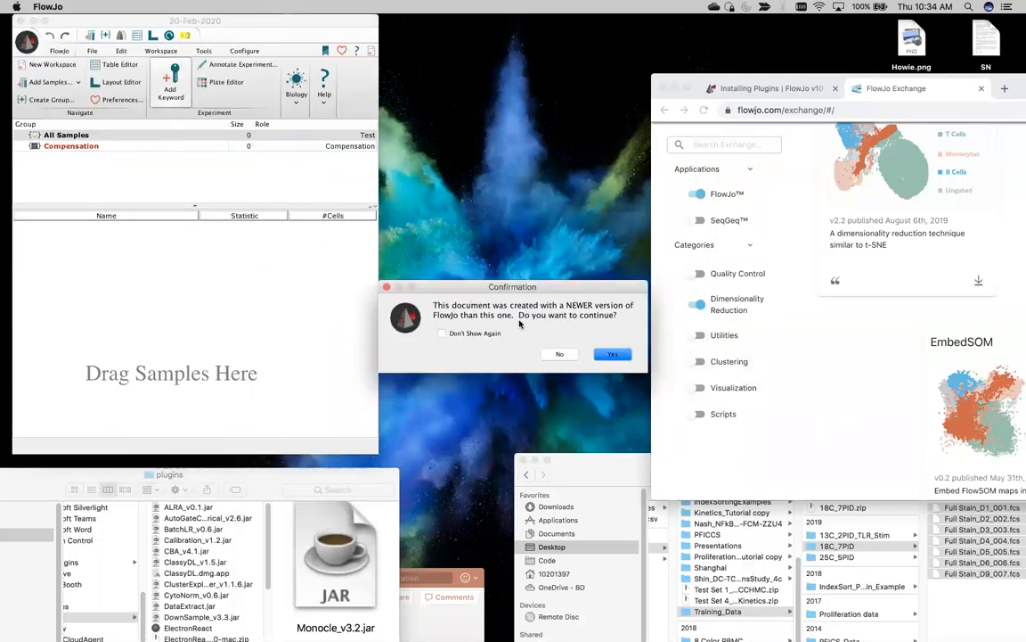
key(Return)
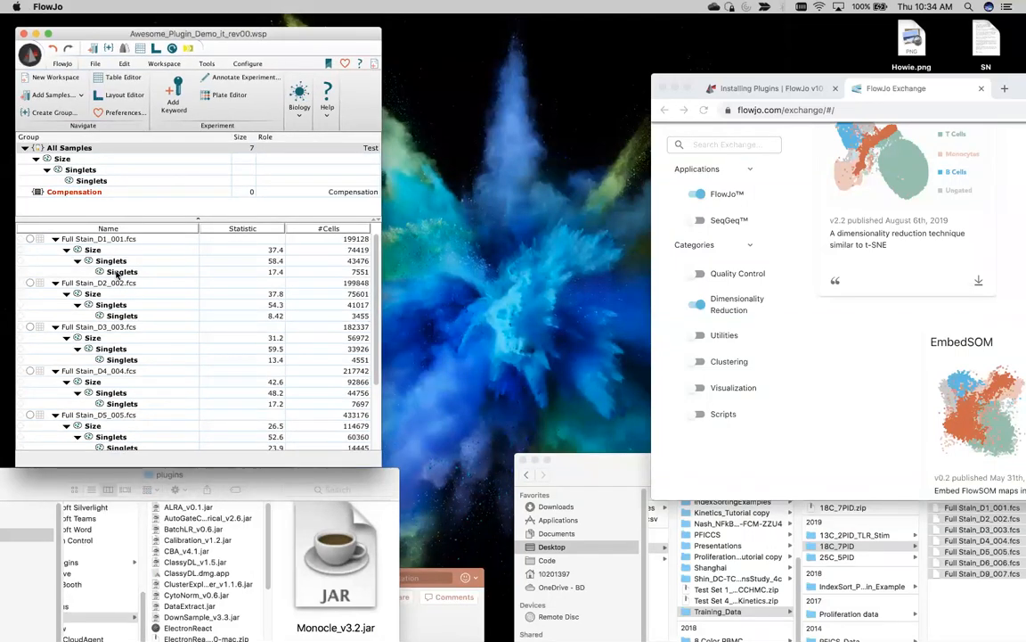
Step: Select the first sample's Singlets node and use Select Equivalent Nodes to select all samples' Singlets
click(124, 273)
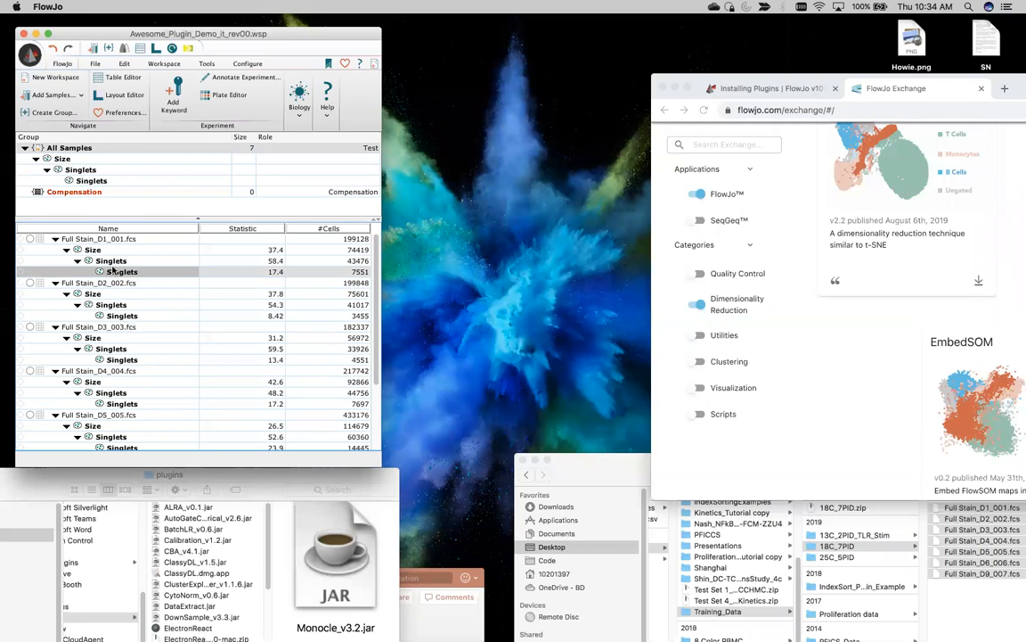
scroll(121, 327, down, 5)
scroll(120, 326, up, 1)
scroll(120, 326, down, 1)
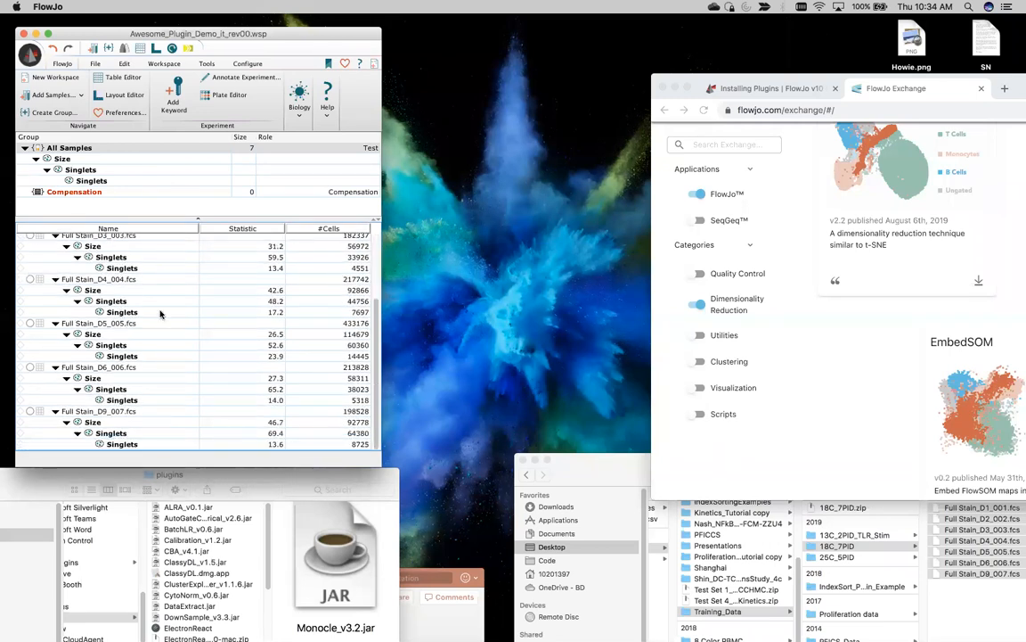
scroll(161, 314, up, 5)
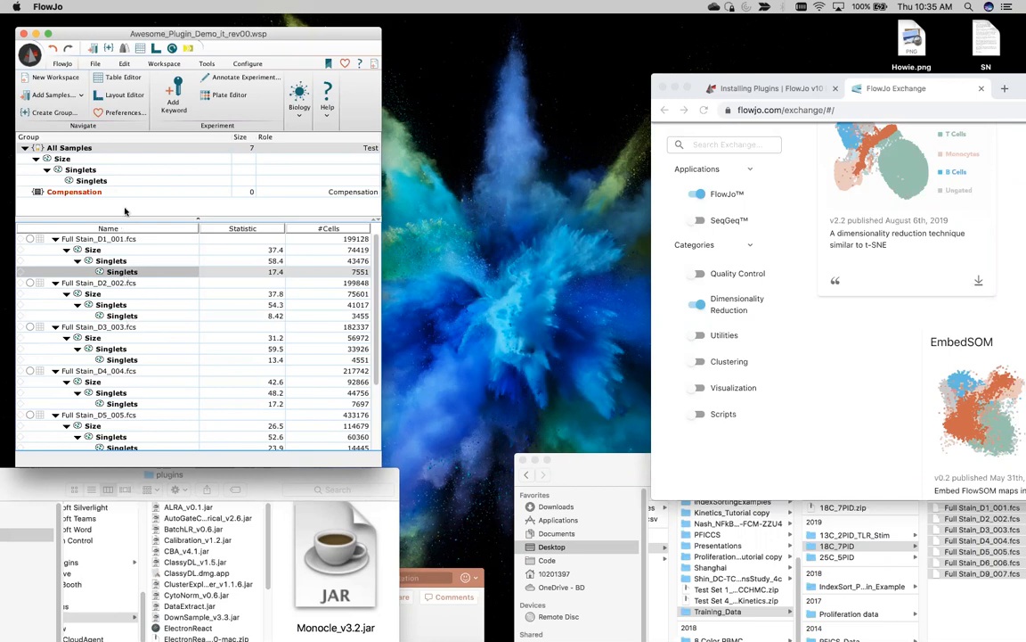
click(124, 65)
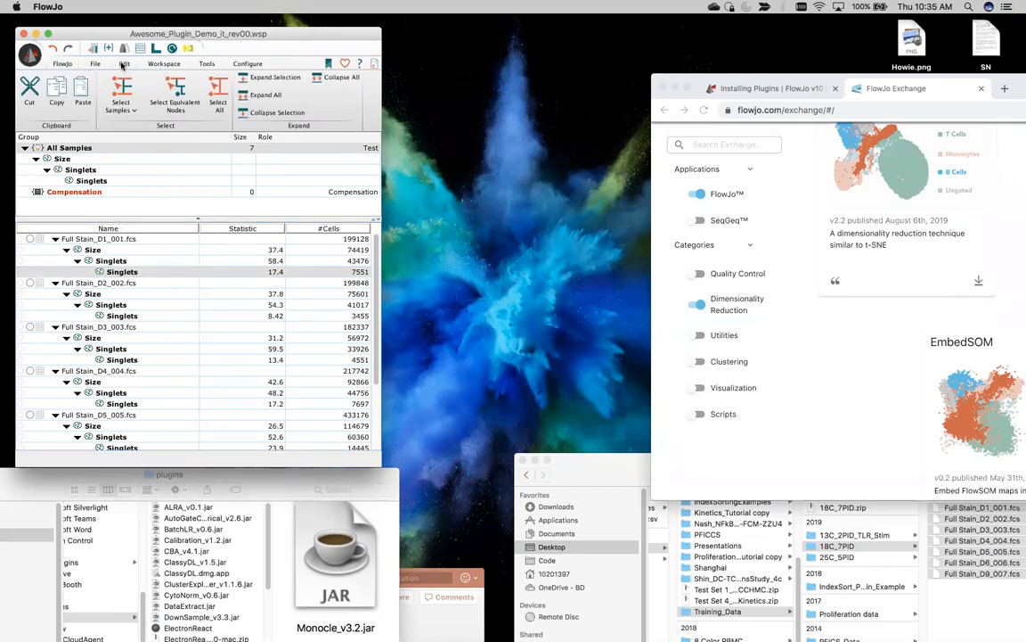
click(184, 103)
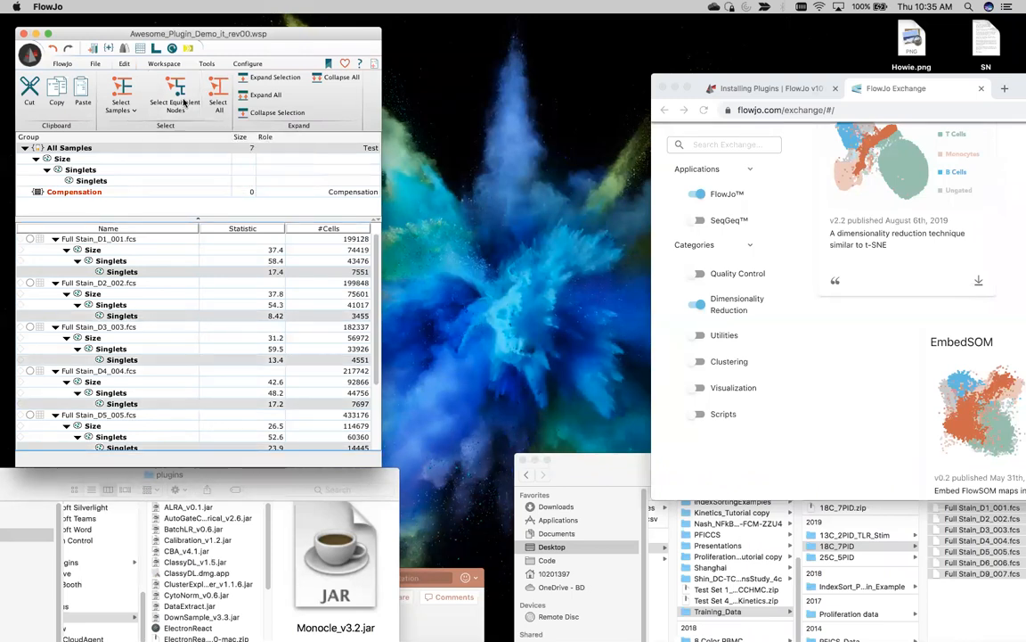
scroll(128, 272, down, 1)
Step: Open Export / Concatenate Populations for the Singlets and choose Concatenate mode
right_click(127, 260)
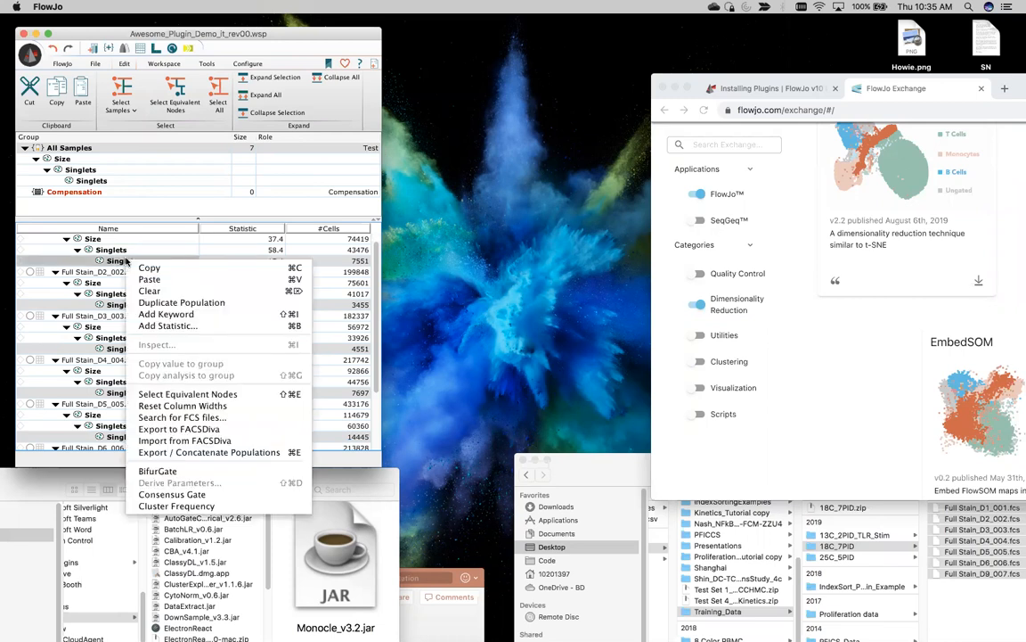
click(185, 453)
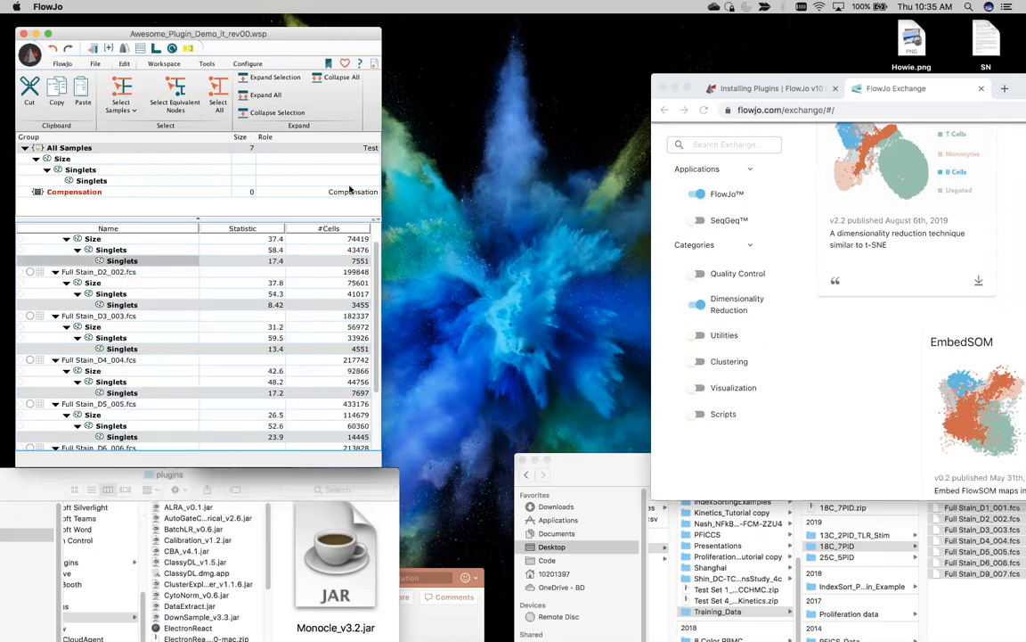
drag(264, 217, 141, 69)
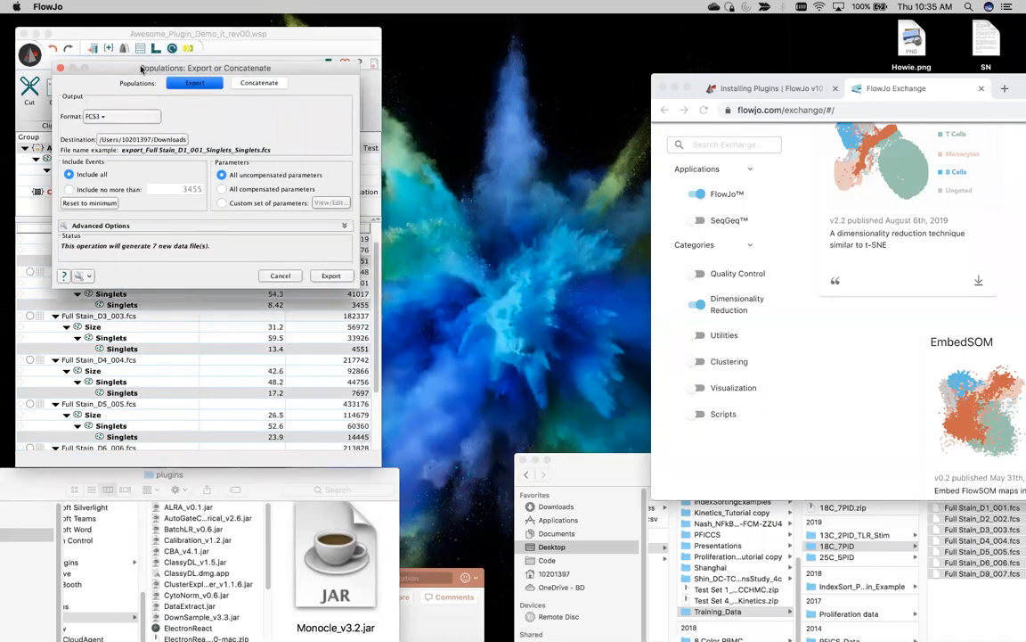
click(234, 81)
click(196, 82)
click(244, 82)
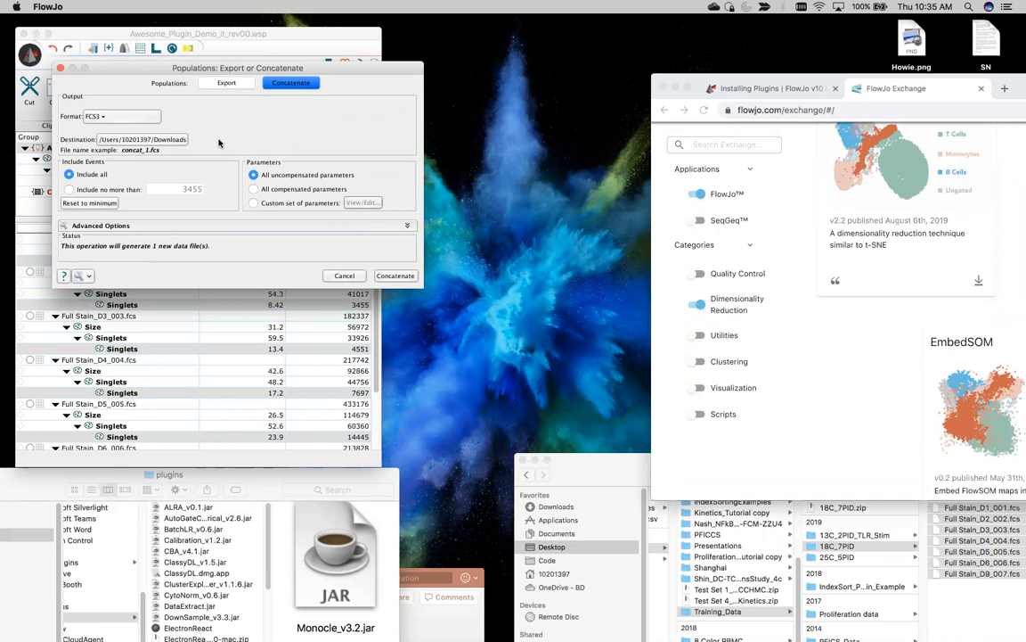
Step: Set prefix plugin_demo, add the $FIL keyword parameter, disable keyword spreading, and concatenate
click(116, 224)
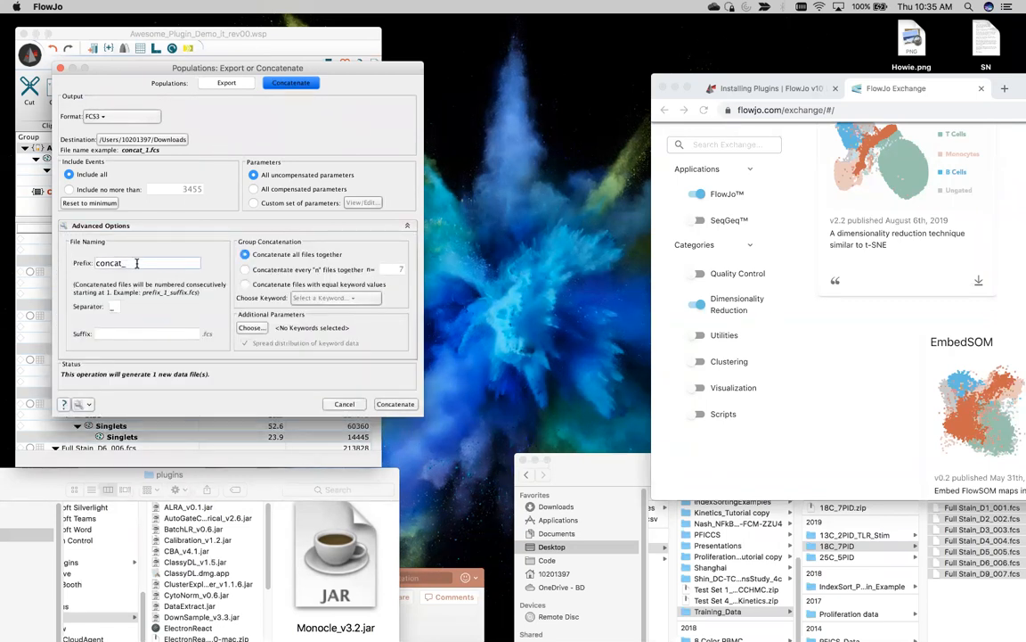
text(plugin_demo)
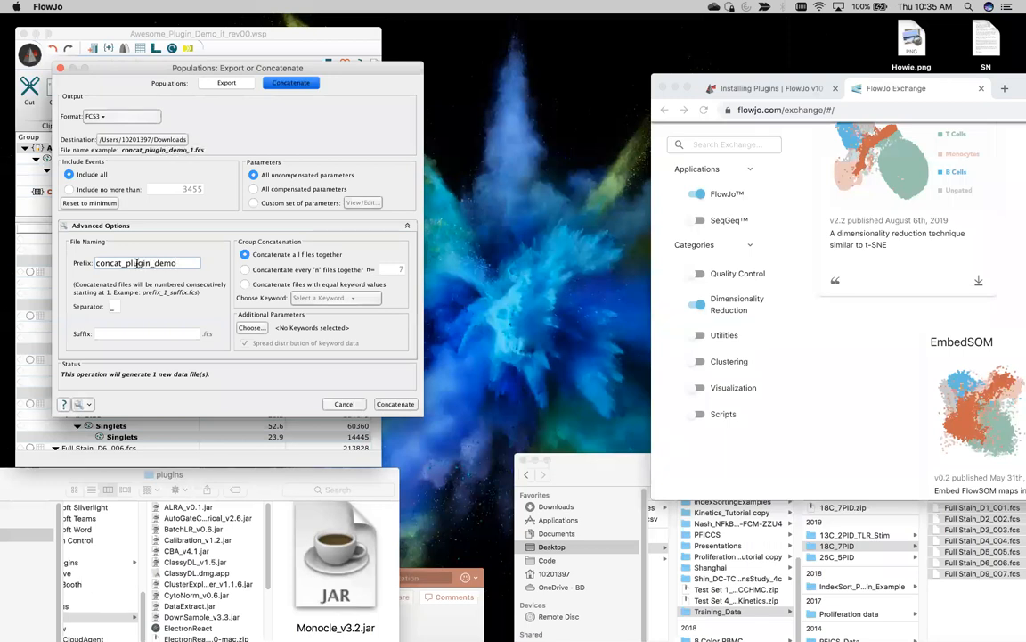
click(252, 327)
click(267, 389)
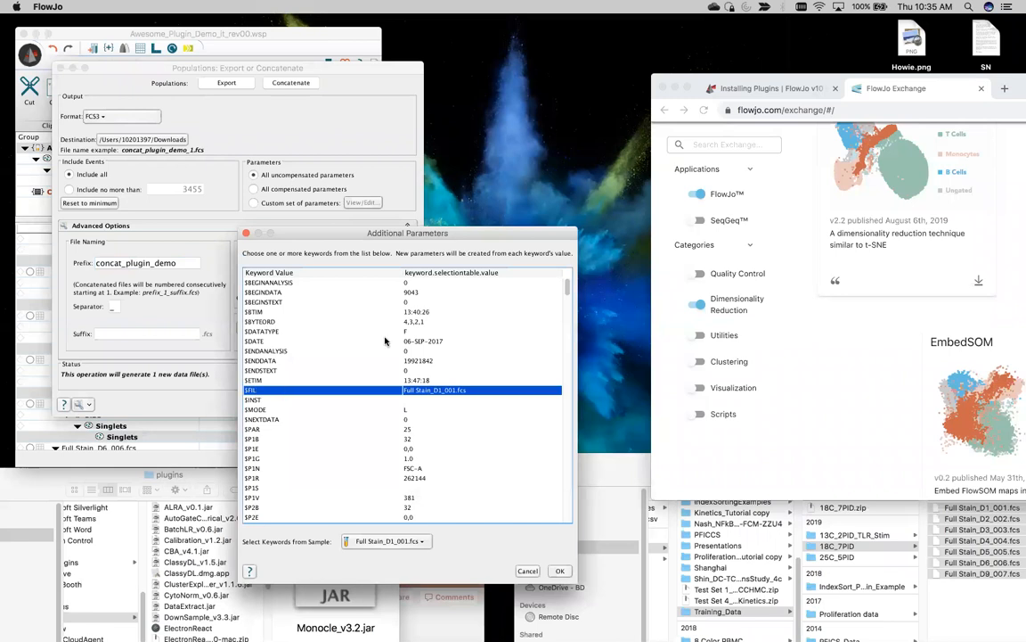
drag(325, 232, 296, 96)
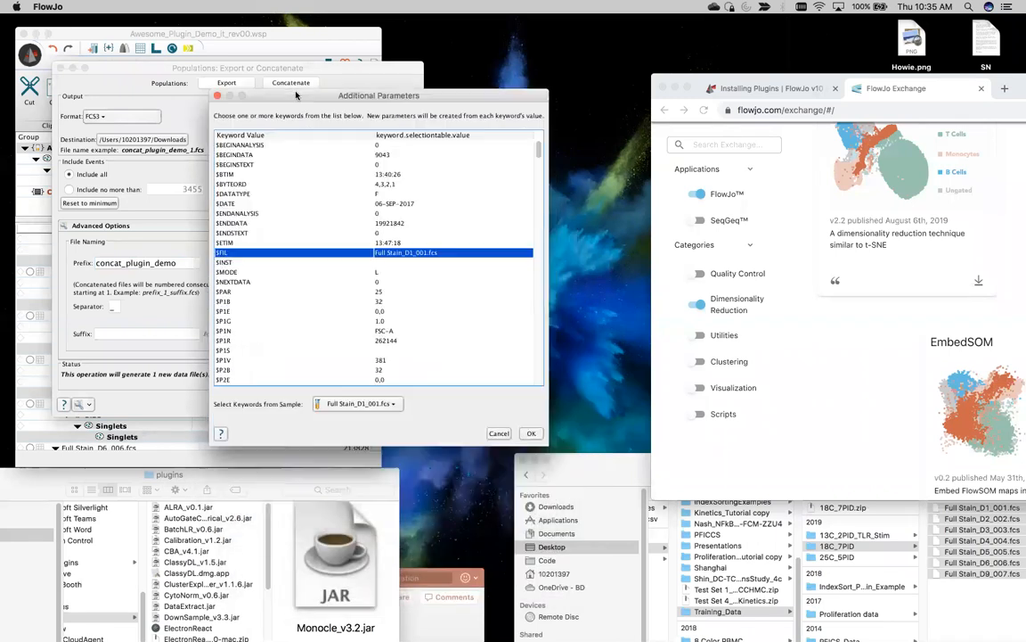
click(531, 434)
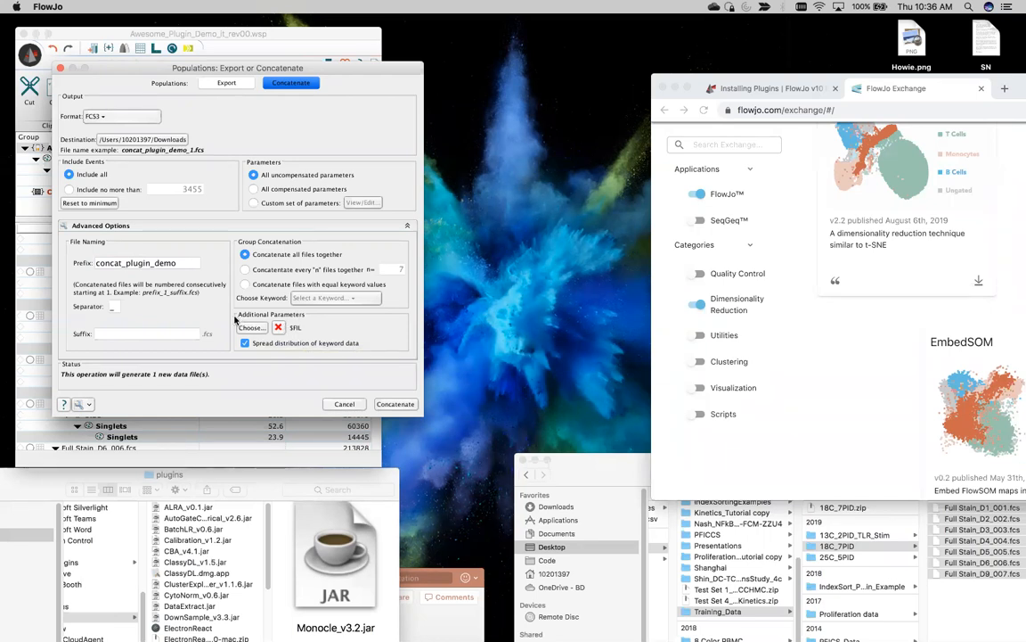
click(246, 344)
click(397, 405)
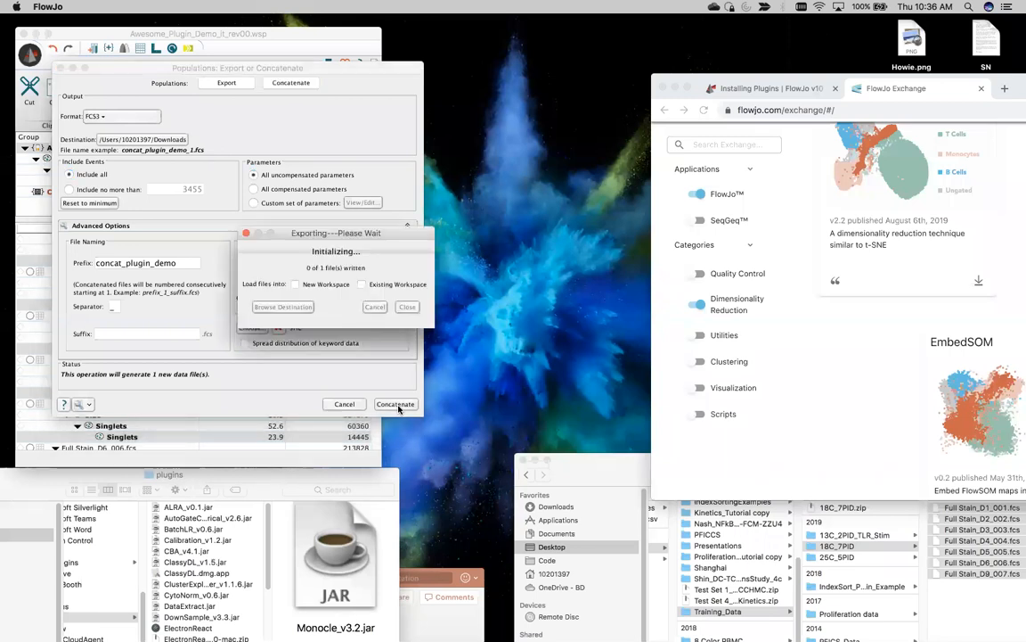
Step: Load the concatenated file into the workspace, close the export windows, and select concat_plugin_demo_1.fcs
click(362, 283)
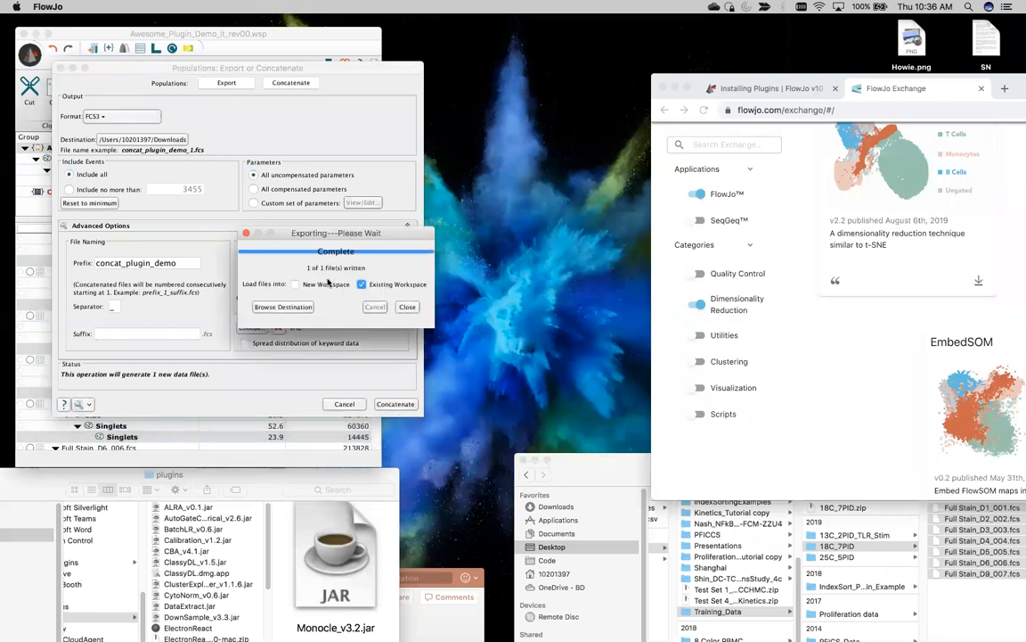
click(407, 307)
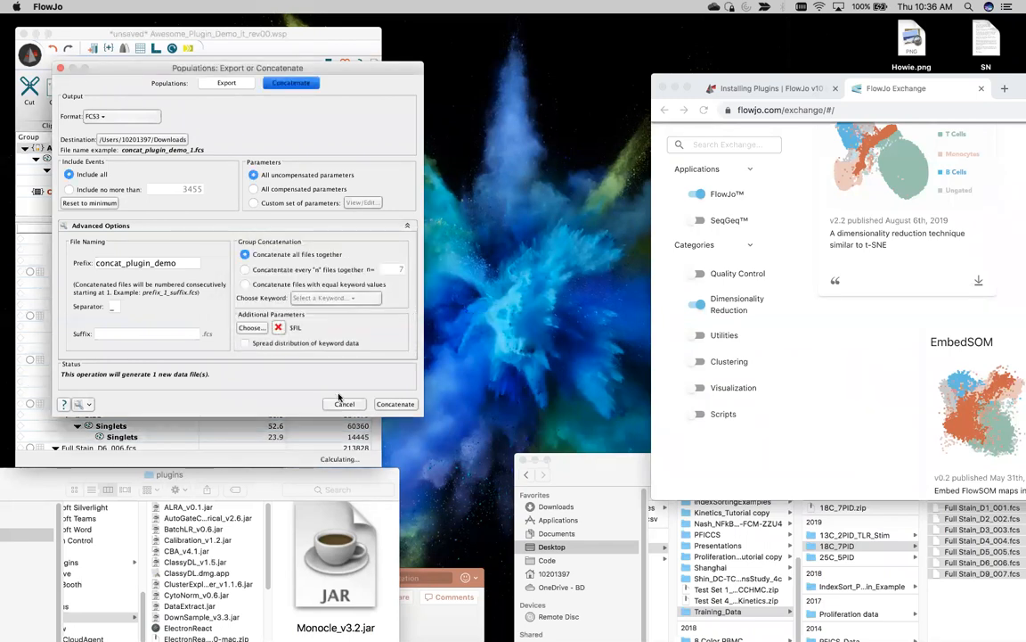
click(344, 404)
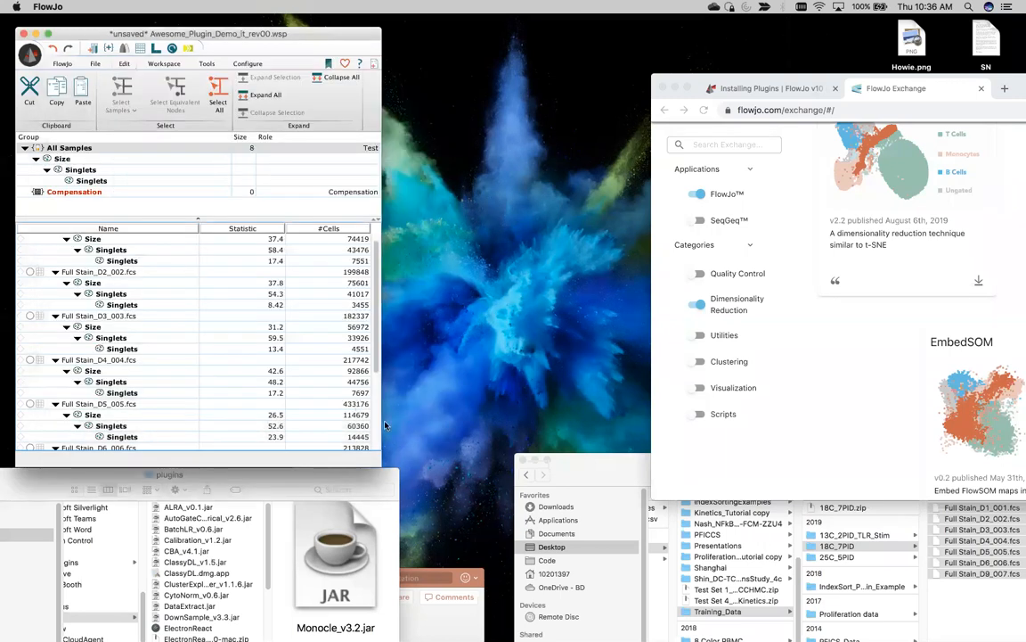
scroll(378, 279, down, 5)
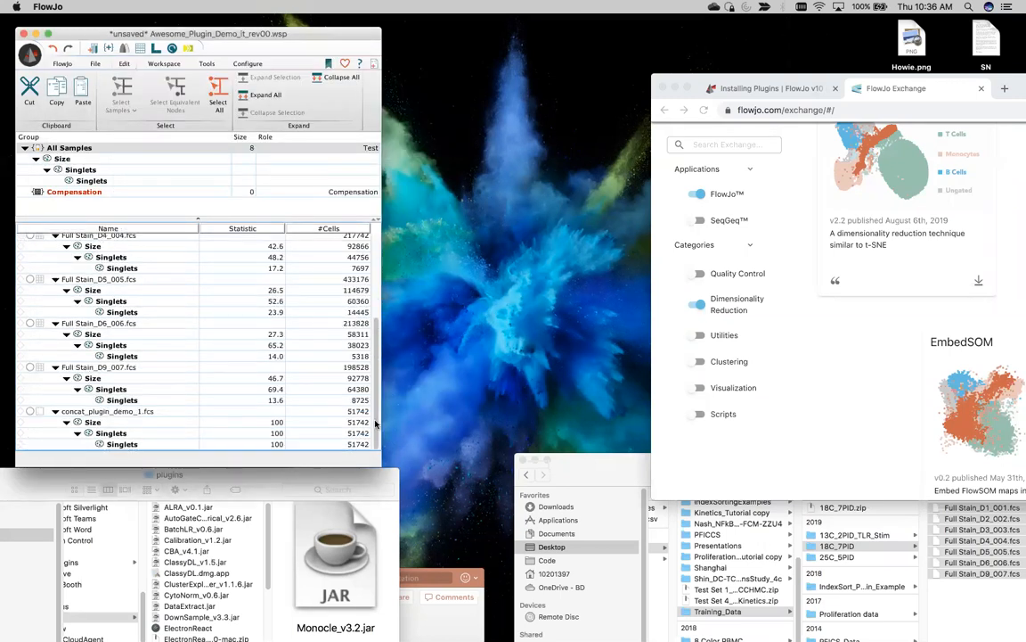
click(101, 412)
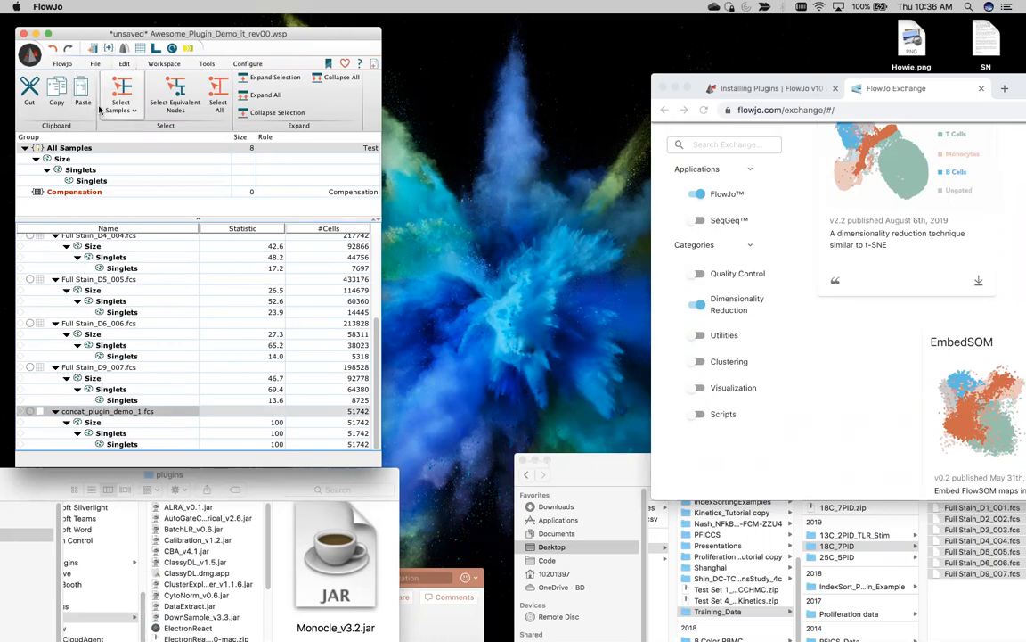
scroll(102, 71, down, 1)
scroll(97, 50, down, 1)
Step: Create a group named 'Concatenation' and select its concat_plugin_demo_1.fcs sample with the Size gate collapsed
click(109, 47)
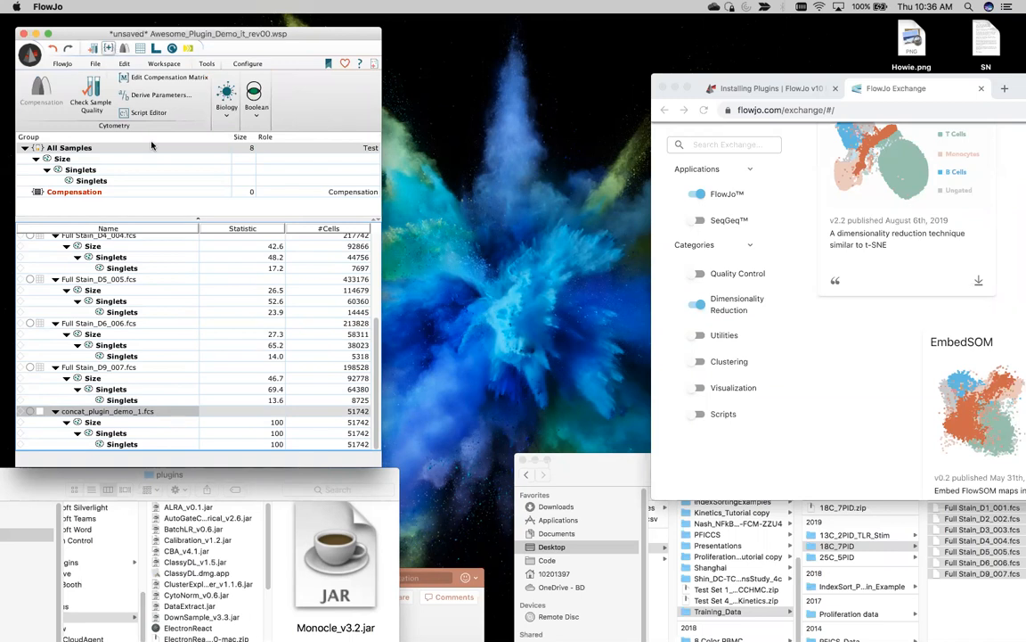
click(139, 78)
text(Concatenation)
click(329, 372)
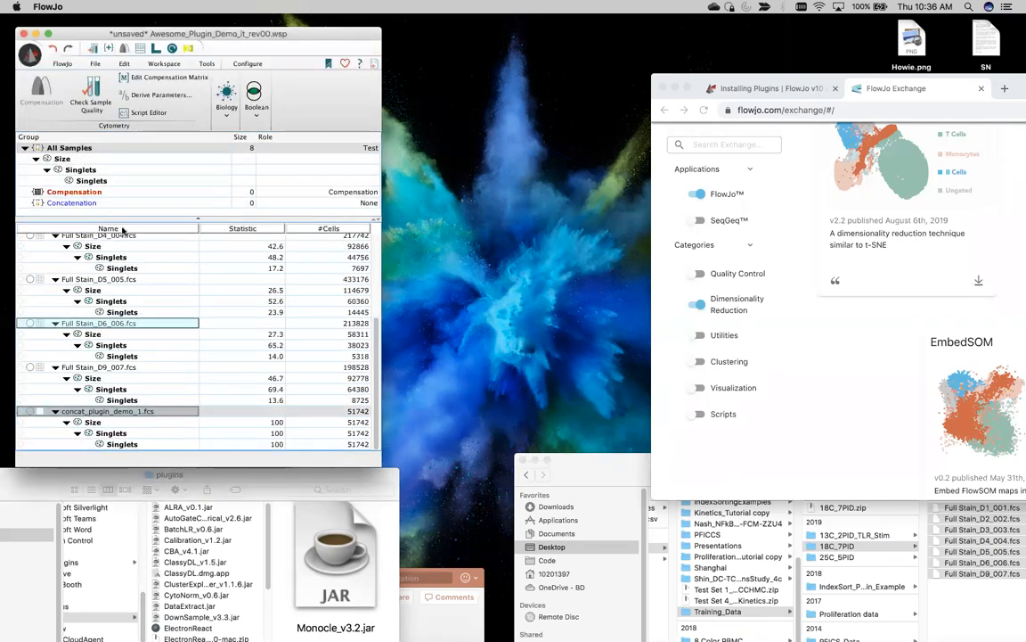
click(98, 204)
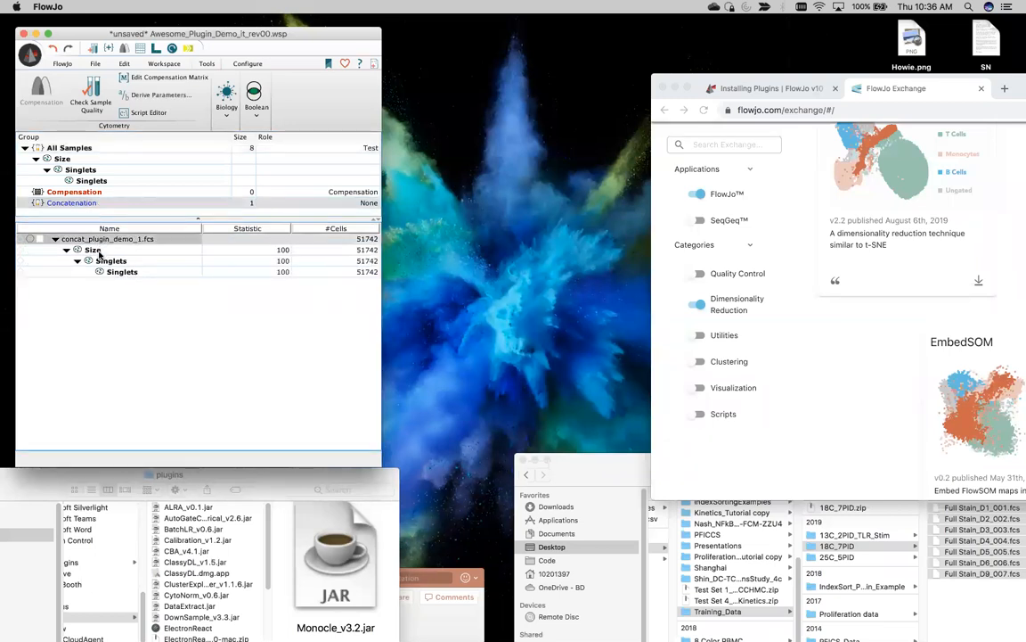
click(66, 250)
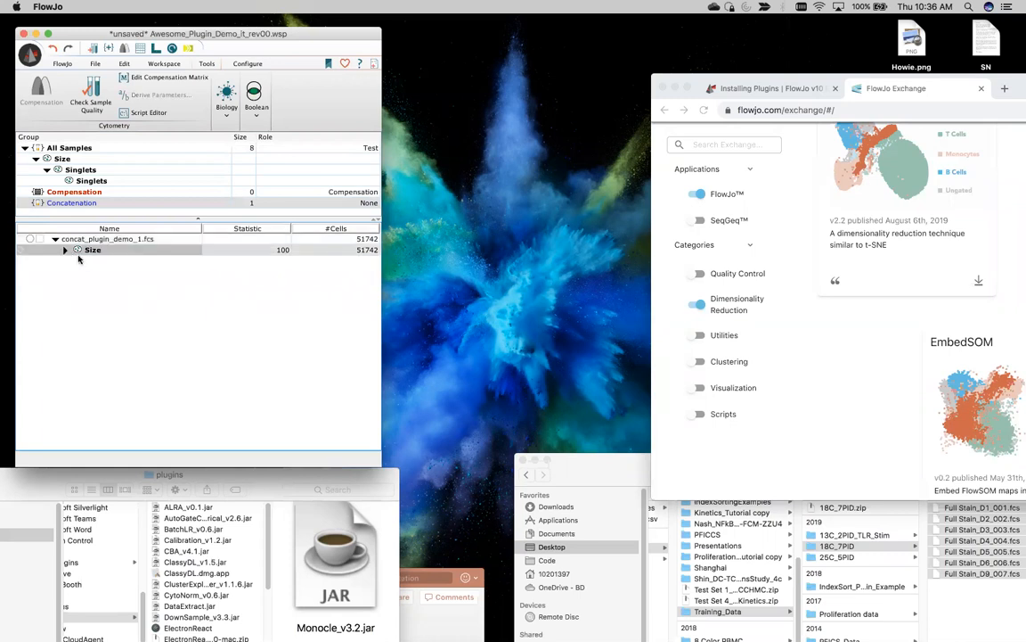
click(73, 239)
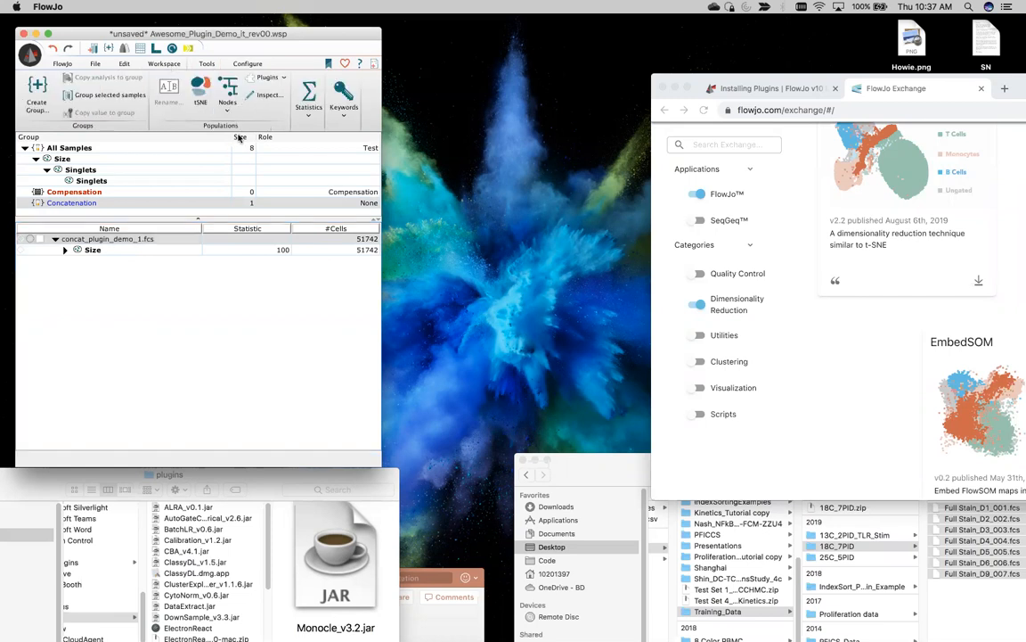
Step: Inspect the TriMap plugin's parameter list, cancel without running, and return to the All Samples group
click(271, 77)
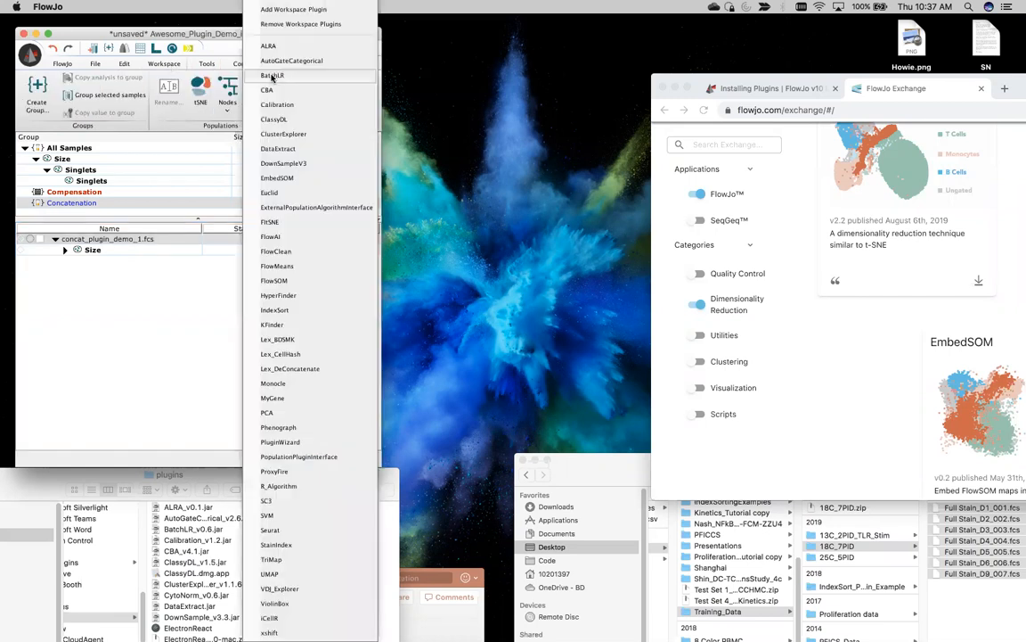
click(272, 559)
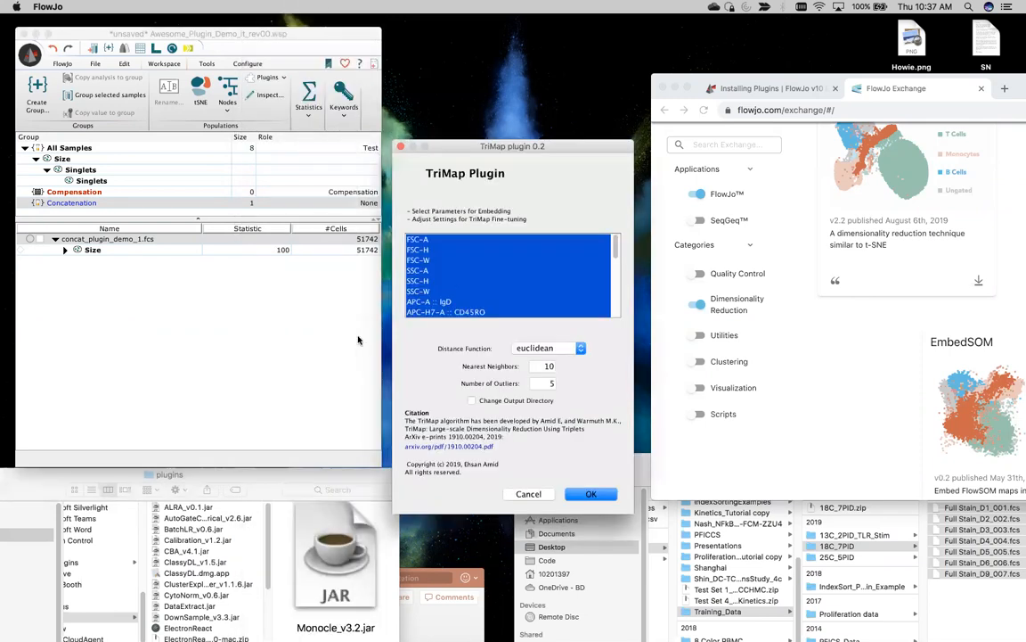
drag(457, 148, 315, 87)
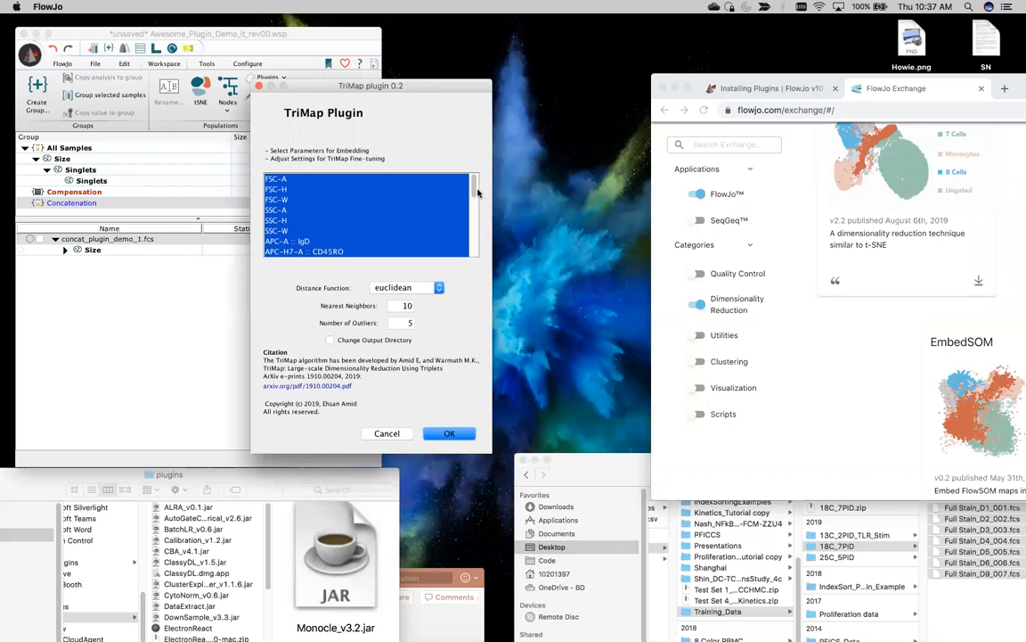
mouse_move(474, 184)
mouse_down()
mouse_move(471, 260)
mouse_move(474, 197)
mouse_up()
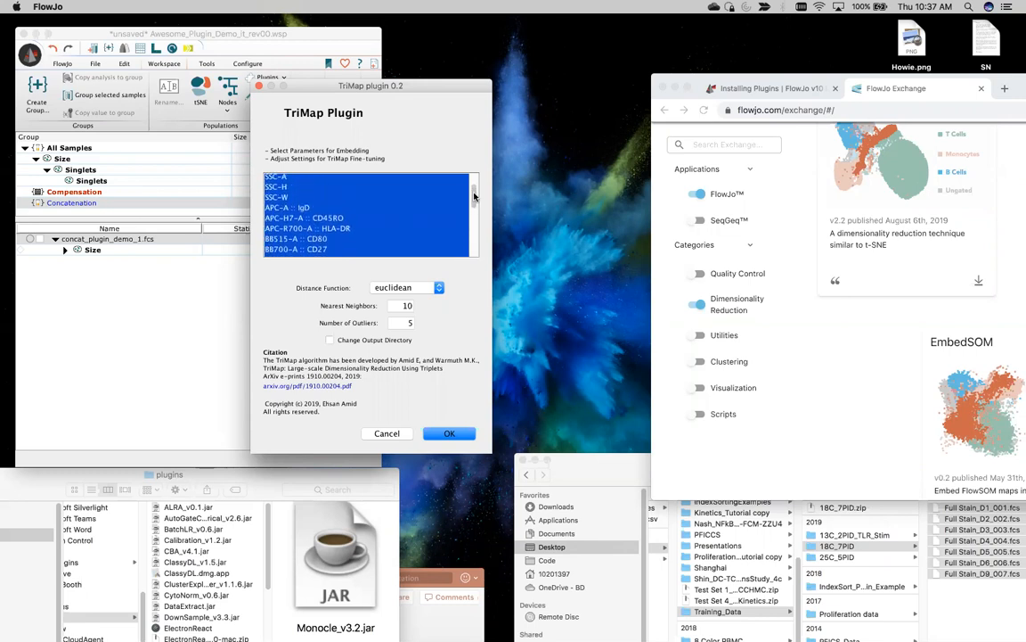
click(386, 433)
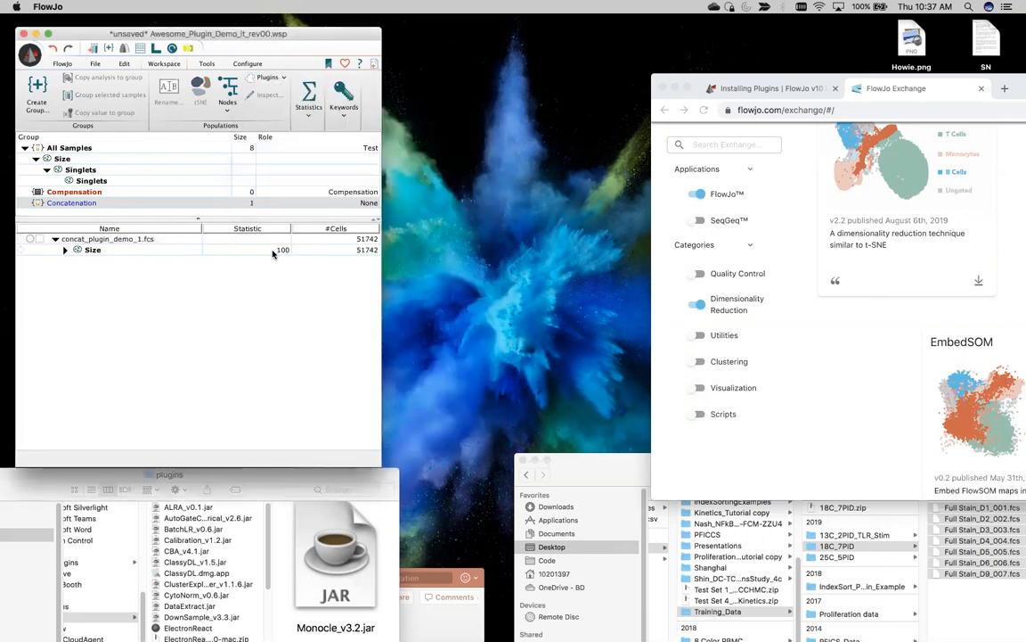
click(71, 149)
Step: Close the compensation matrix window and select concat_plugin_demo_1.fcs within the Concatenation group
scroll(58, 334, down, 5)
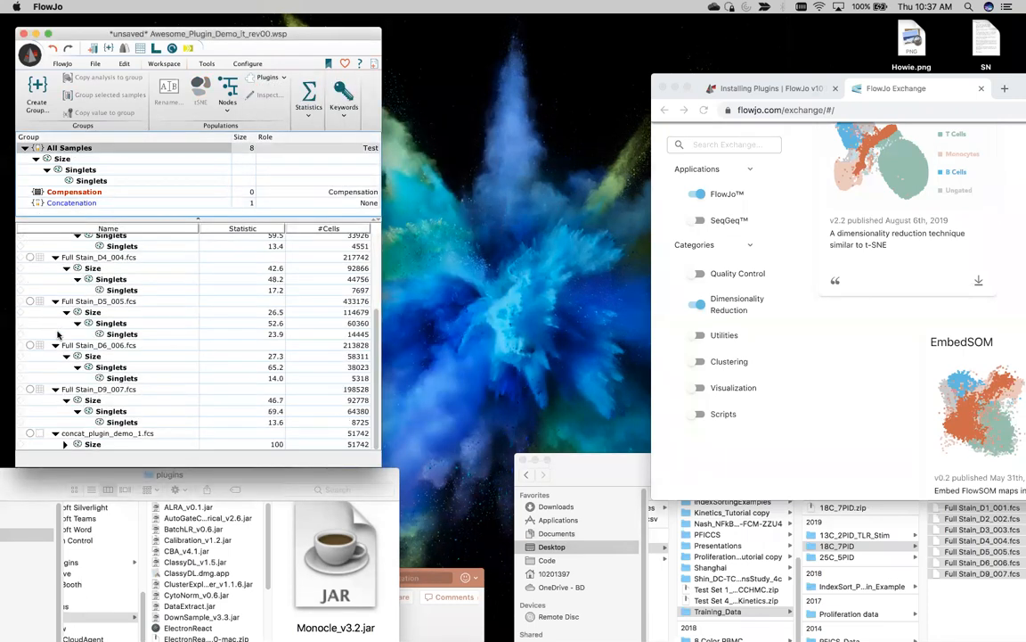
scroll(40, 392, up, 1)
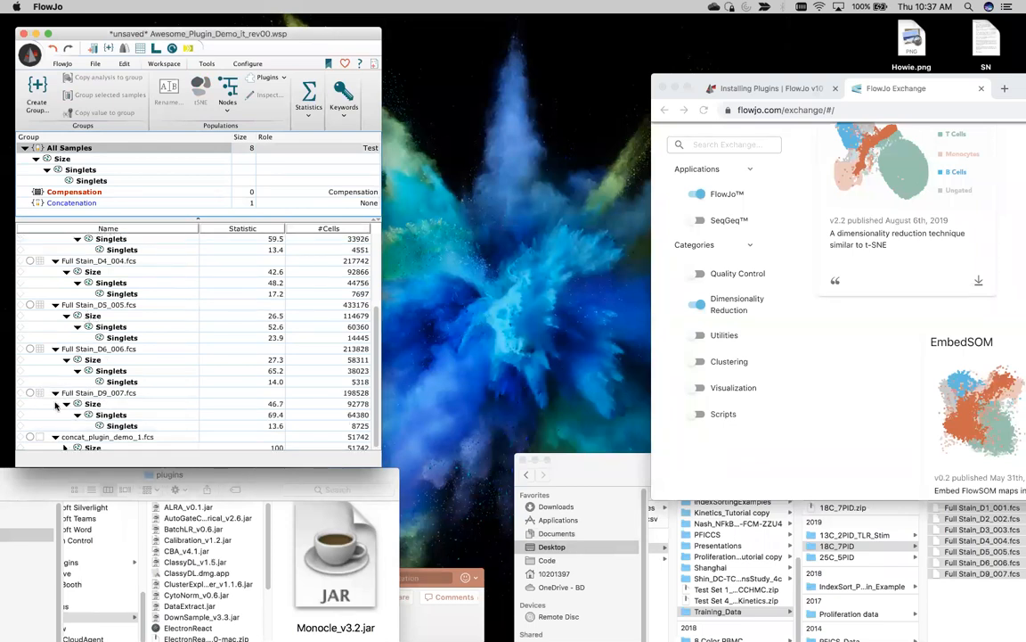
click(41, 397)
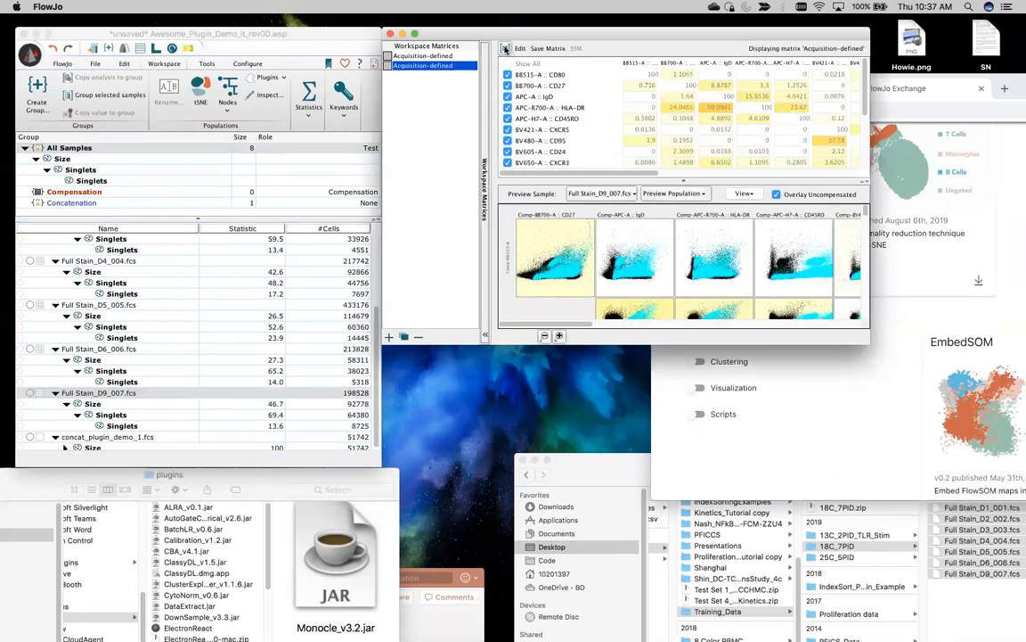
click(129, 436)
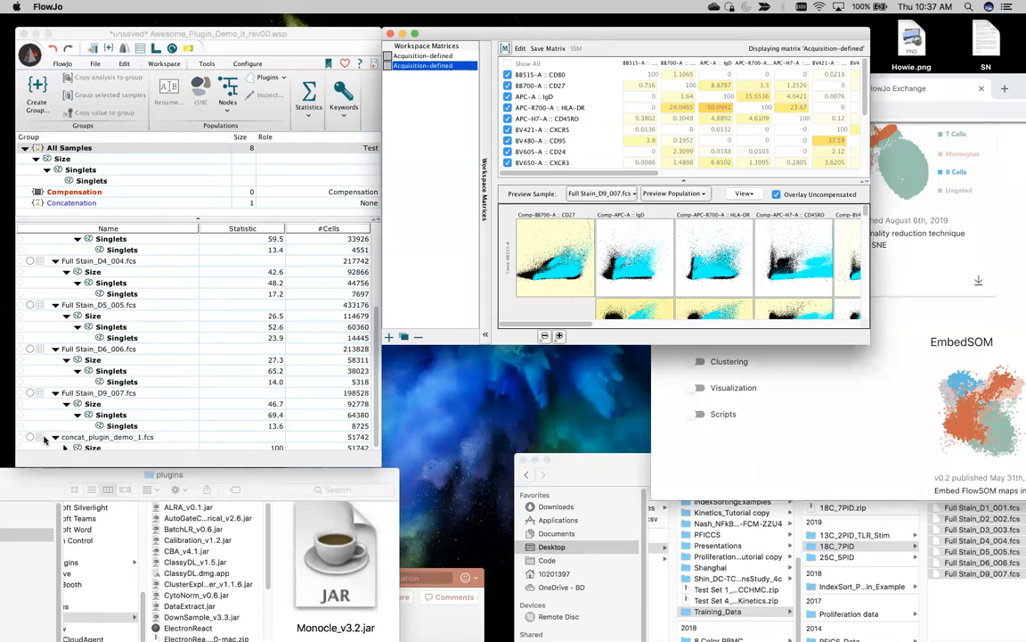
click(391, 34)
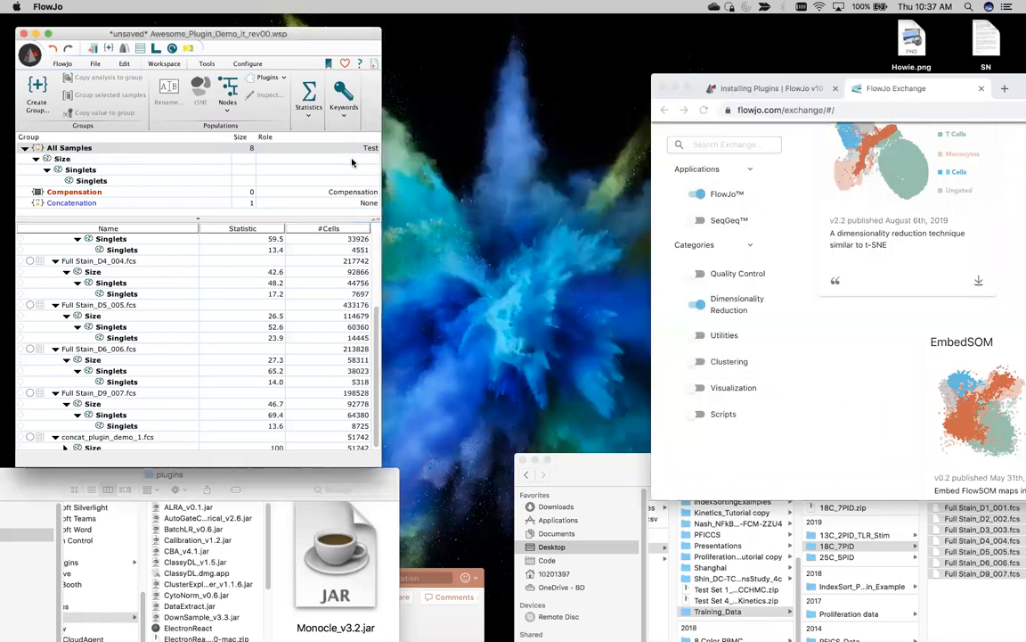
click(73, 202)
click(70, 239)
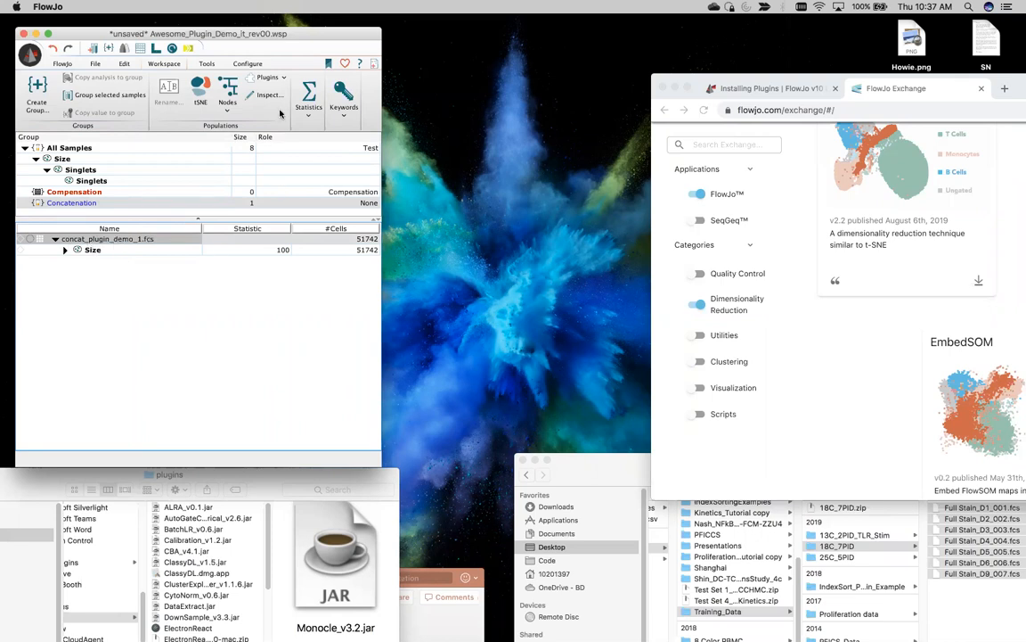
Step: In TriMap, select parameters CD80 through CD10 plus IgG _ CD4, excluding IgM _ CD8
click(267, 77)
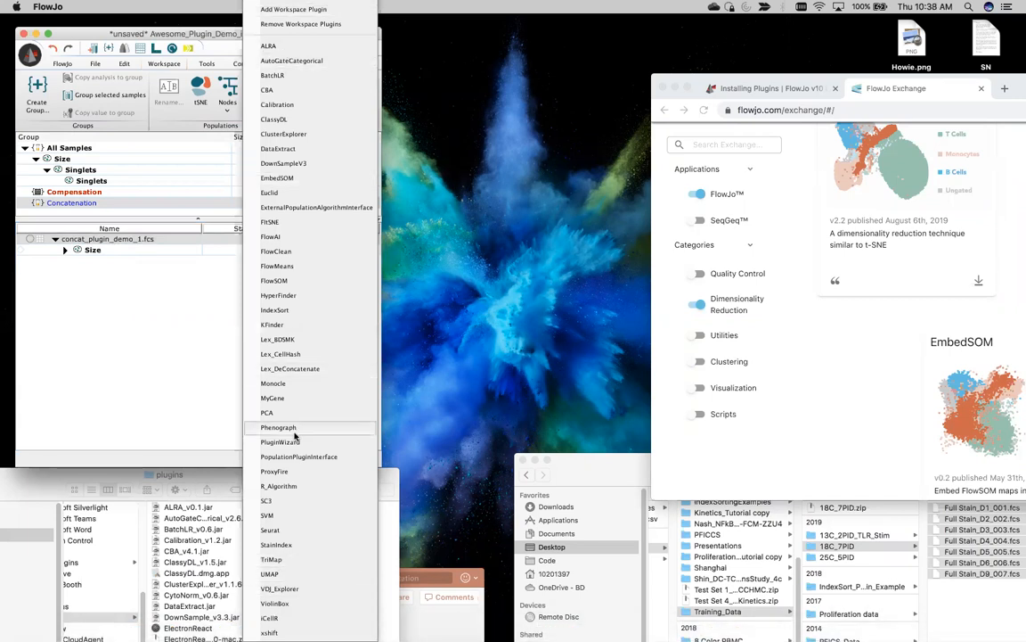
click(284, 561)
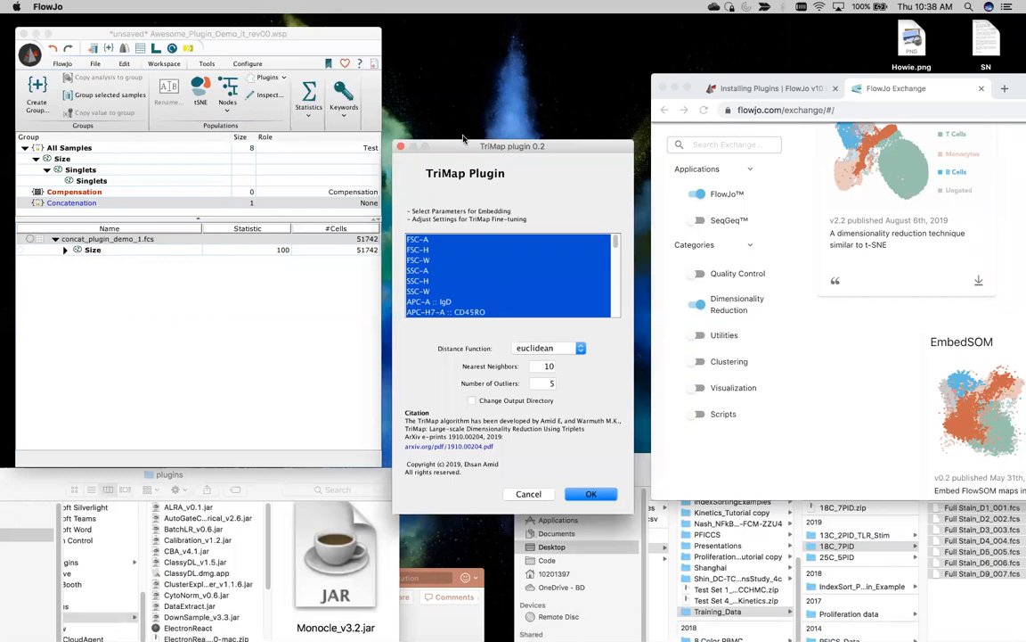
drag(457, 145, 425, 76)
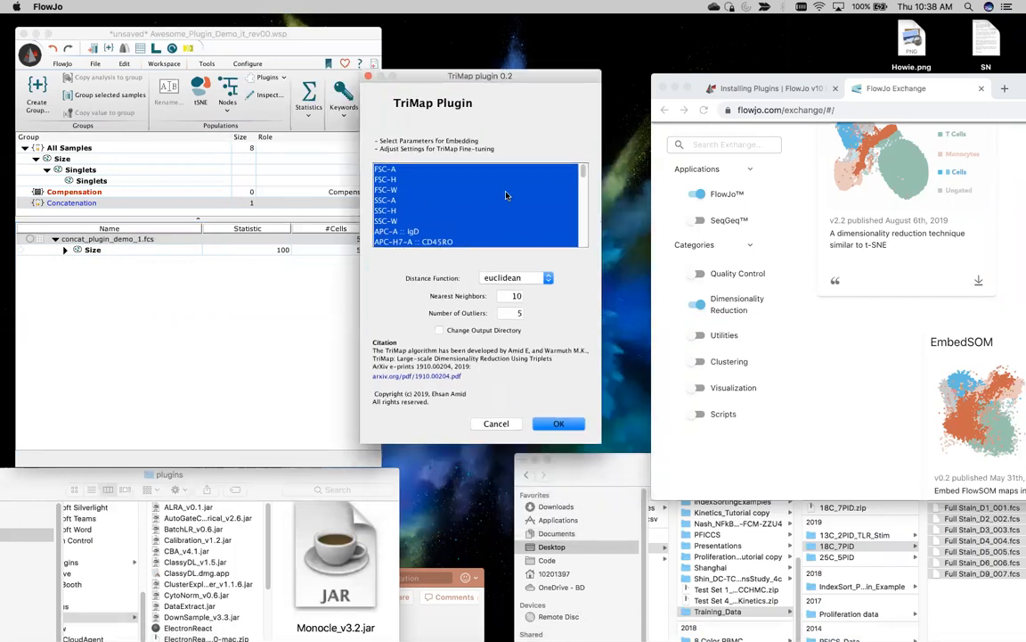
drag(585, 171, 584, 216)
click(417, 183)
drag(584, 216, 584, 243)
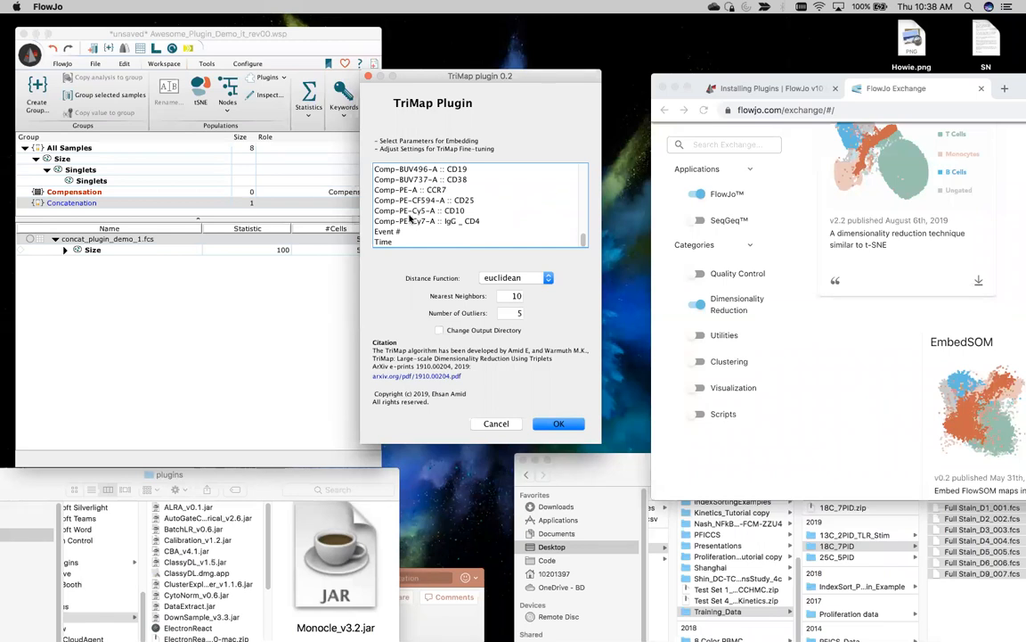
shift+click(411, 213)
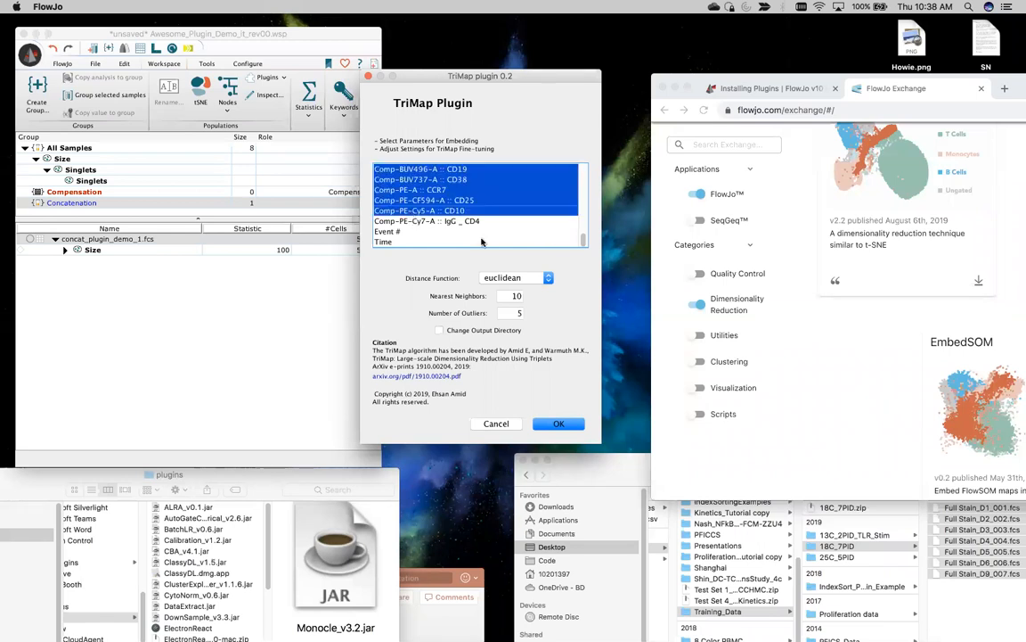
scroll(584, 231, up, 5)
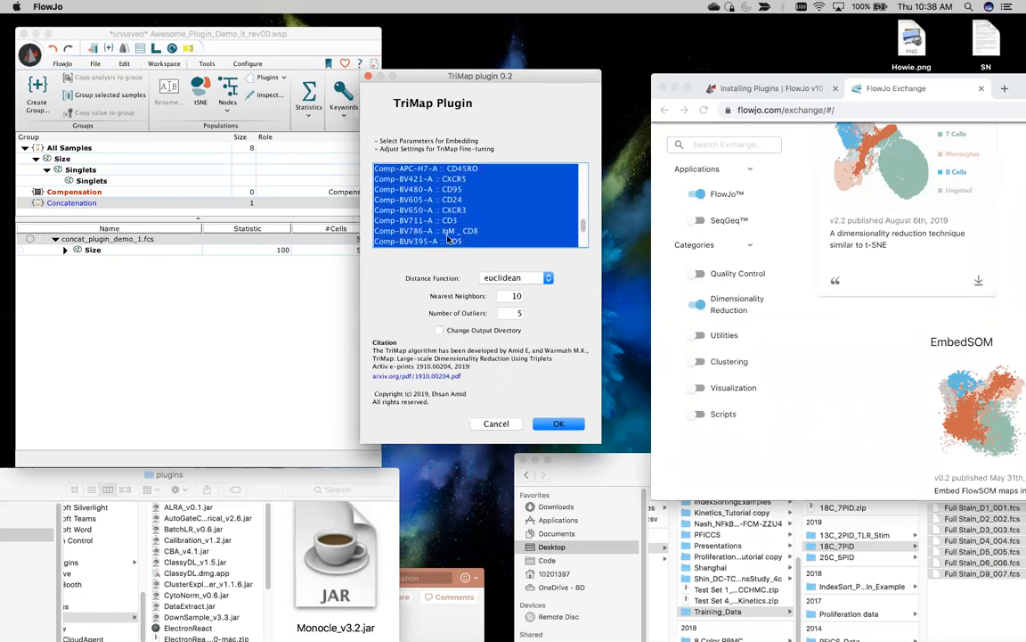
super+click(440, 231)
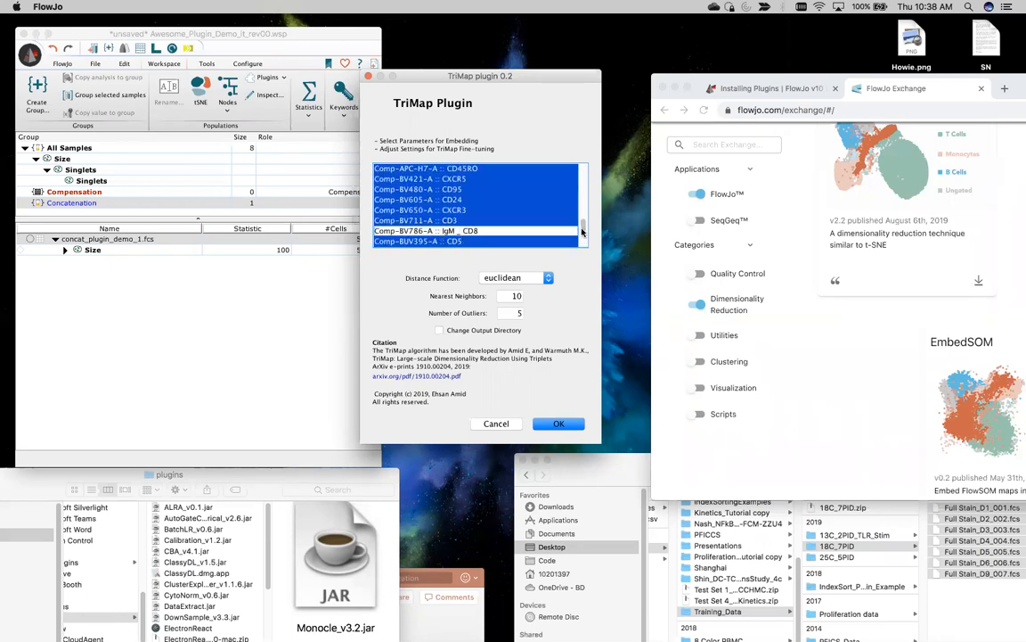
scroll(584, 229, down, 2)
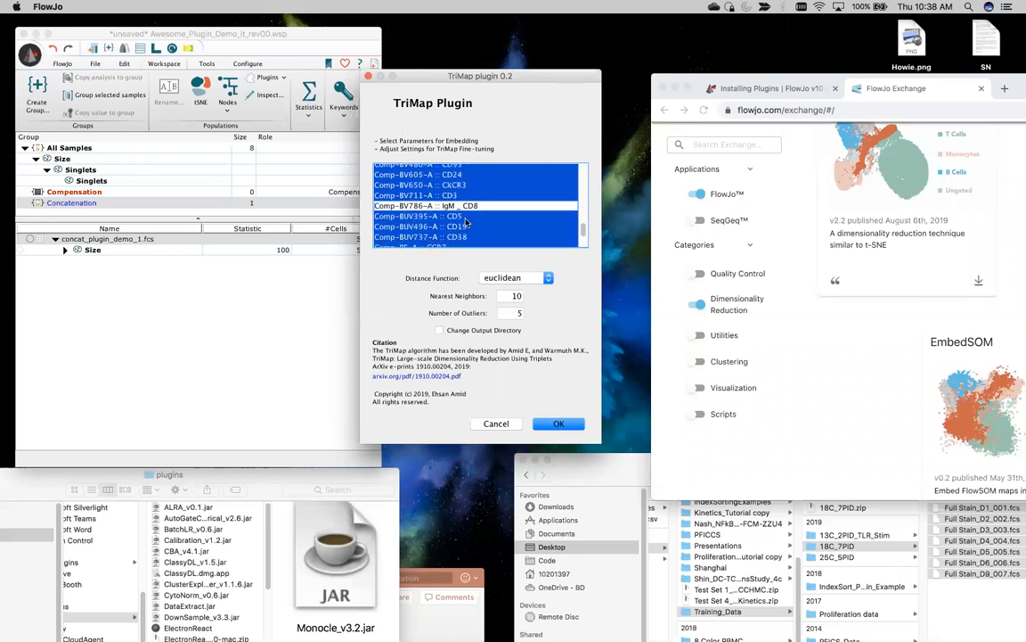
scroll(459, 214, down, 3)
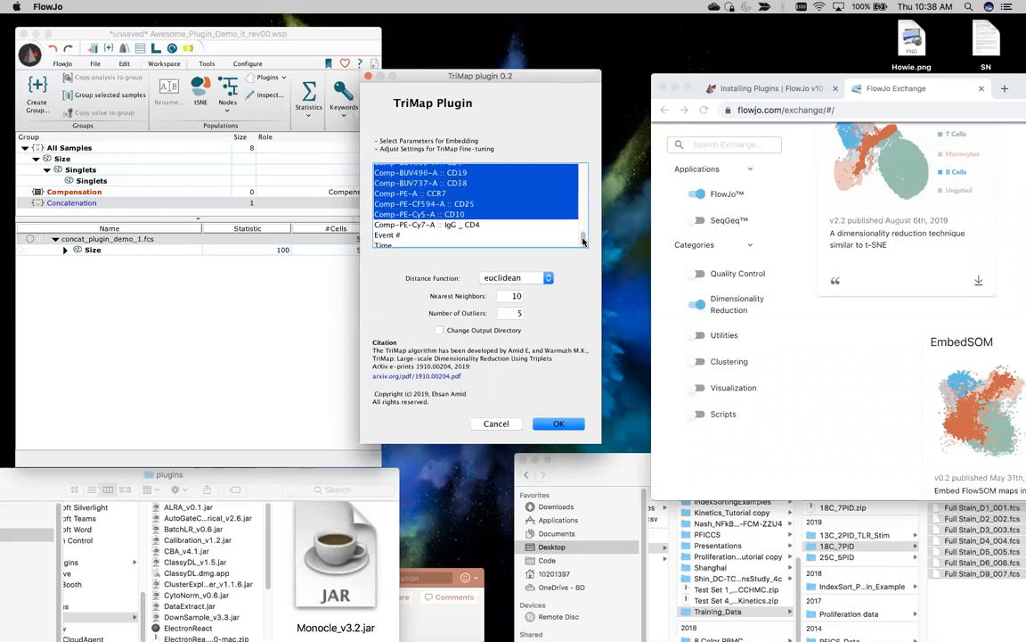
super+click(445, 222)
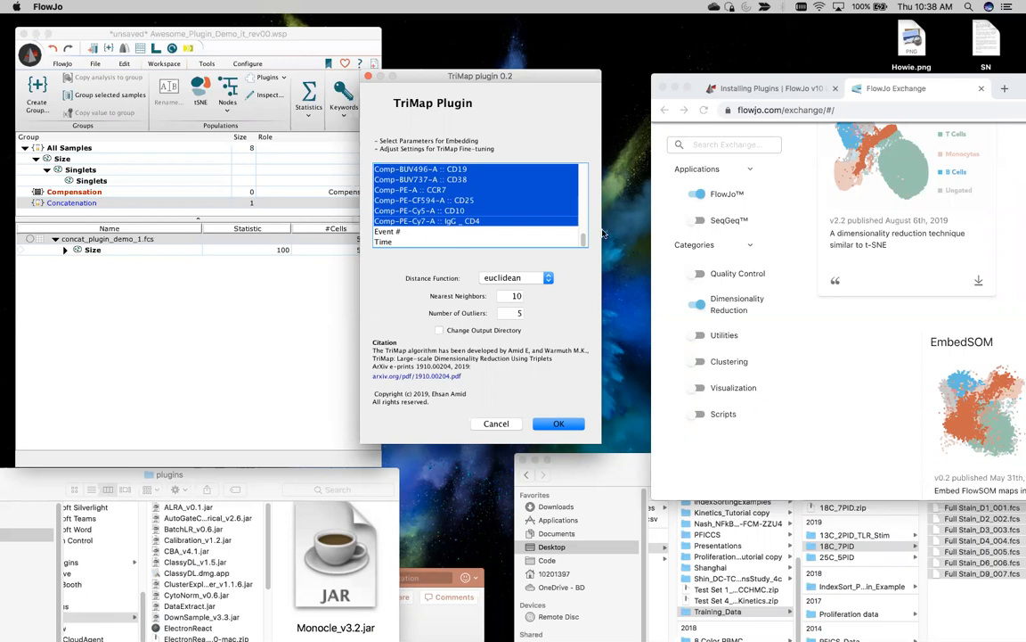
drag(584, 241, 582, 217)
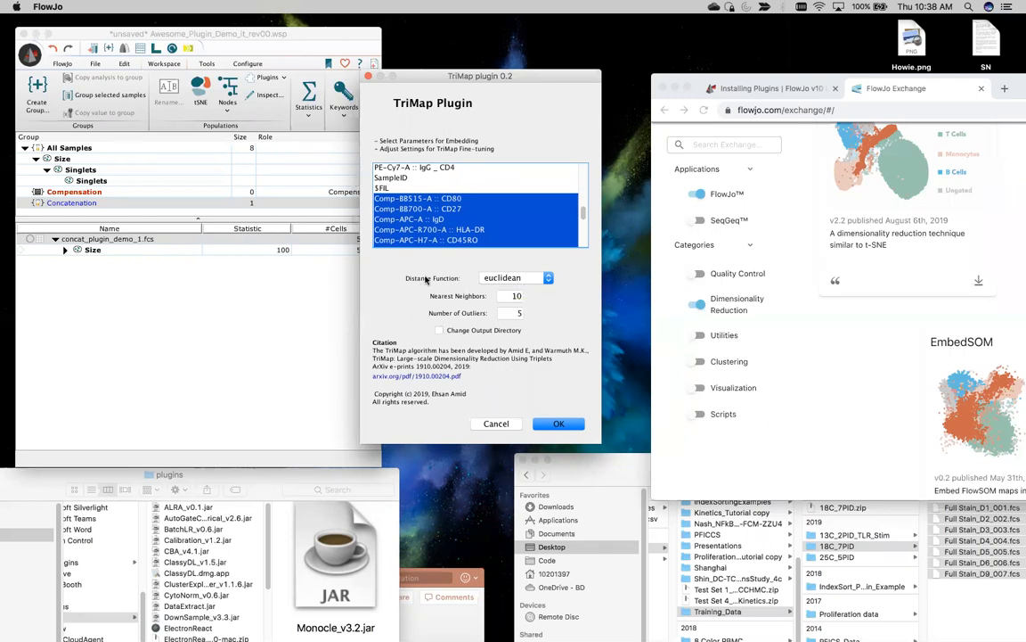
Step: Set the distance function to angular and run TriMap with 10 nearest neighbours and 5 outliers
click(526, 278)
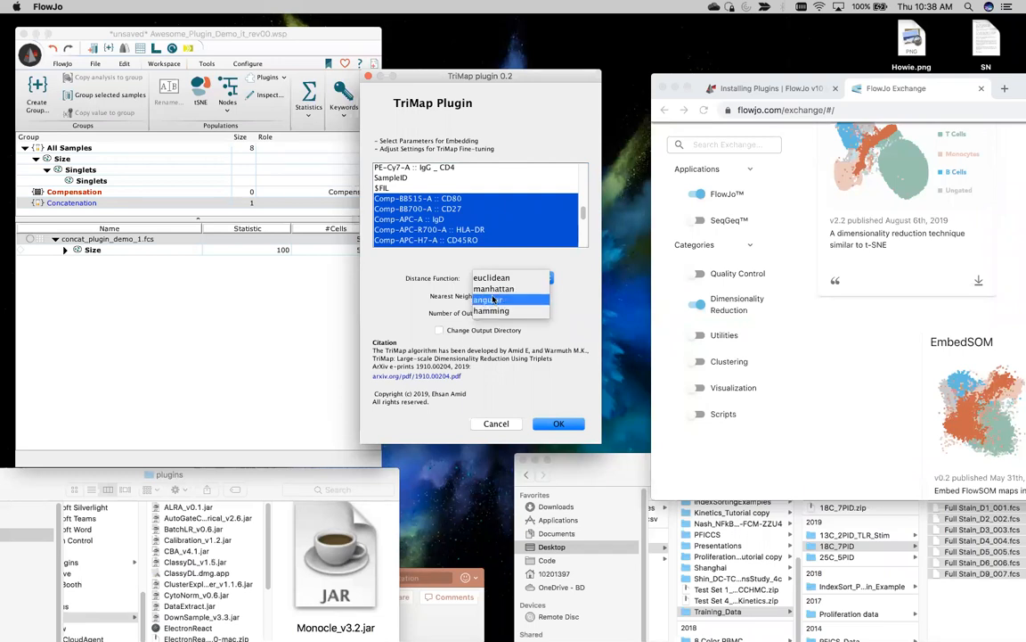
click(494, 299)
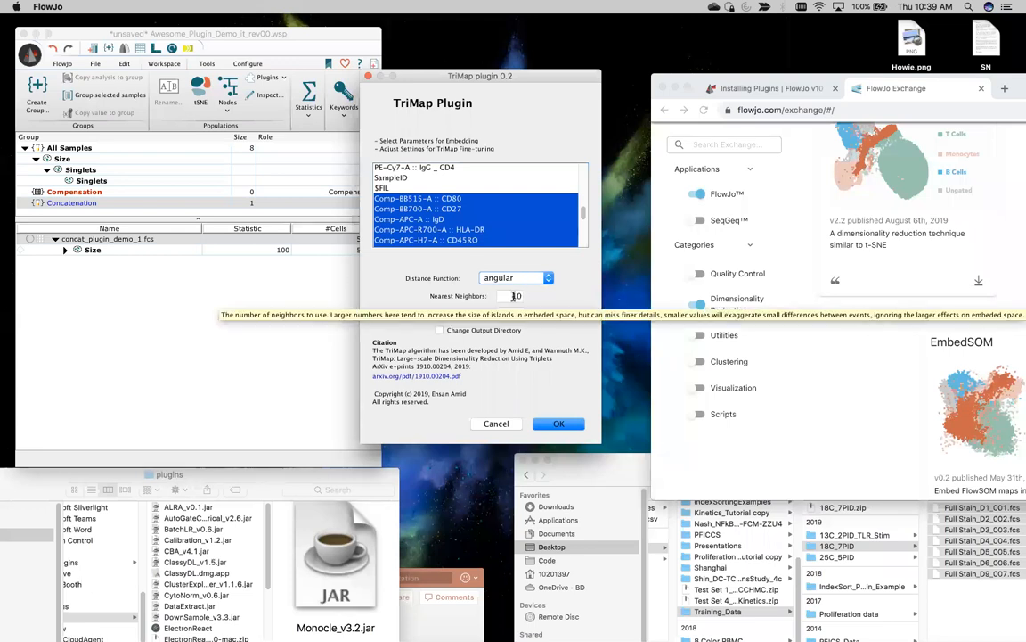
click(559, 425)
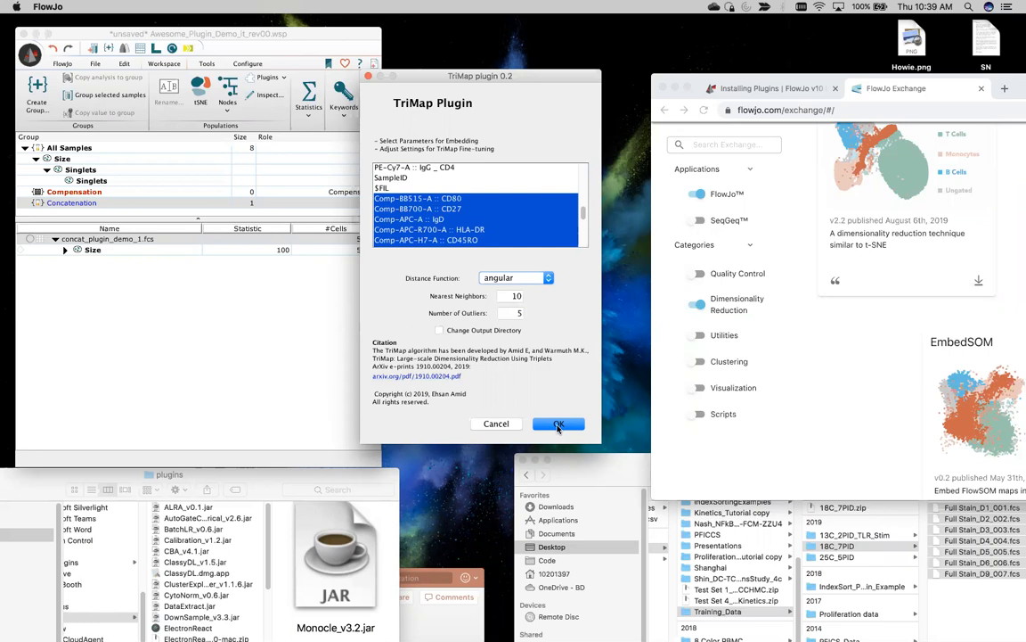
click(559, 425)
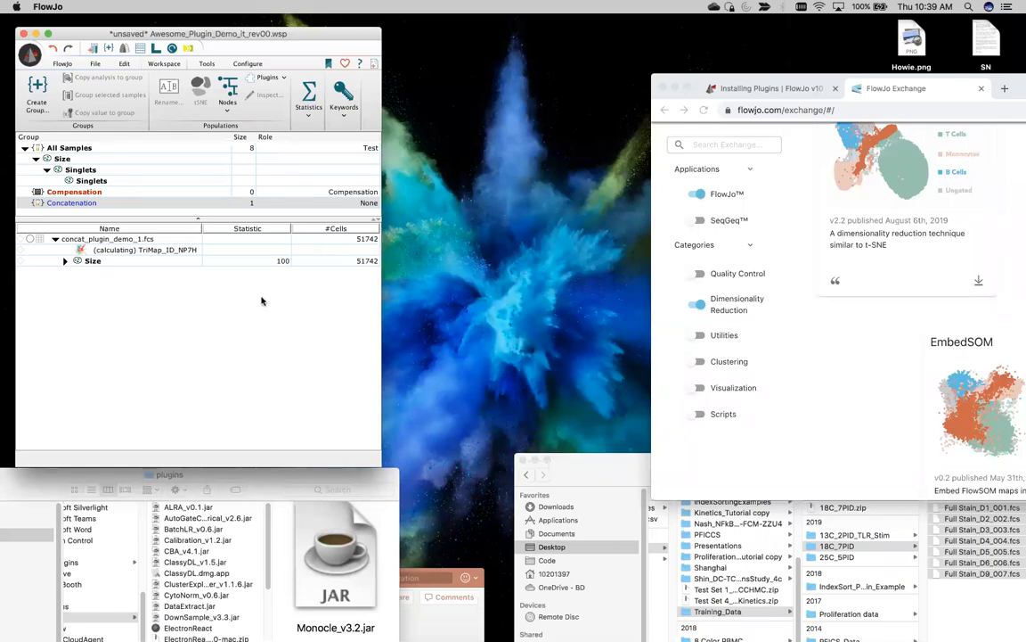
Step: Select concat_plugin_demo_1.fcs while its TriMap_ID_NP7H node is still calculating
click(90, 239)
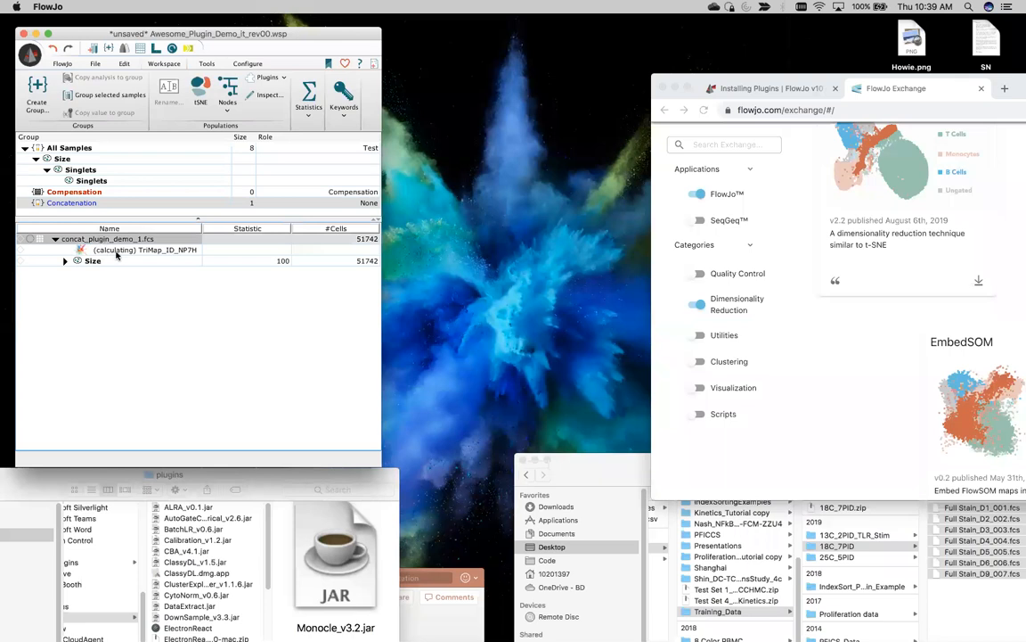
Step: In the PhenoGraph plugin, select the markers CD80 through CD4
click(266, 81)
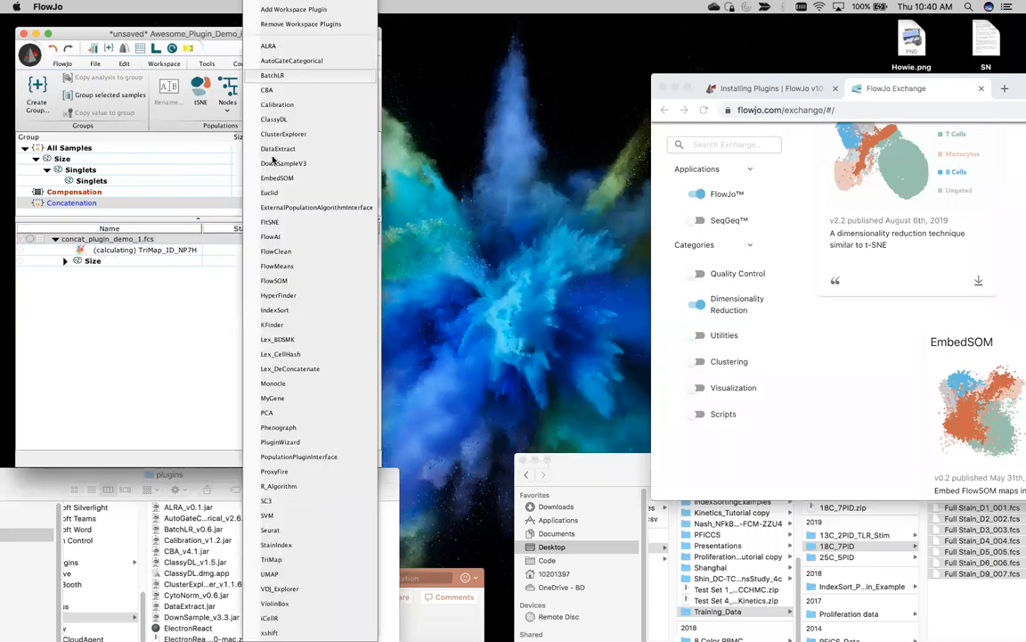
click(295, 429)
scroll(475, 299, down, 3)
scroll(475, 300, down, 7)
scroll(475, 299, up, 5)
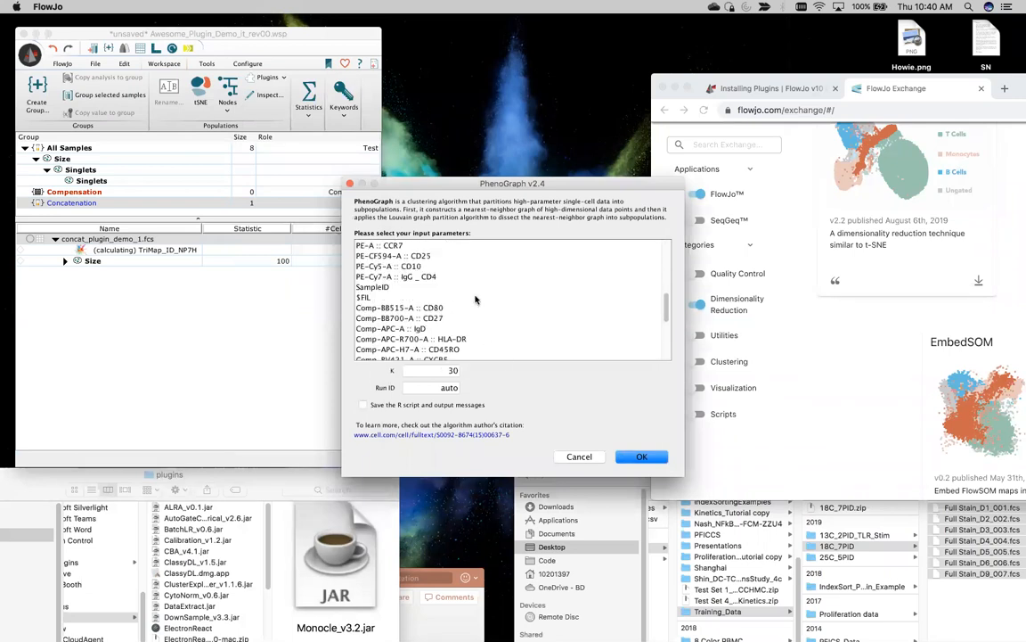
click(450, 308)
scroll(437, 325, down, 5)
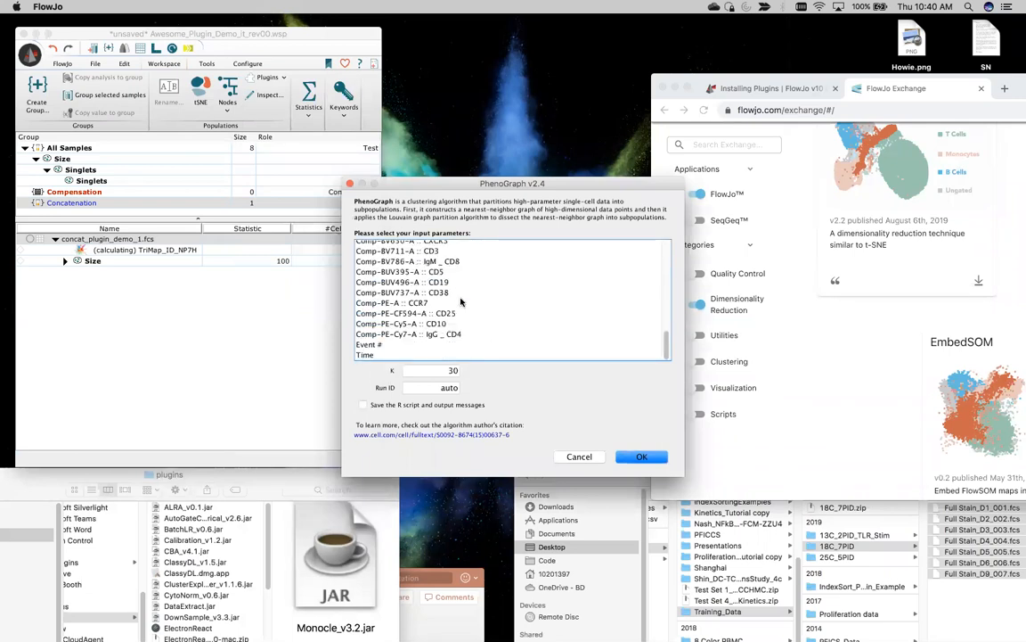
shift+click(433, 339)
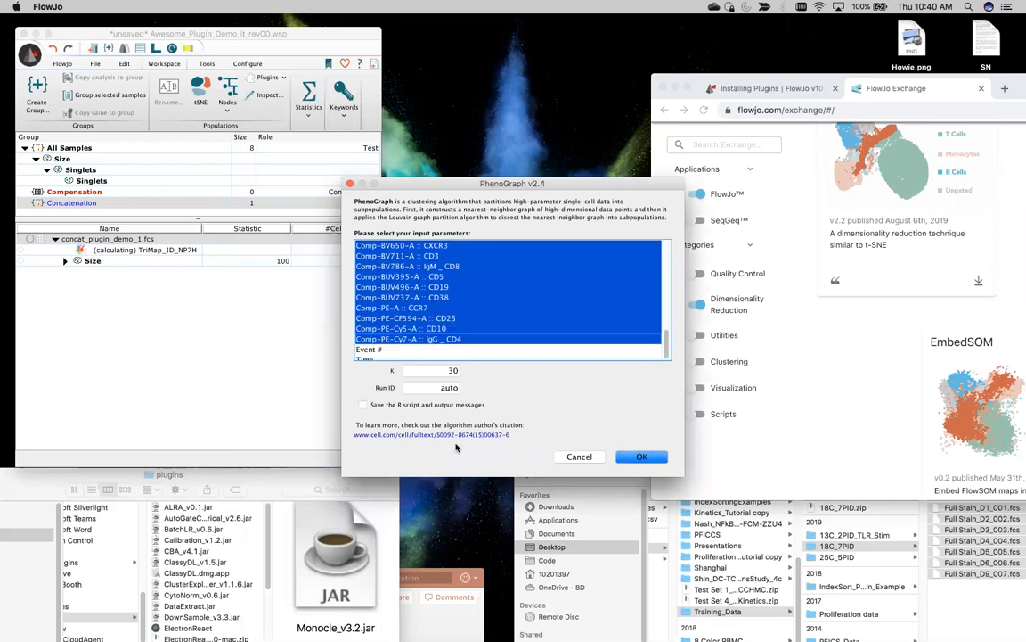
Step: Set K to 50, keep Run ID as auto, and start PhenoGraph clustering
key(Tab)
drag(428, 183, 513, 68)
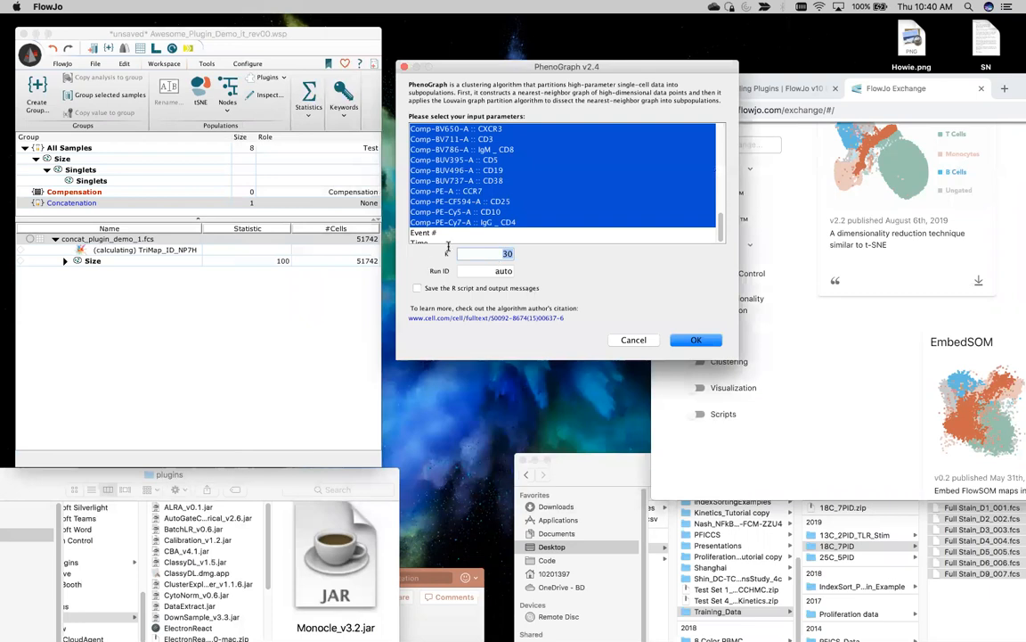
text(50)
scroll(470, 237, up, 1)
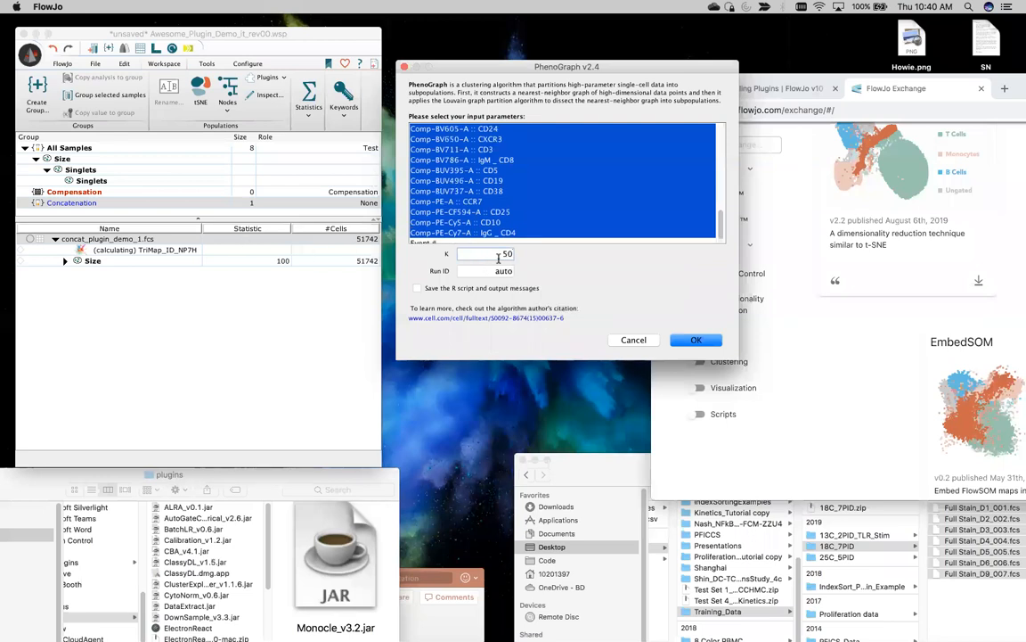
scroll(452, 196, down, 2)
double_click(492, 272)
click(496, 270)
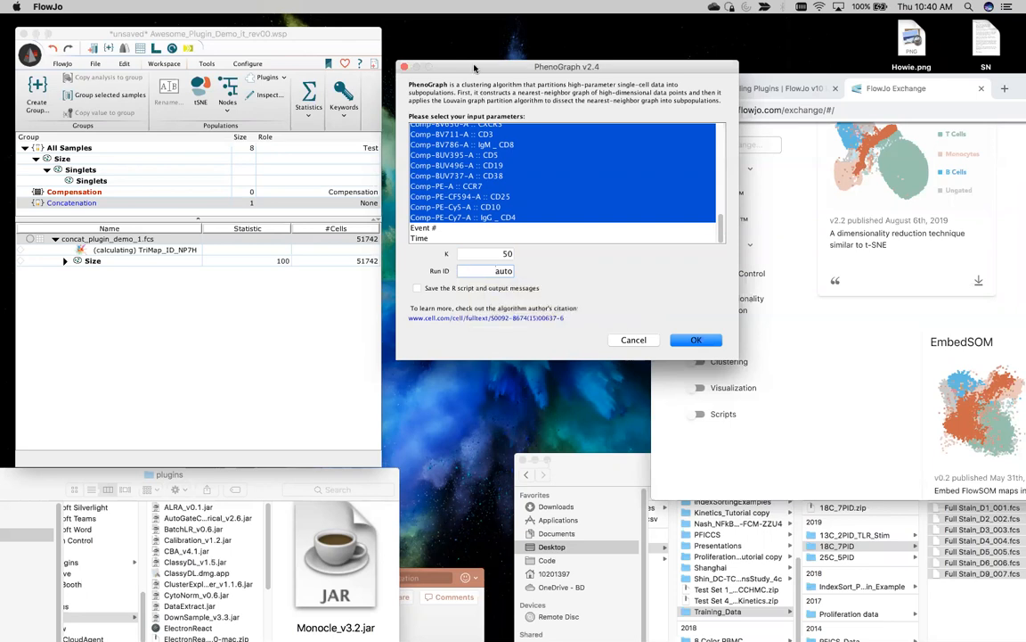
drag(471, 75, 458, 43)
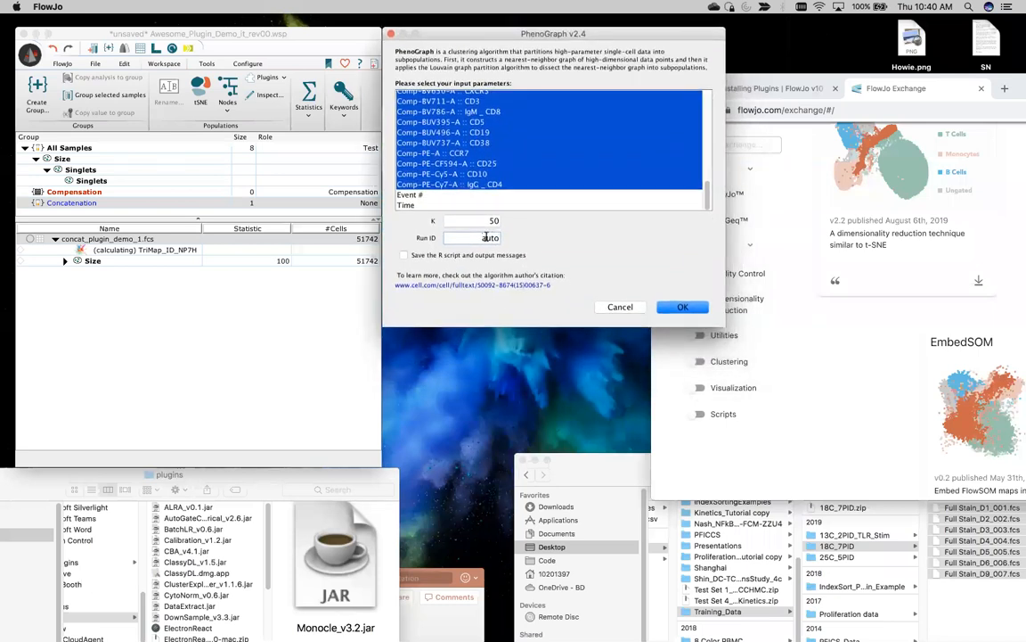
click(683, 307)
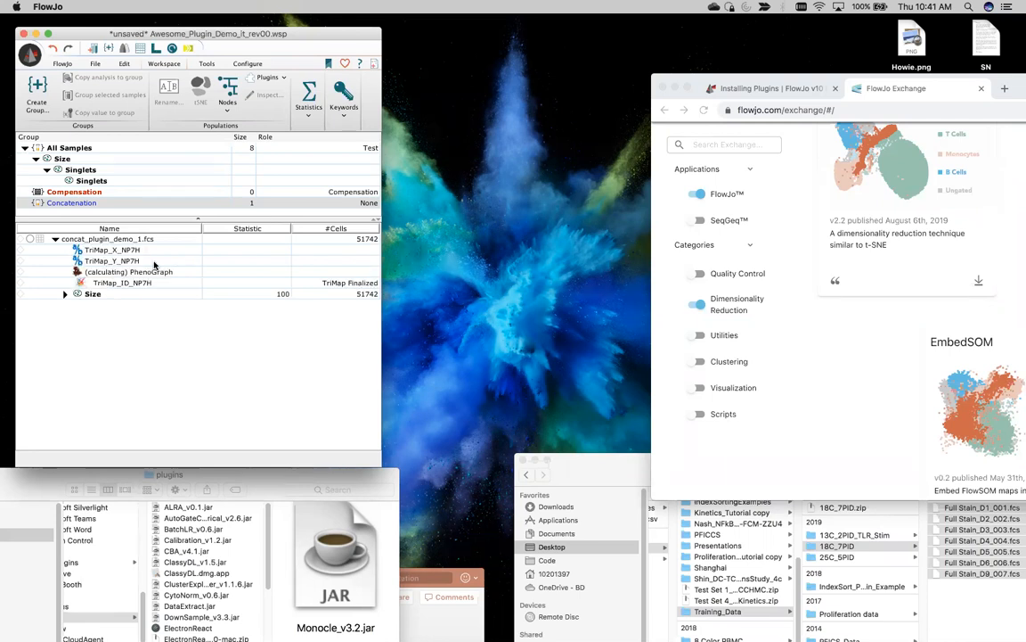
Step: Open concat_plugin_demo_1.fcs's TriMap_X_NP7H vs TriMap_Y_NP7H plot and move its window to the top-left
double_click(154, 264)
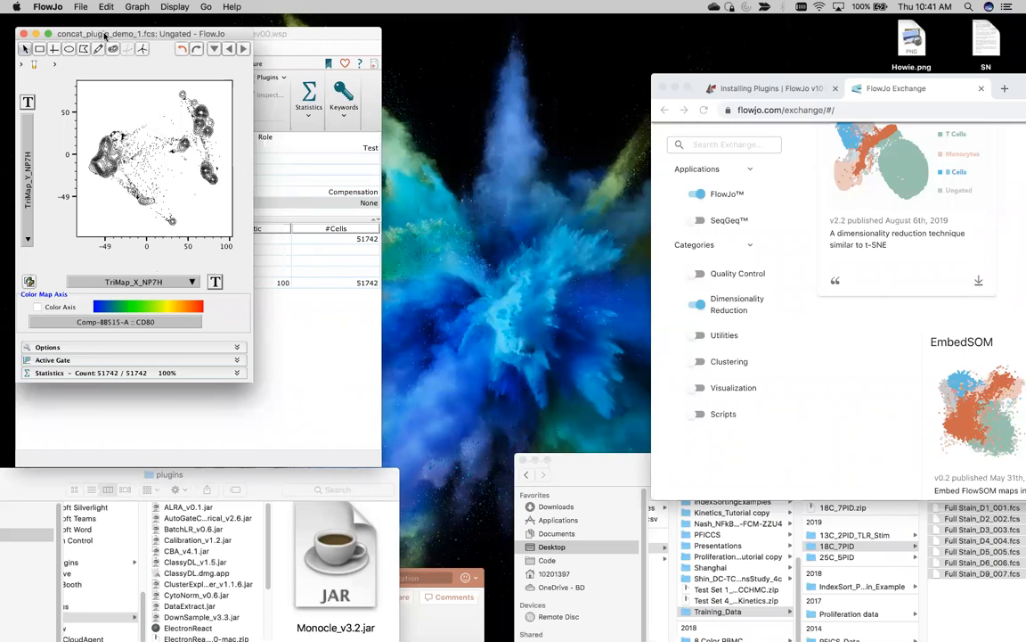
drag(94, 33, 380, 101)
drag(423, 59, 454, 29)
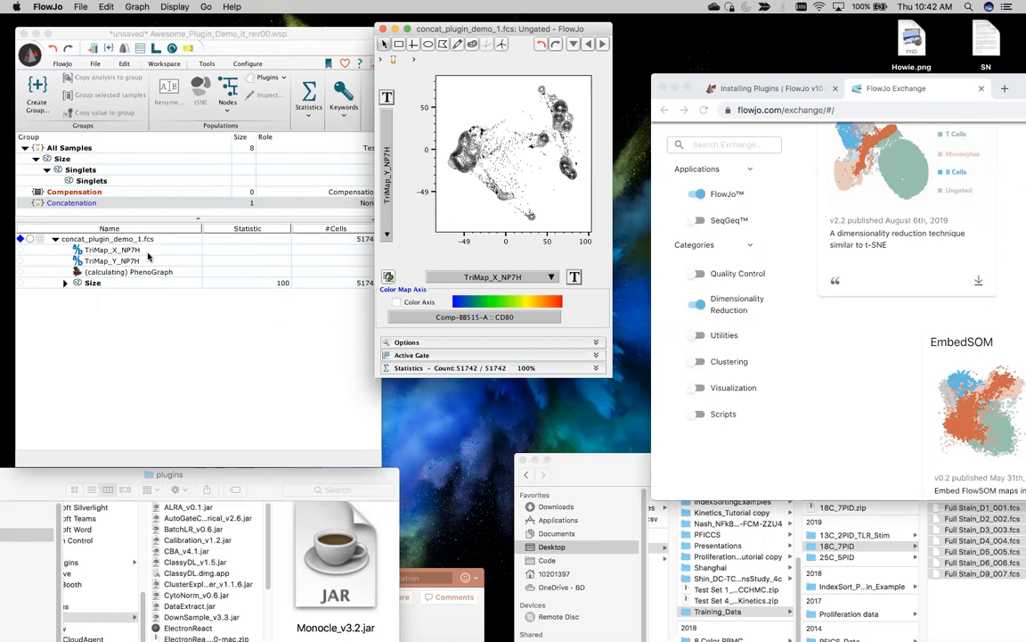
mouse_move(477, 27)
mouse_down()
mouse_move(478, 46)
mouse_move(486, 29)
mouse_up()
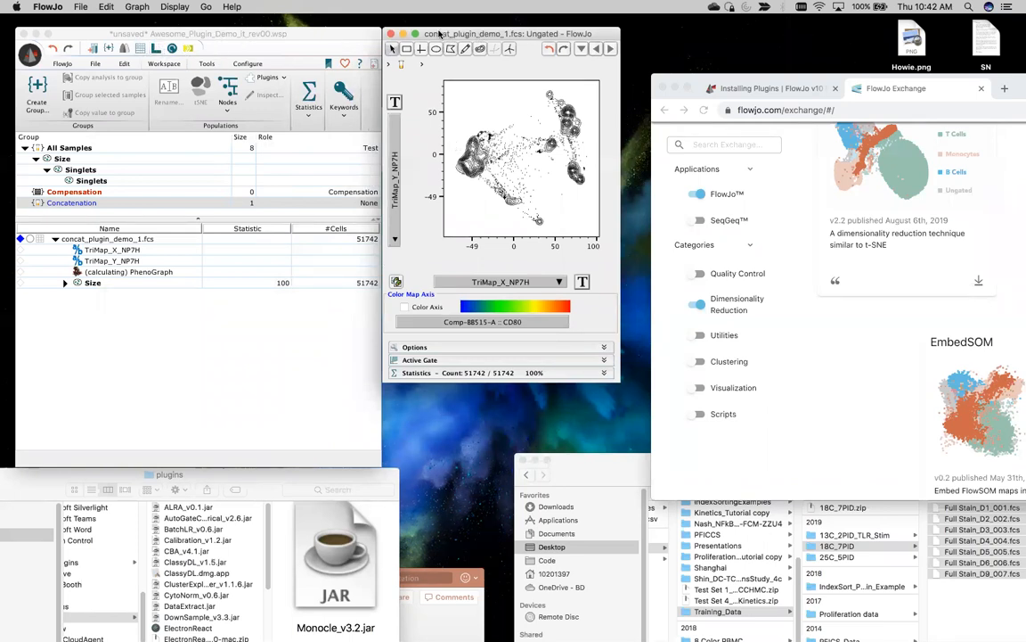
drag(428, 34, 183, 116)
drag(166, 48, 144, 22)
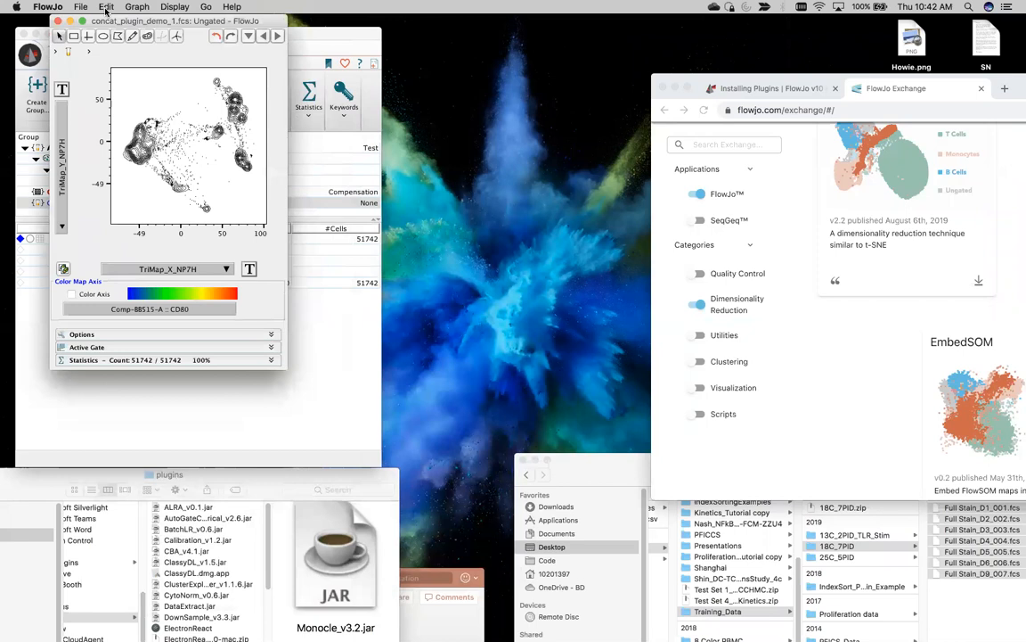
Step: Copy the TriMap contour plot to the layout with Cmd+L, then close the plot window
click(107, 7)
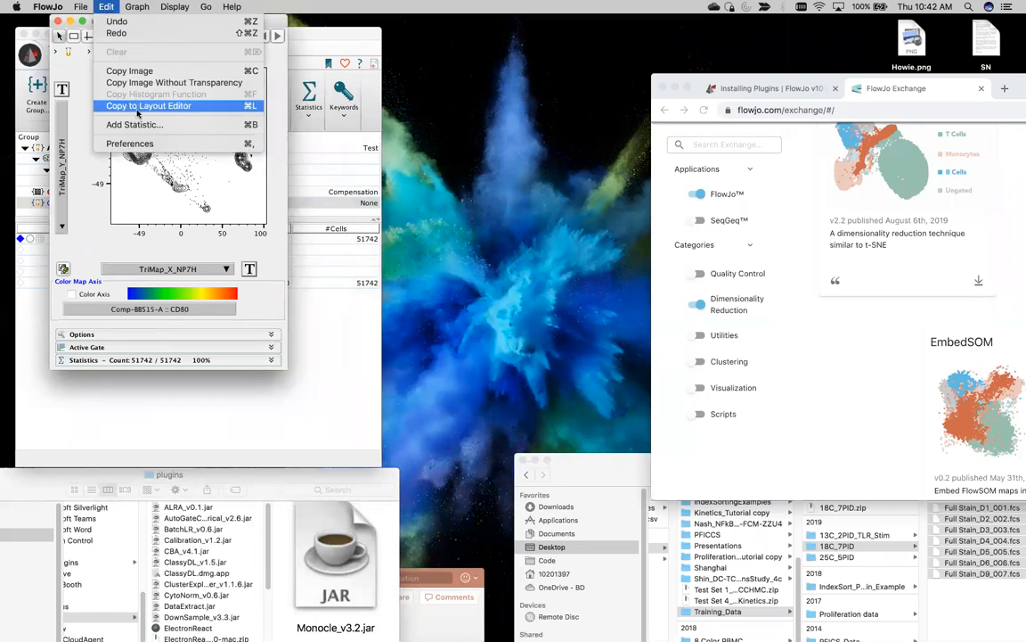
click(86, 217)
drag(138, 21, 482, 59)
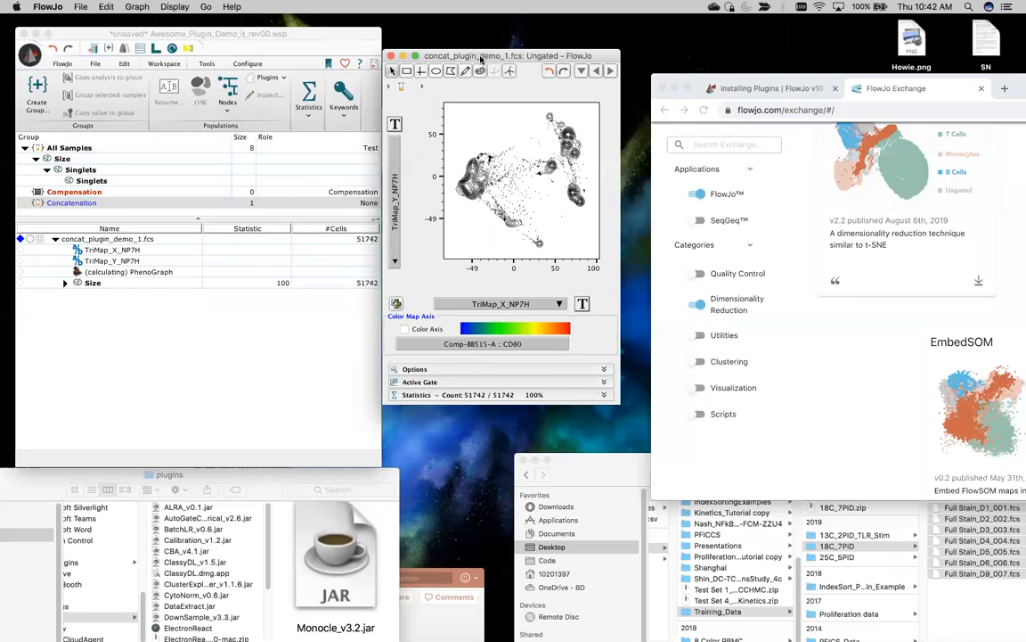
key(super+l)
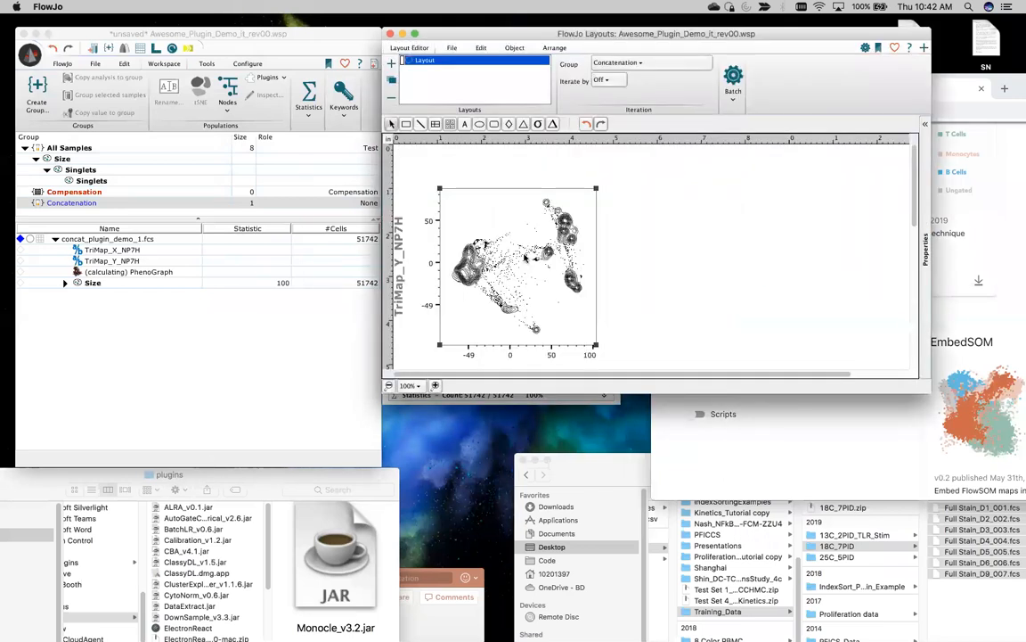
key(Delete)
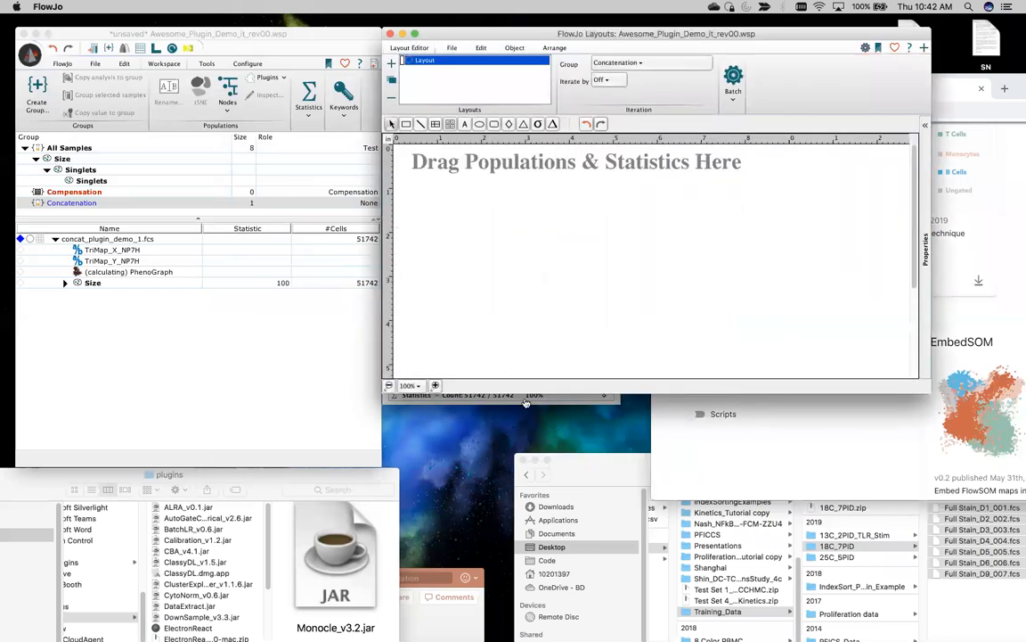
click(564, 399)
key(super+l)
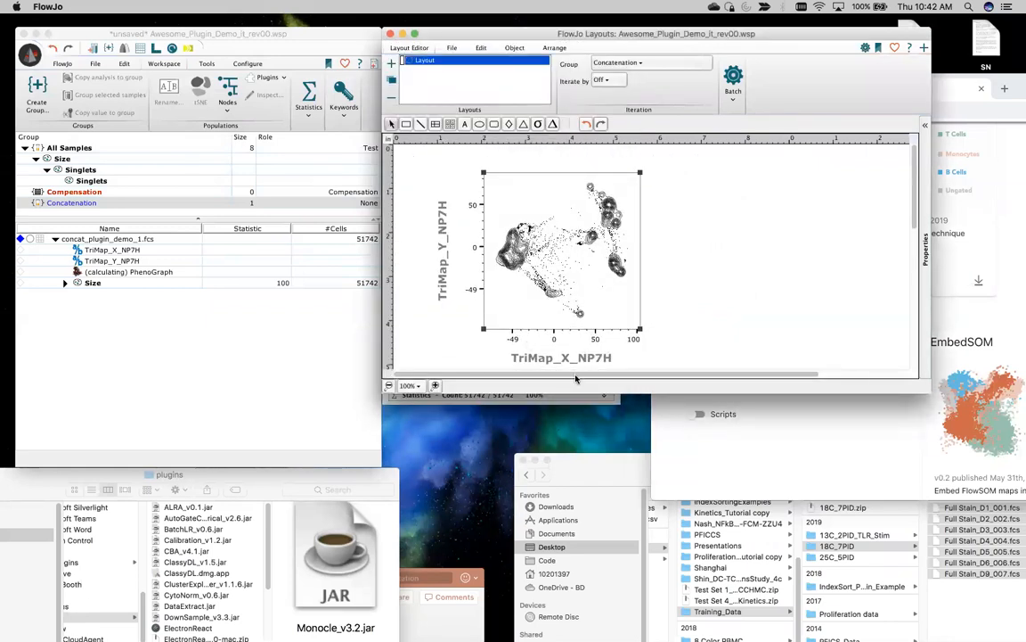
click(577, 402)
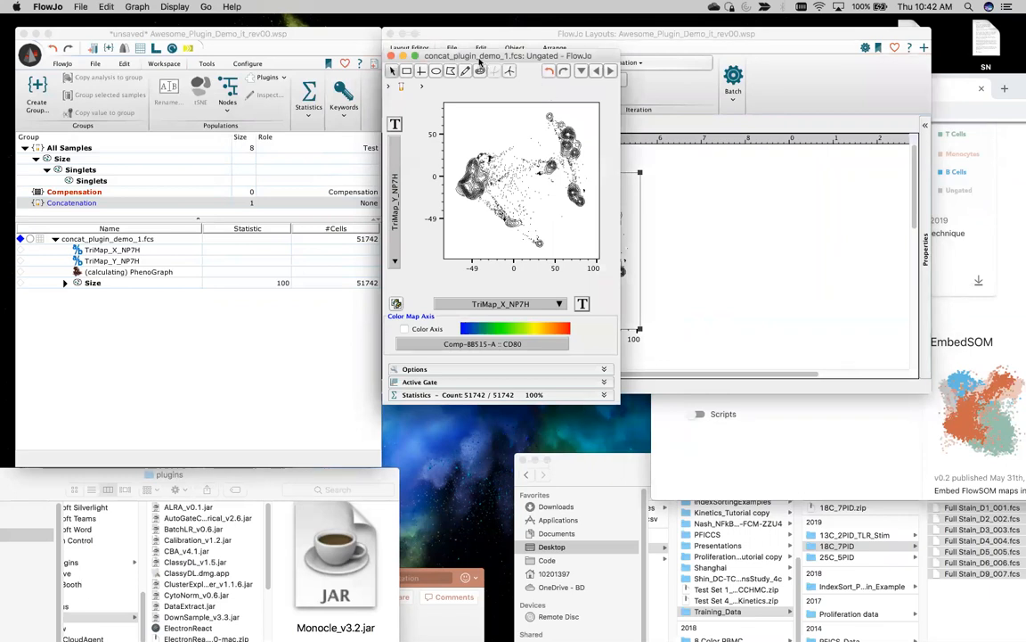
drag(465, 56, 281, 53)
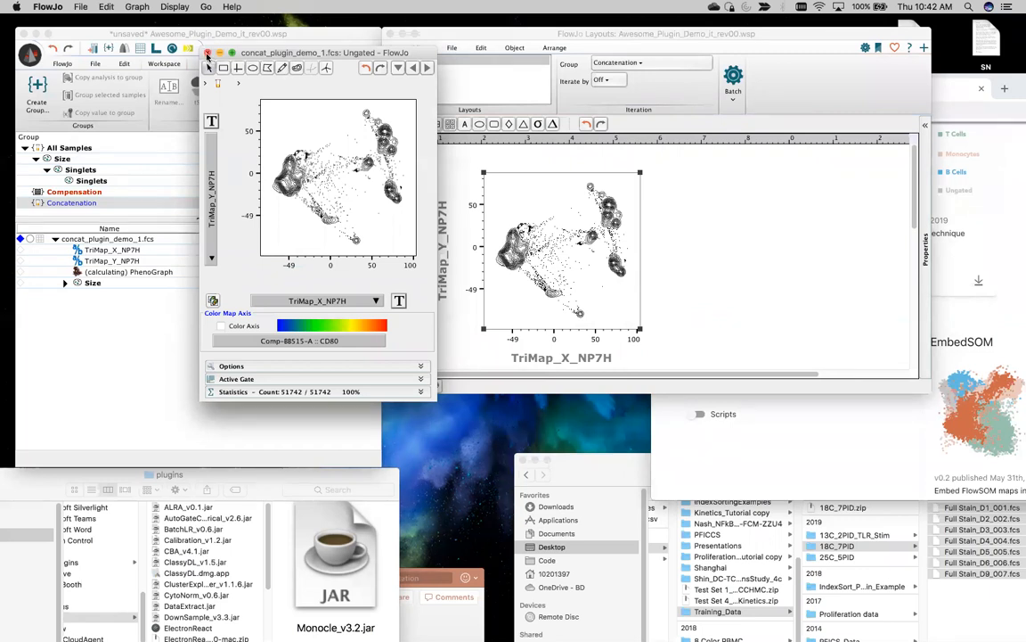
click(207, 55)
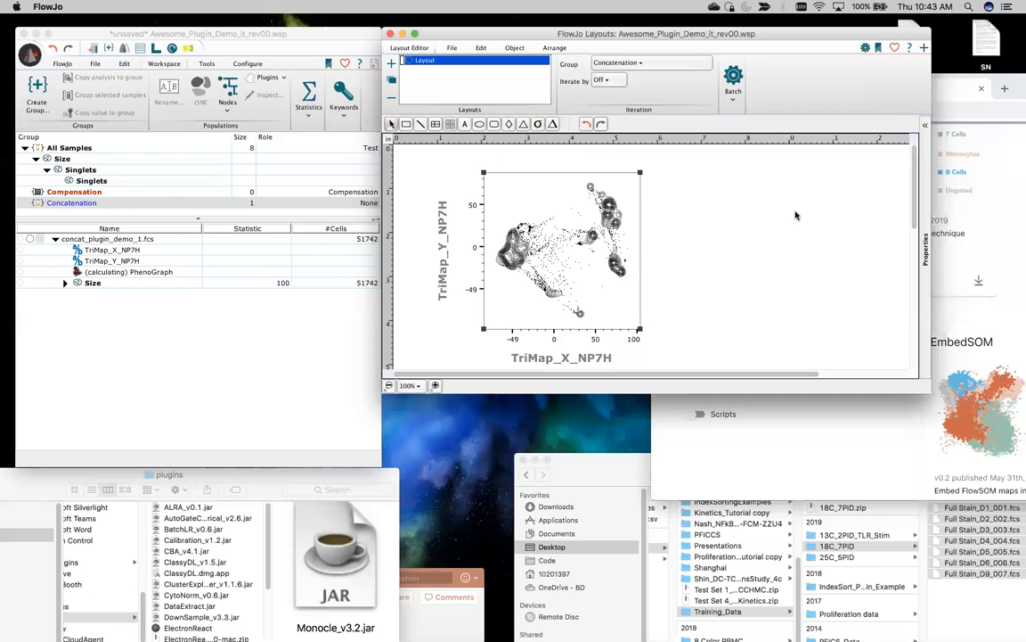
Step: After PhenoGraph finishes, open a Phenograph_1732 histogram of concat_plugin_demo_1.fcs
click(182, 272)
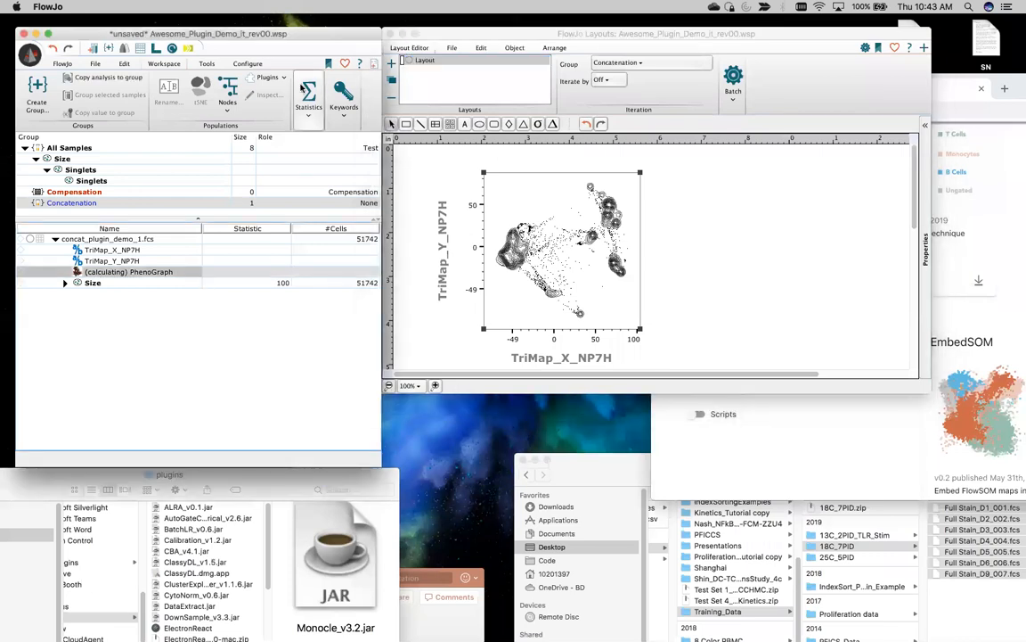
click(123, 237)
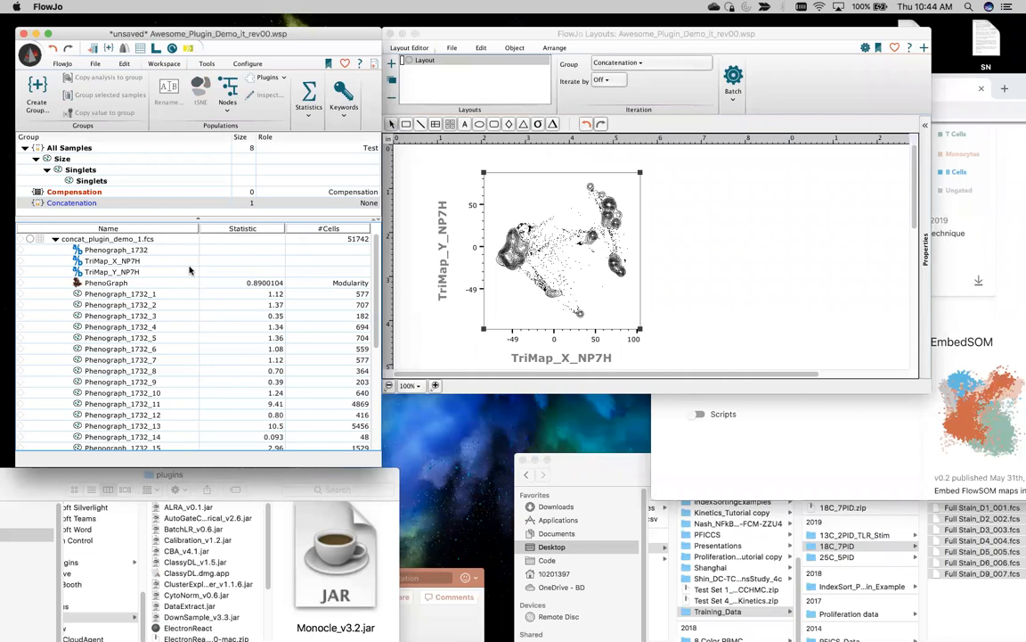
double_click(190, 270)
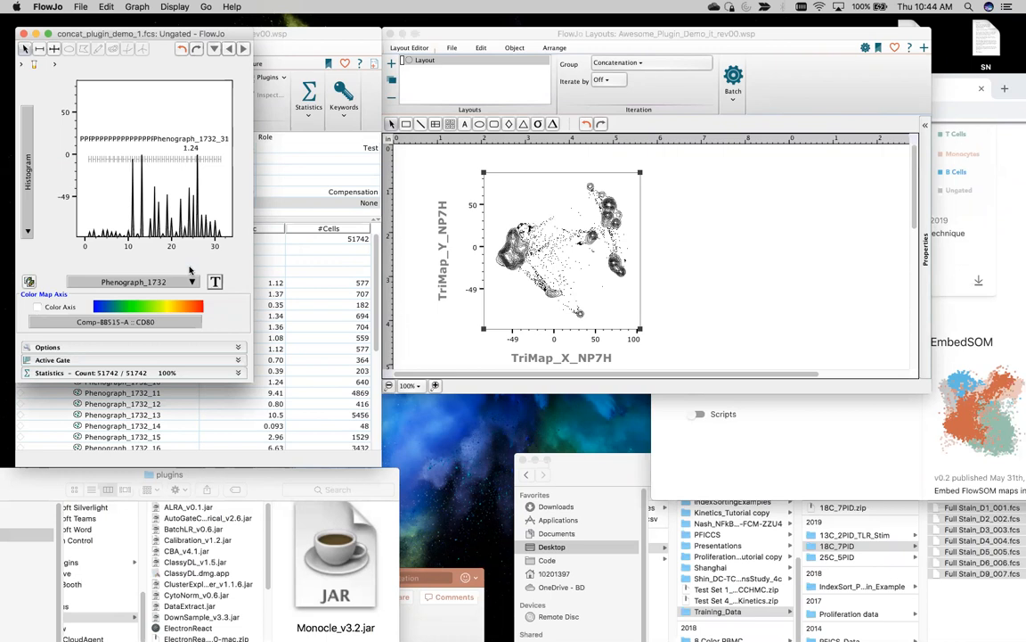
Step: Move the Layouts window left and drag a duplicate TriMap plot beside the original
click(202, 416)
scroll(196, 312, down, 5)
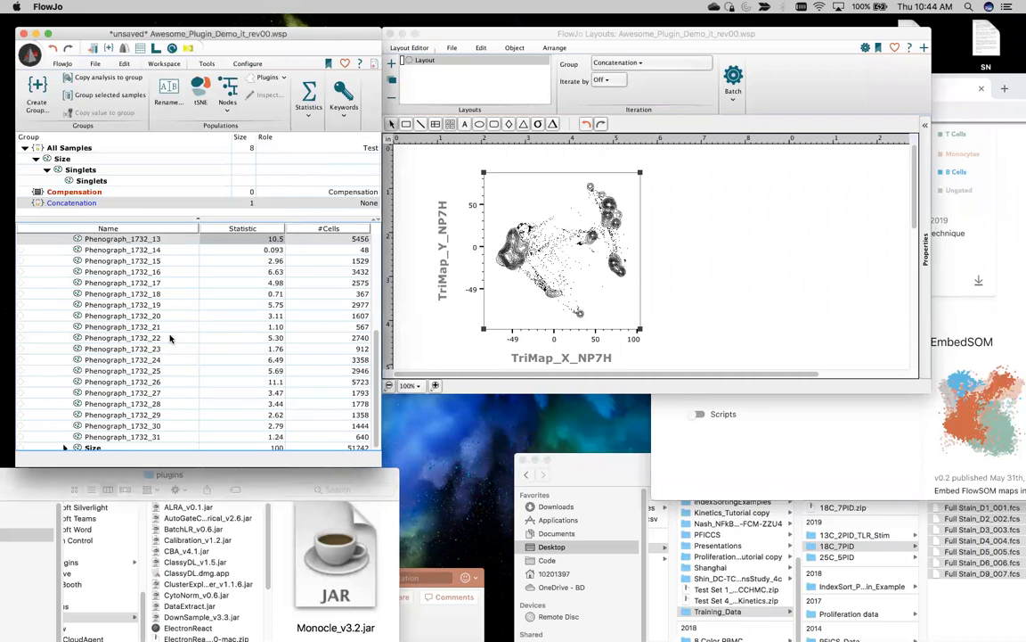
scroll(169, 338, up, 5)
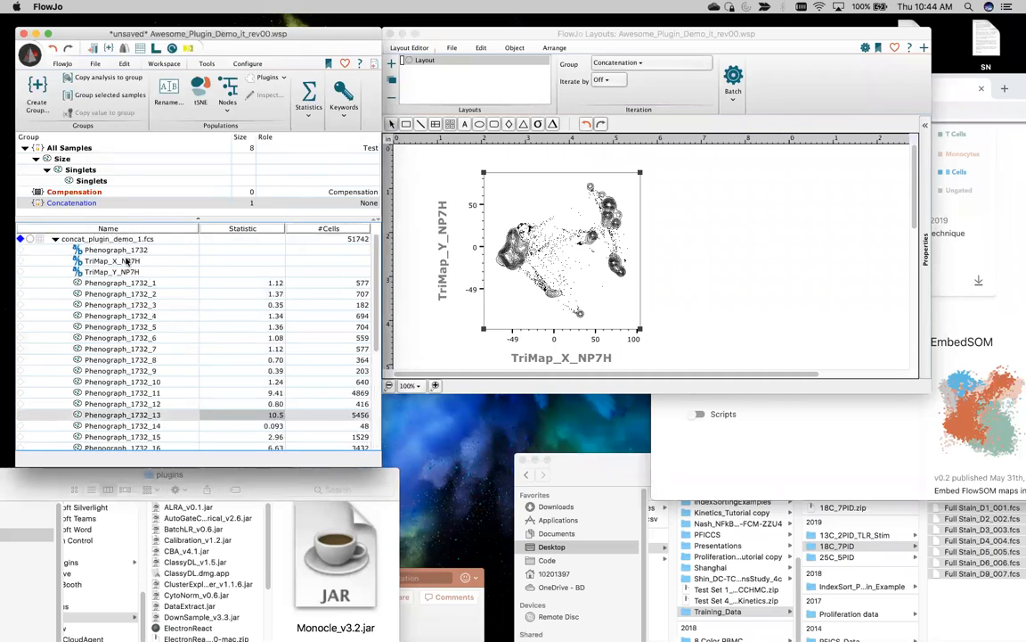
scroll(147, 303, down, 3)
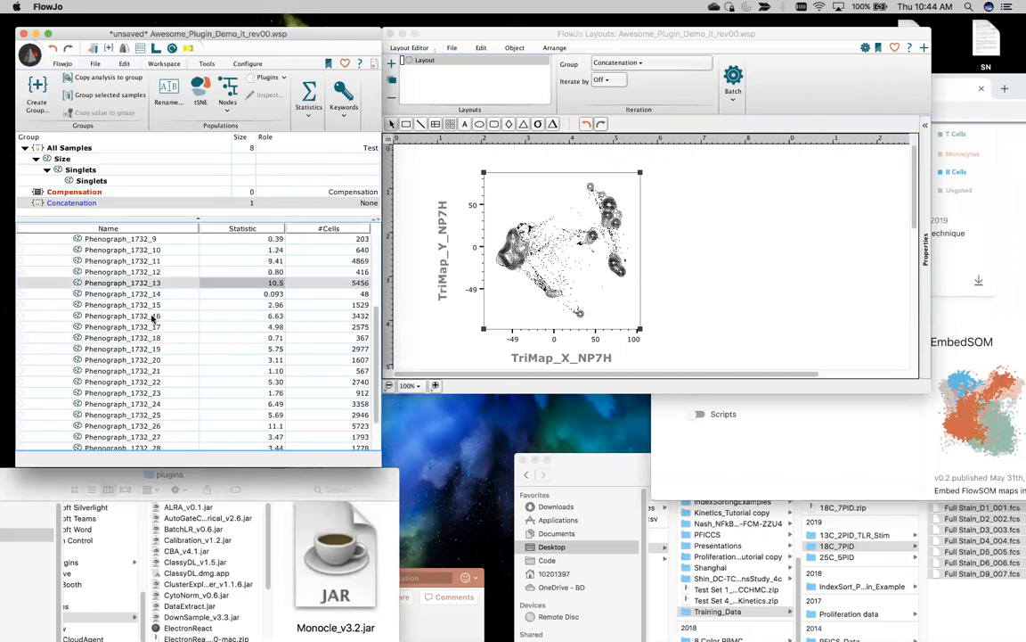
scroll(153, 318, down, 2)
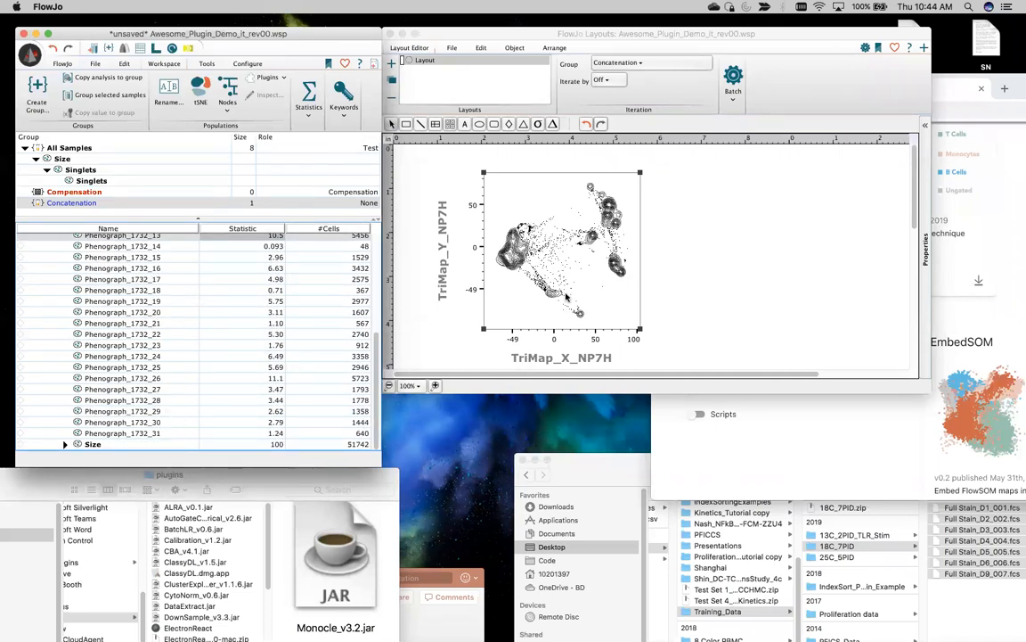
click(718, 281)
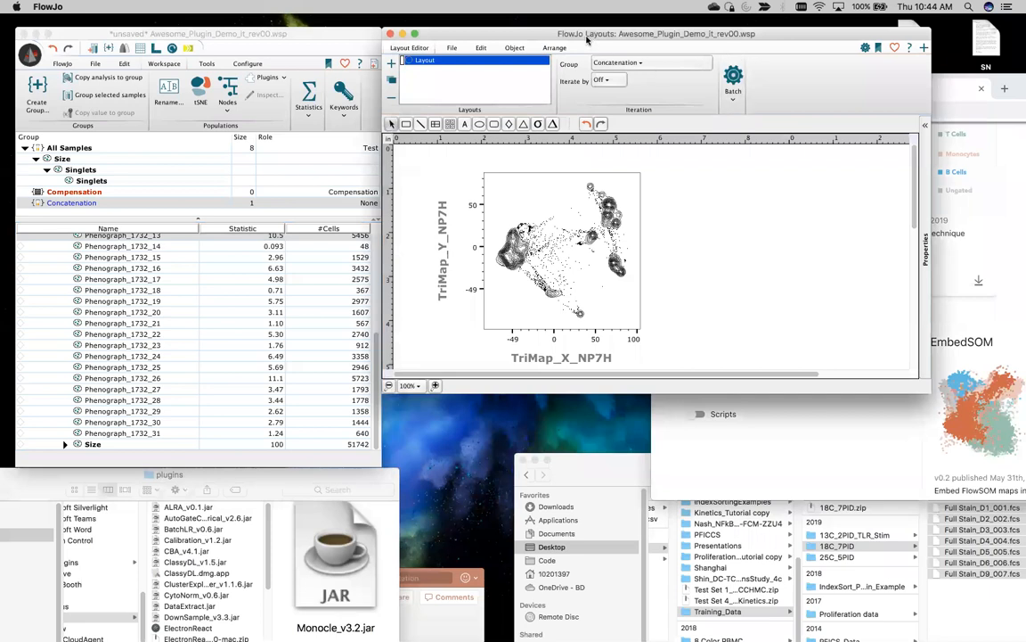
drag(587, 39, 403, 39)
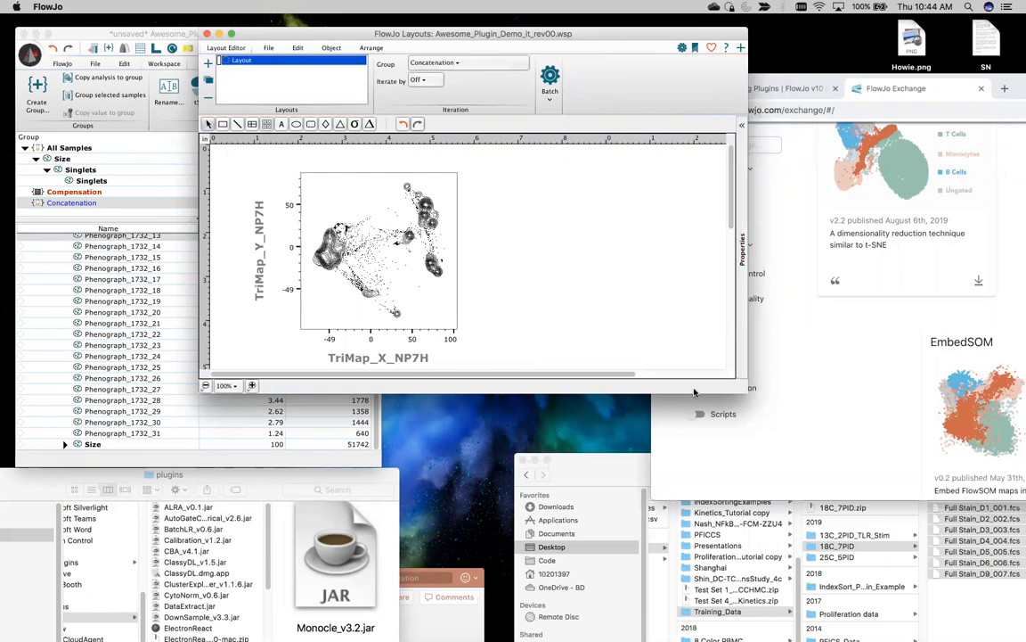
drag(351, 258, 634, 287)
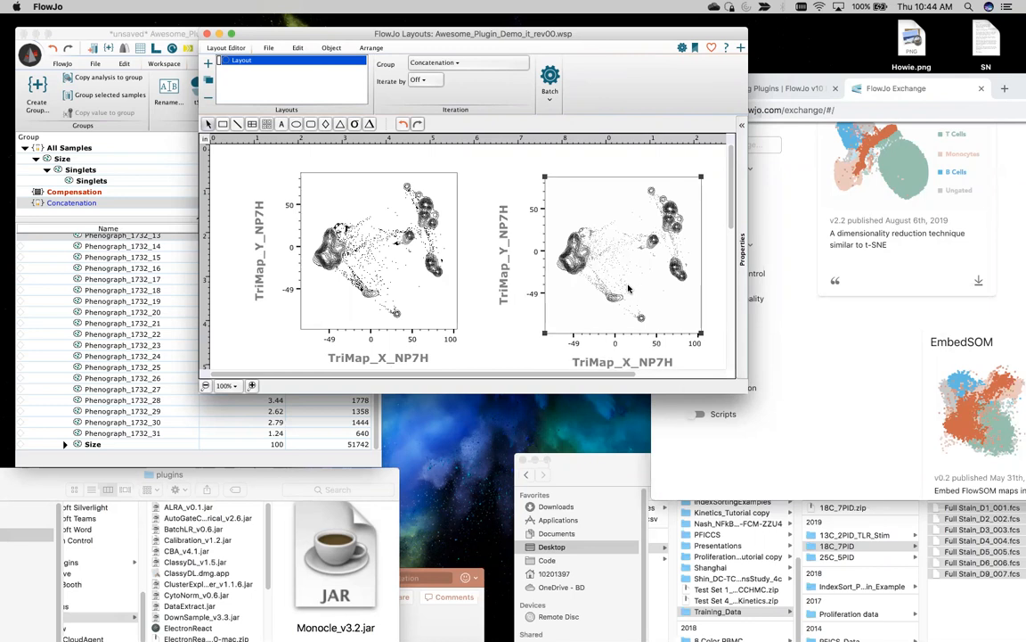
Step: Drag the Phenograph_1732 cluster populations from the workspace onto the right TriMap plot
click(150, 426)
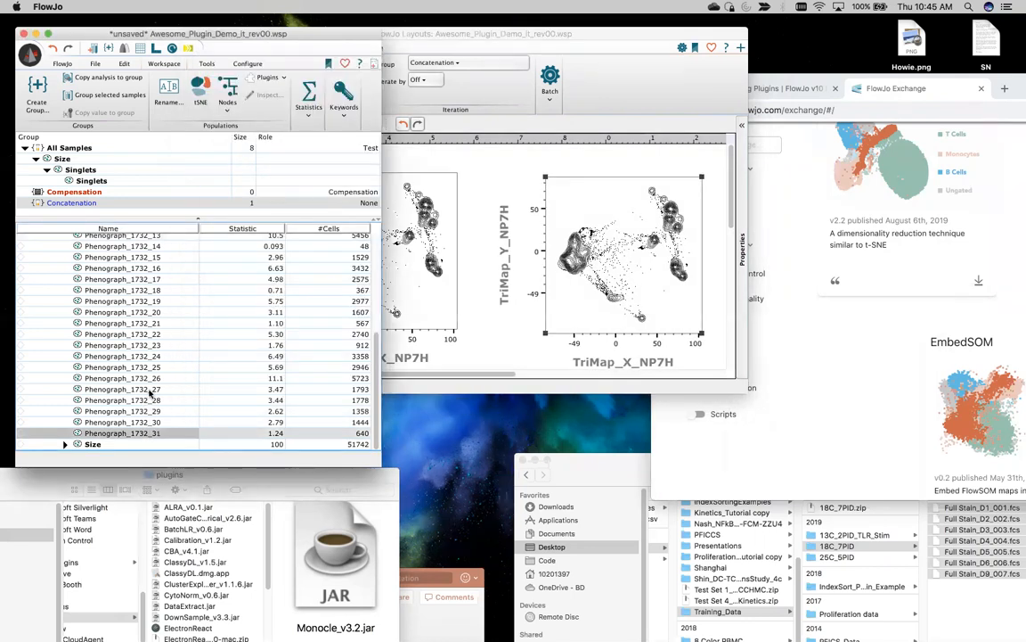
scroll(137, 356, up, 10)
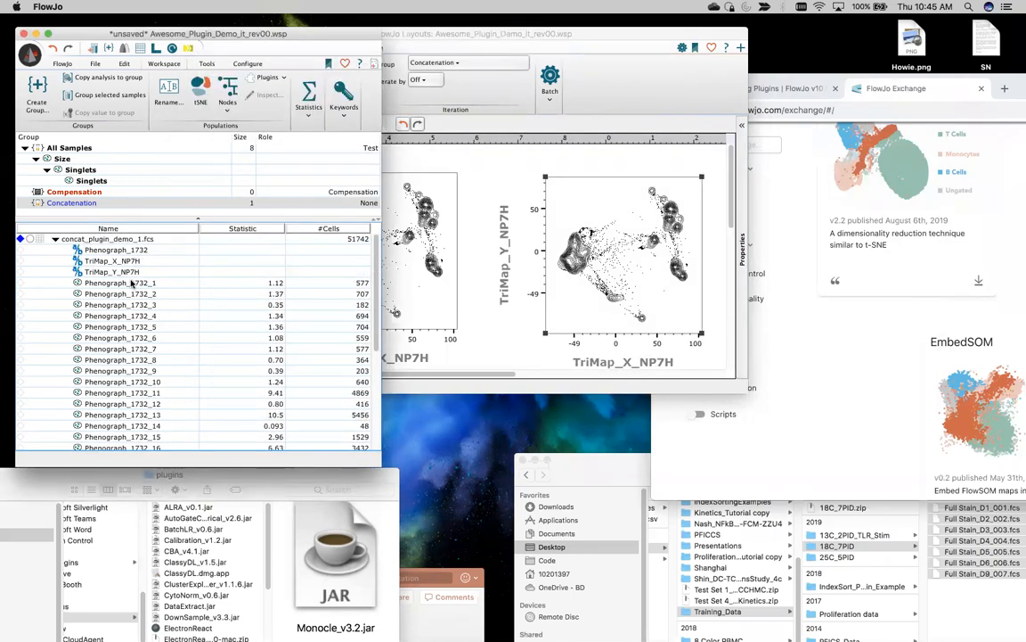
shift+click(132, 283)
drag(145, 317, 609, 258)
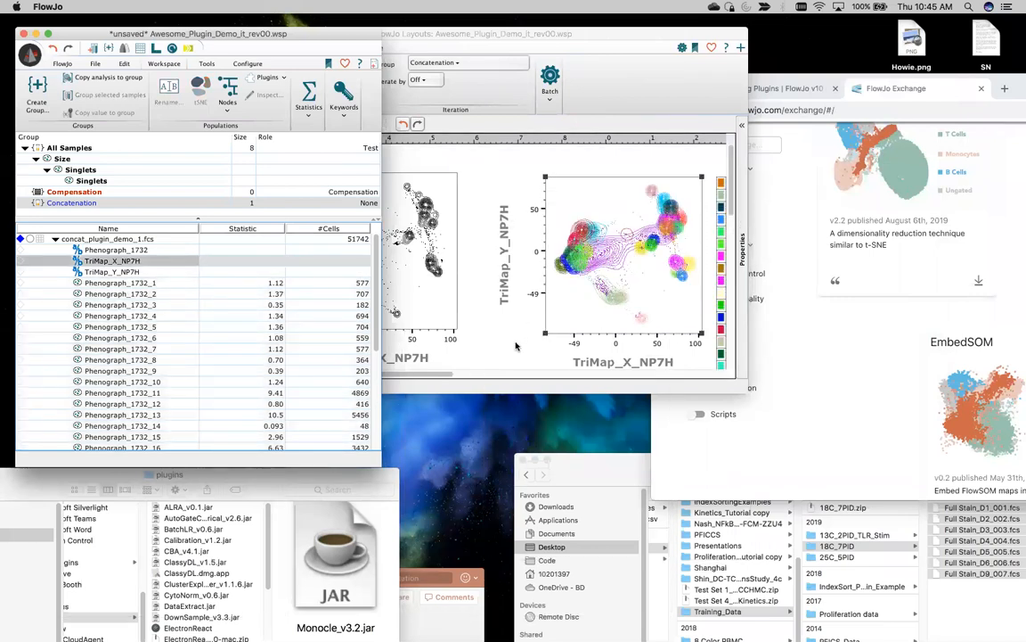
Step: Change the right TriMap plot's type to Dot Plot to show cluster colours with a legend
click(515, 346)
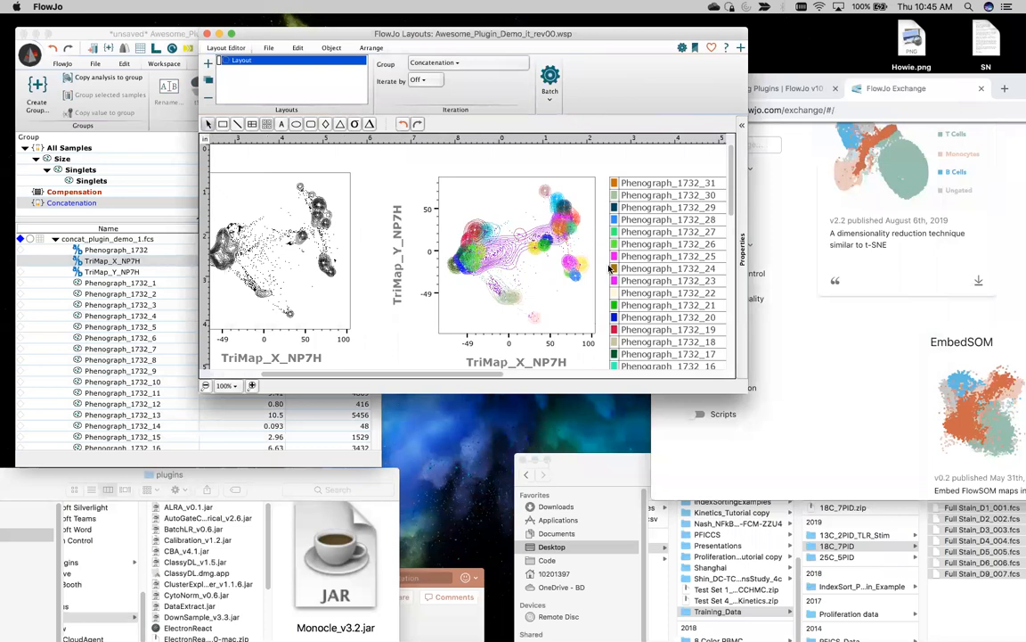
double_click(547, 276)
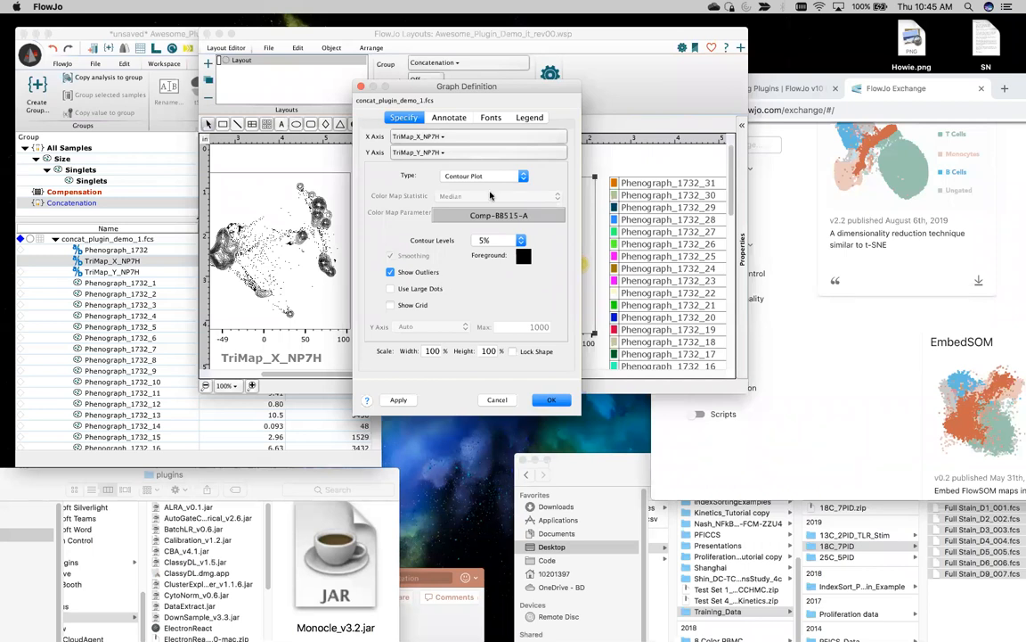
click(442, 176)
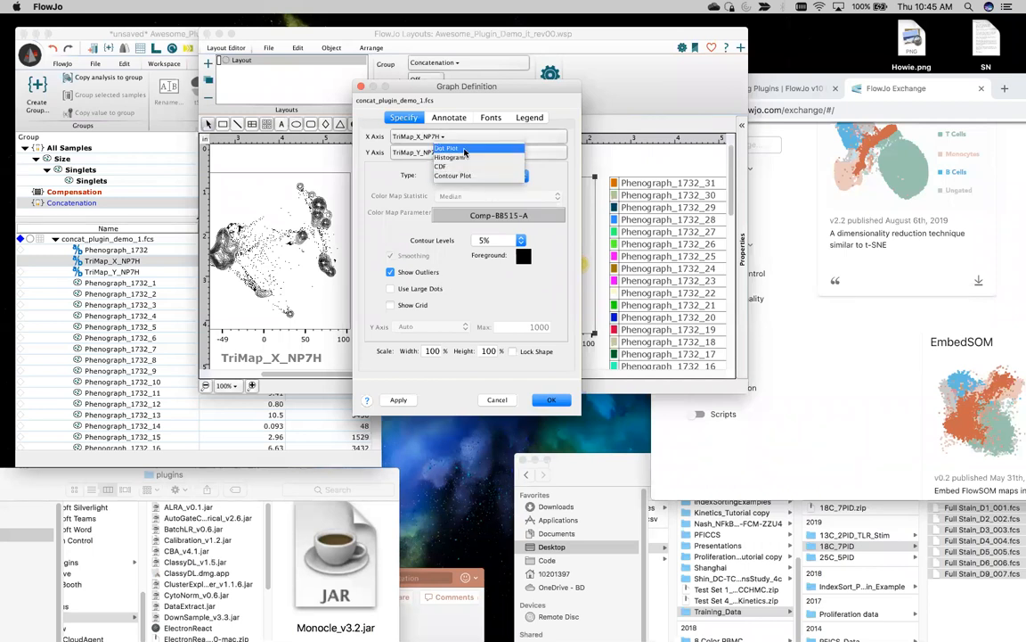
click(450, 148)
click(554, 400)
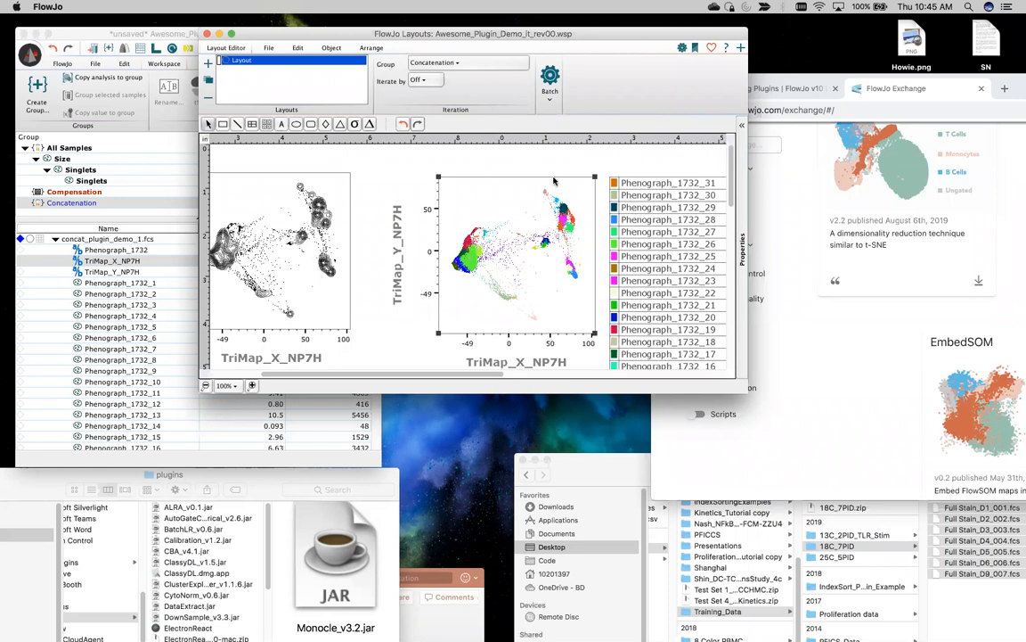
Step: Move the layout aside, select concat_plugin_demo_1.fcs and bring up the Plugins list
drag(314, 35, 487, 34)
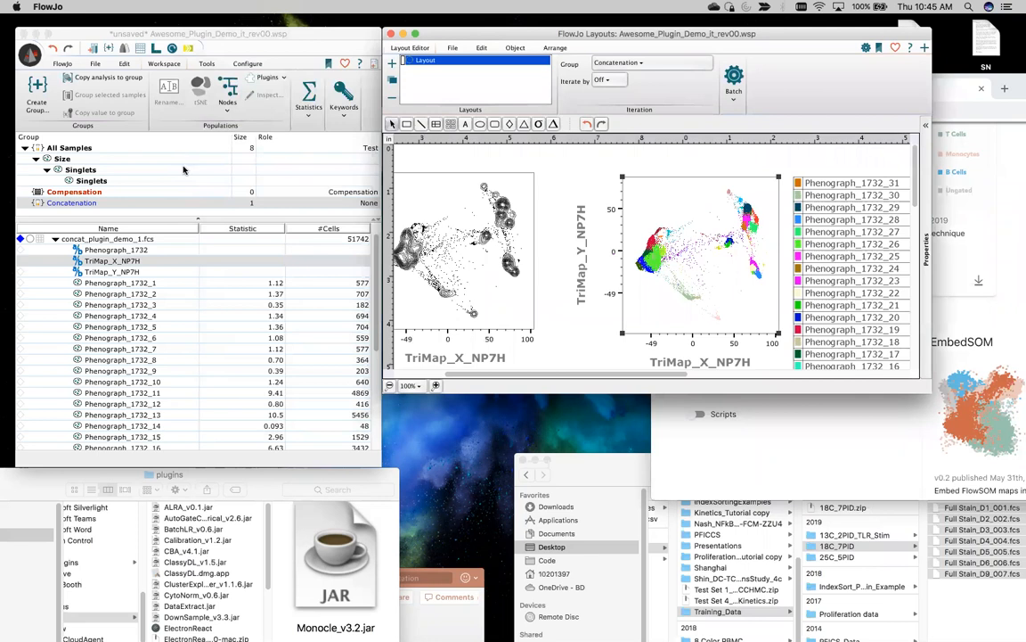
click(102, 240)
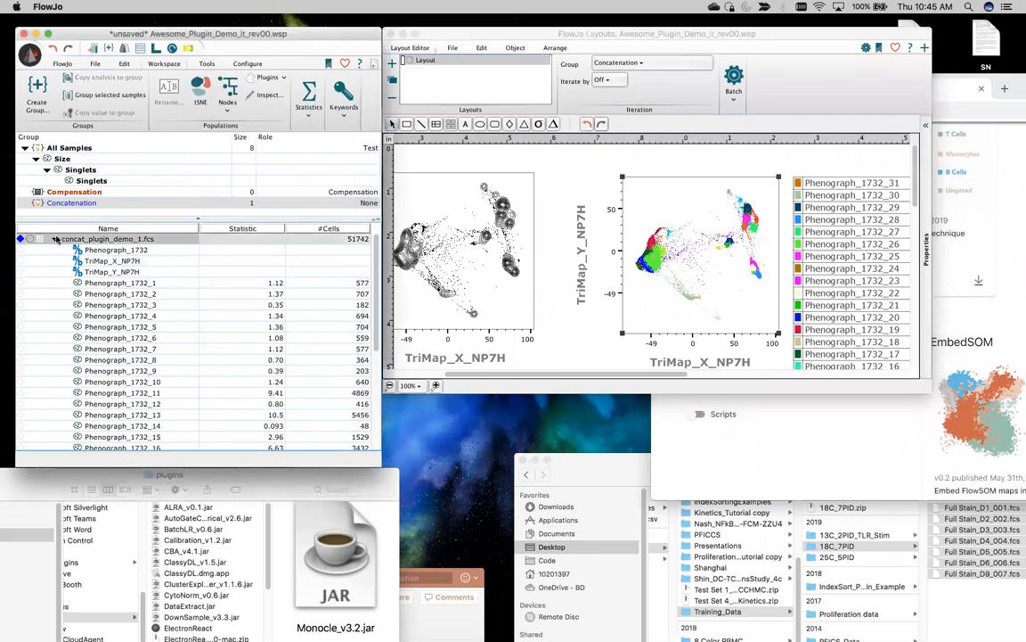
click(270, 78)
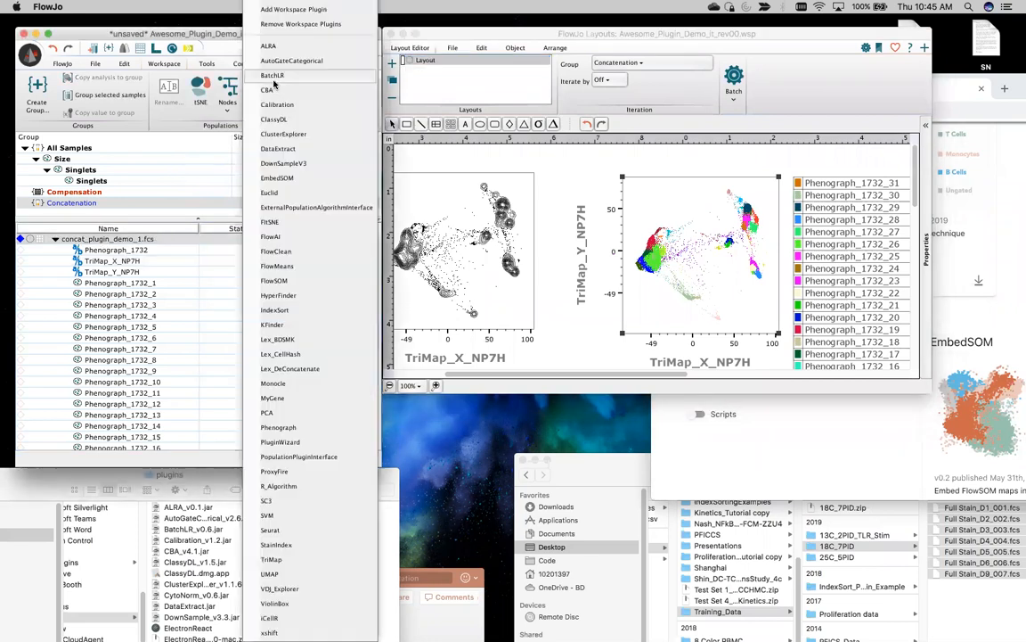
Step: Run ClusterExplorer with markers CD80 through IgM_CD8 plus CD19 and IgG_CD4, excluding CXCR3 and CD45RO
click(279, 138)
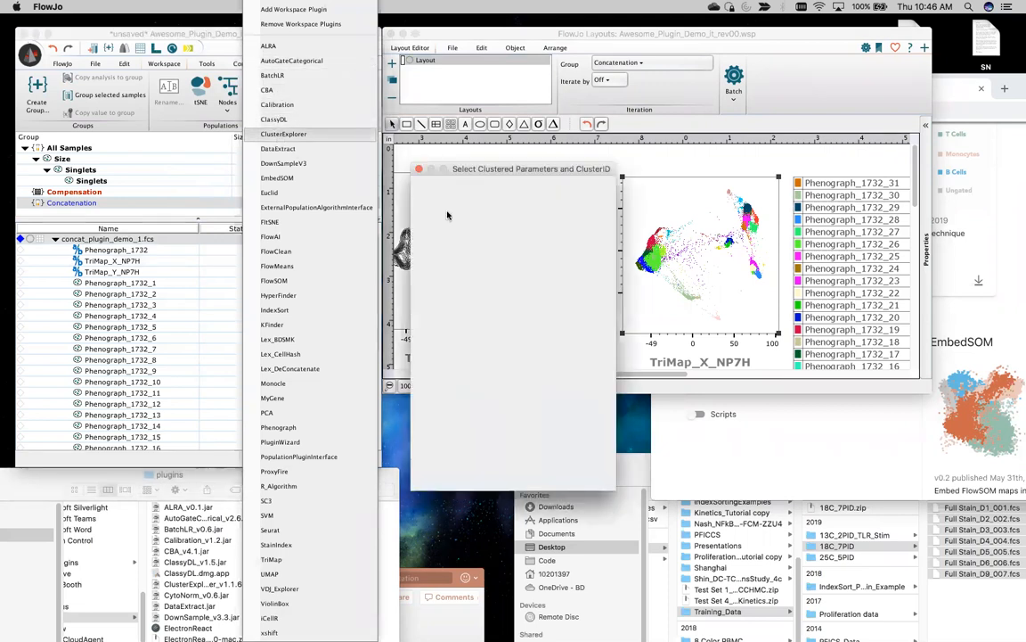
drag(437, 149, 257, 69)
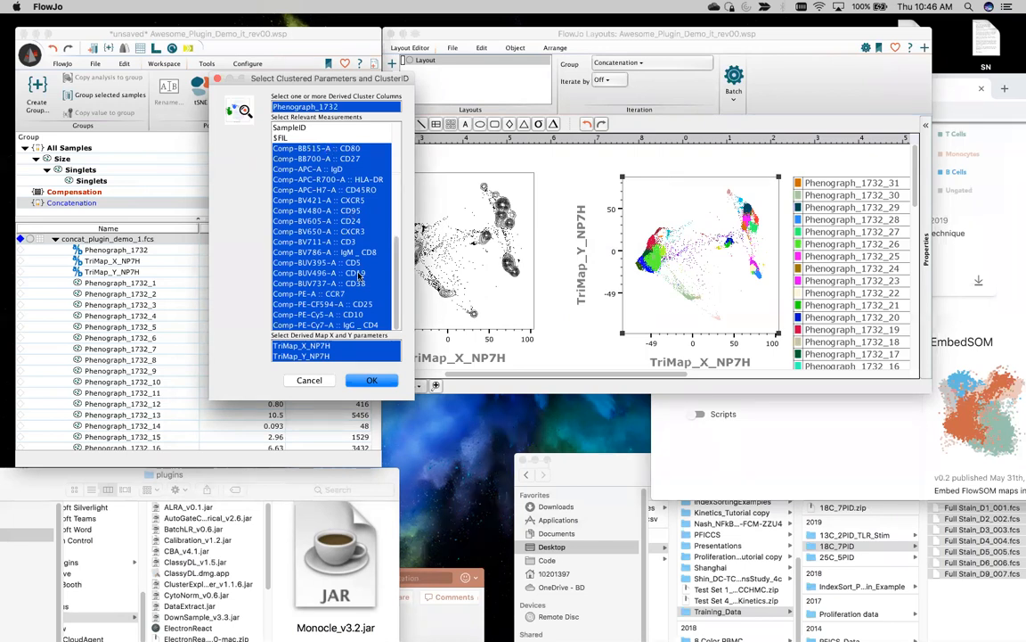
click(299, 147)
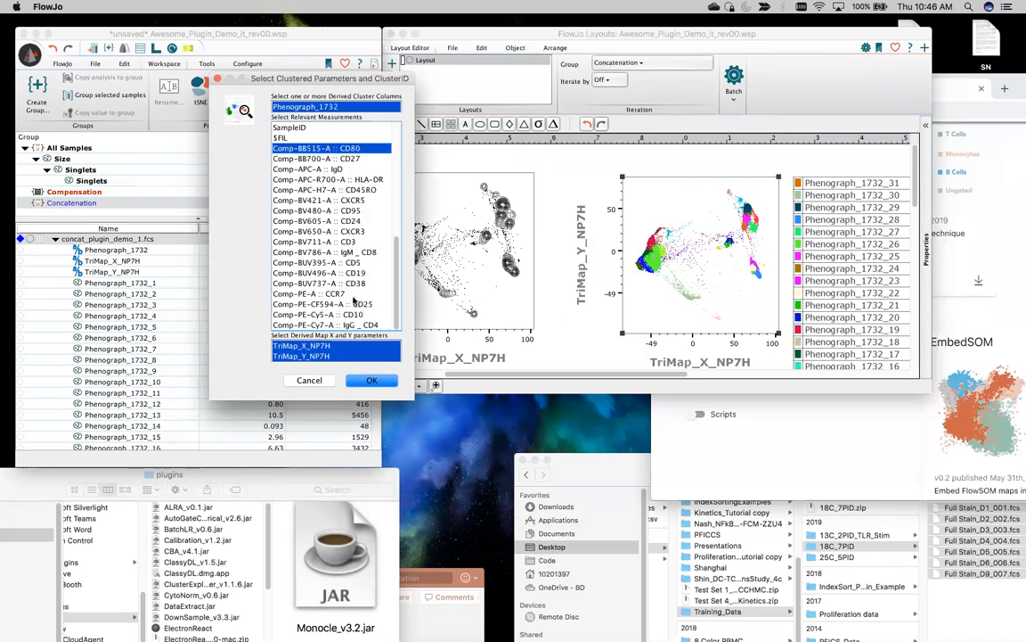
shift+click(343, 253)
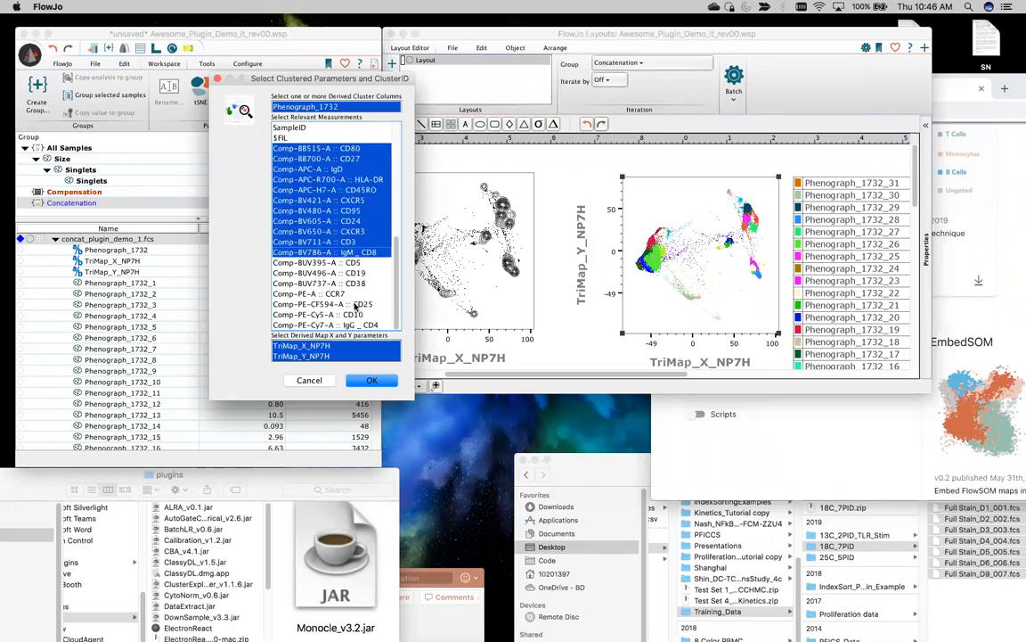
super+click(361, 326)
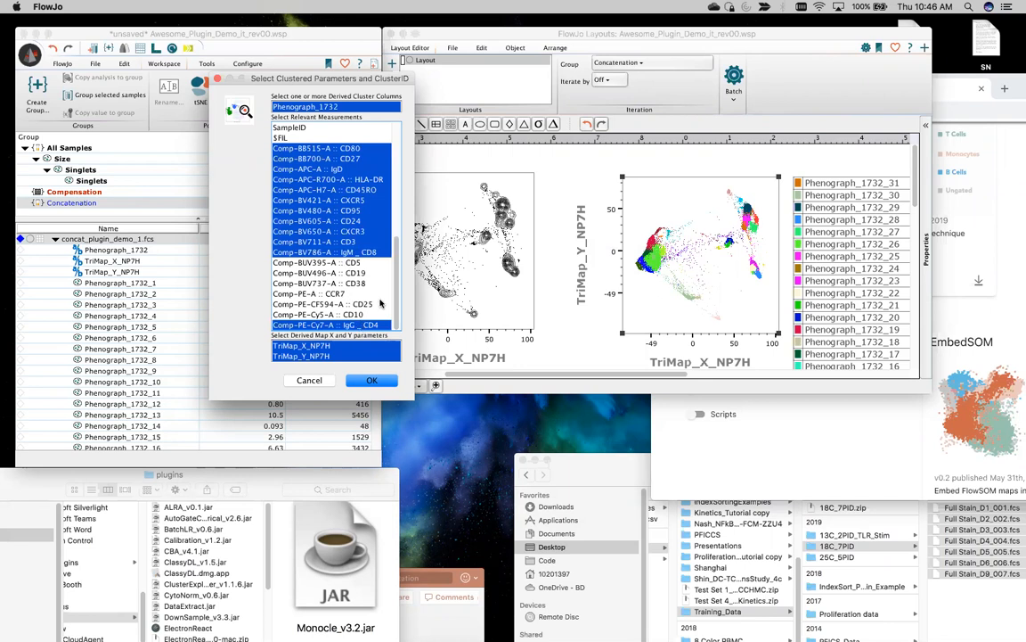
super+click(361, 273)
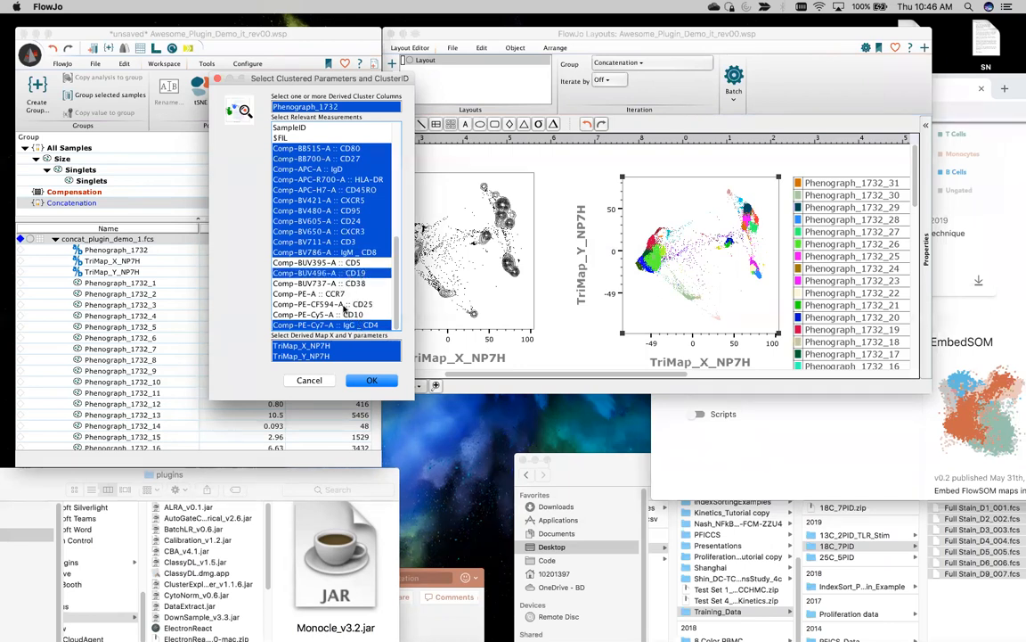
super+click(339, 234)
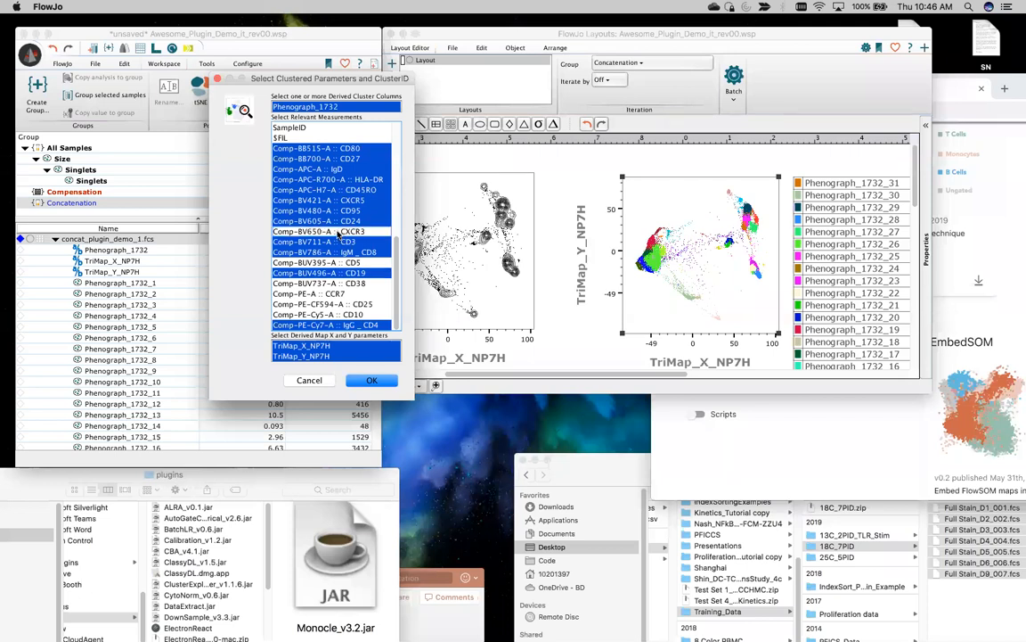
super+click(341, 190)
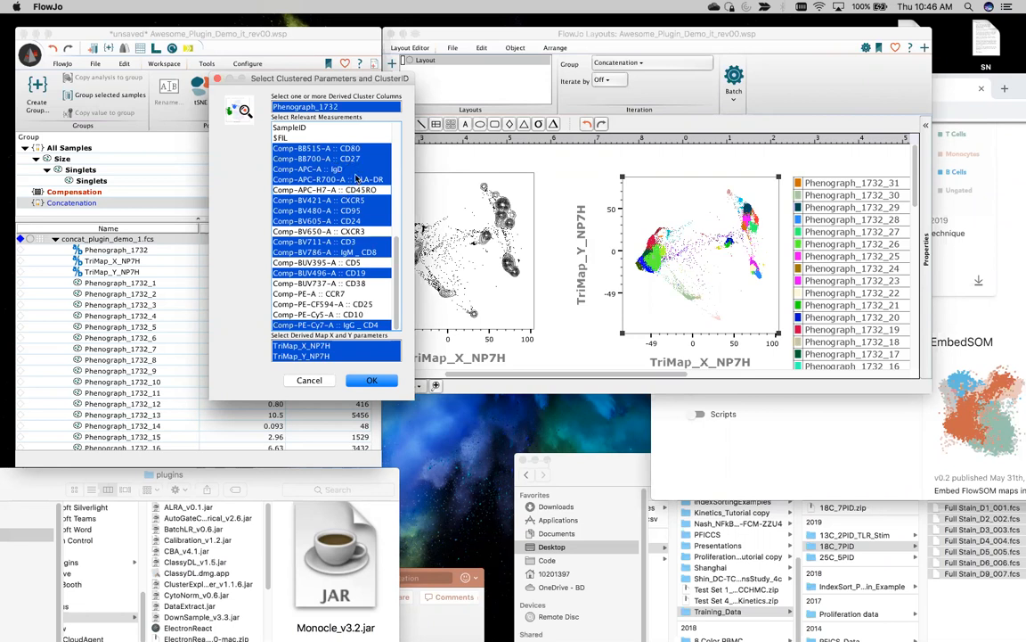
click(370, 381)
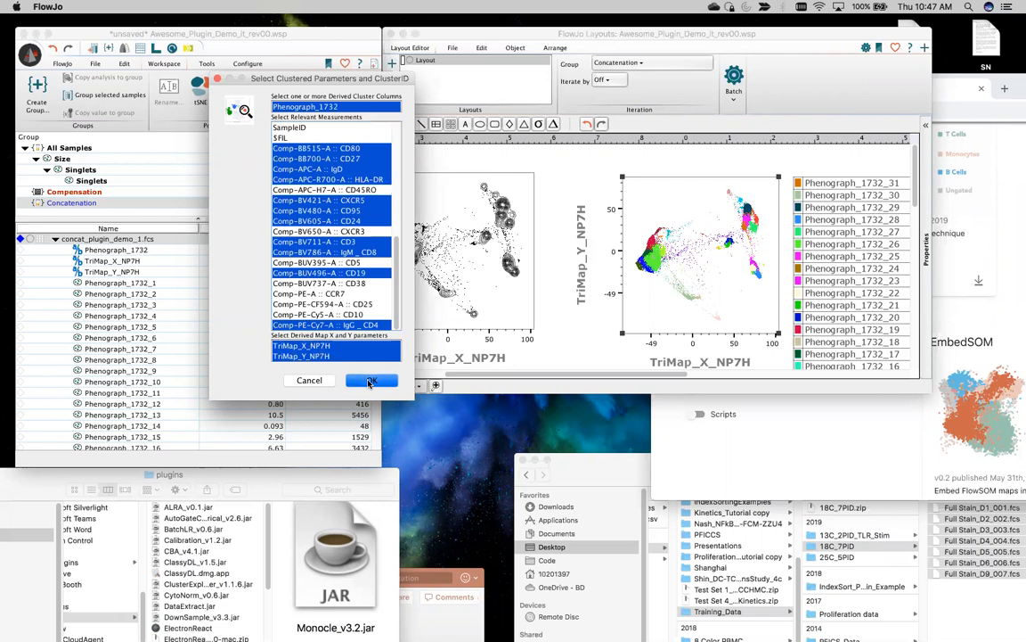
click(370, 381)
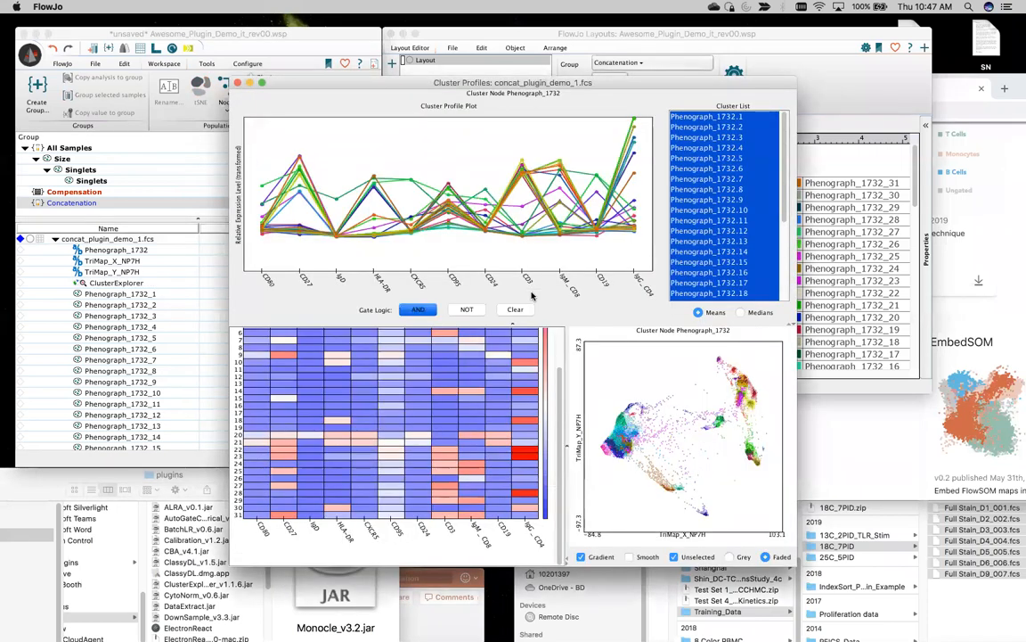
Step: Reposition the Cluster Profiles window and gate on heatmap row 28 (Phenograph_1732.28)
drag(381, 87, 274, 59)
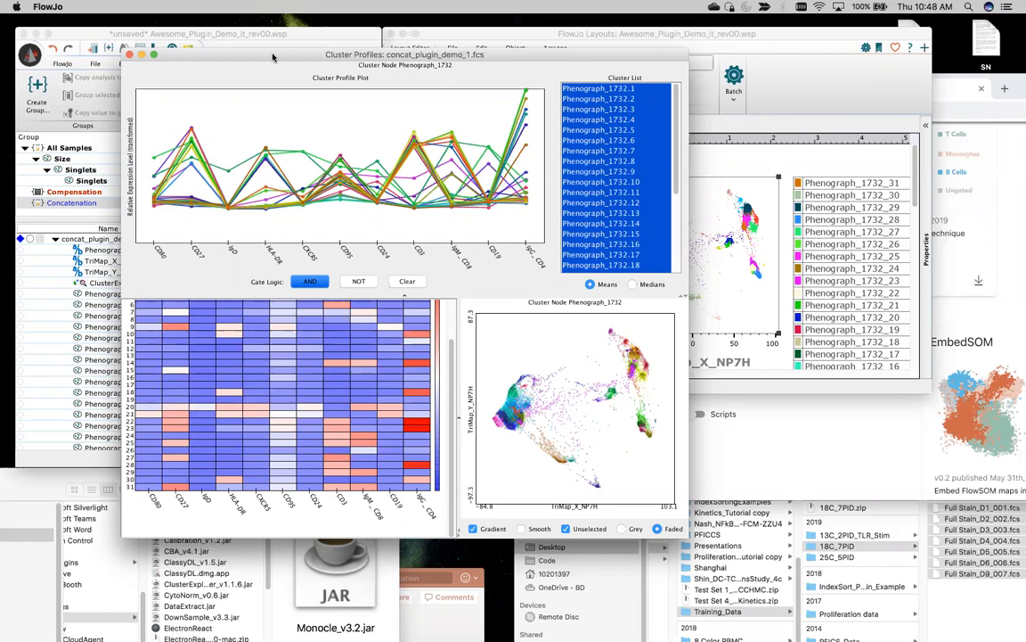
drag(242, 53, 249, 19)
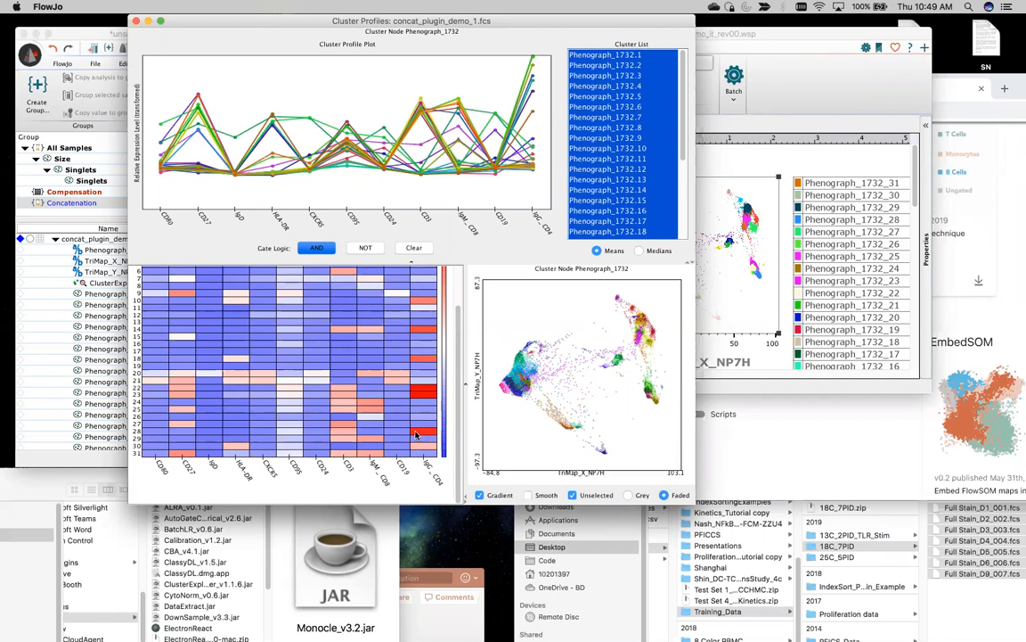
click(268, 432)
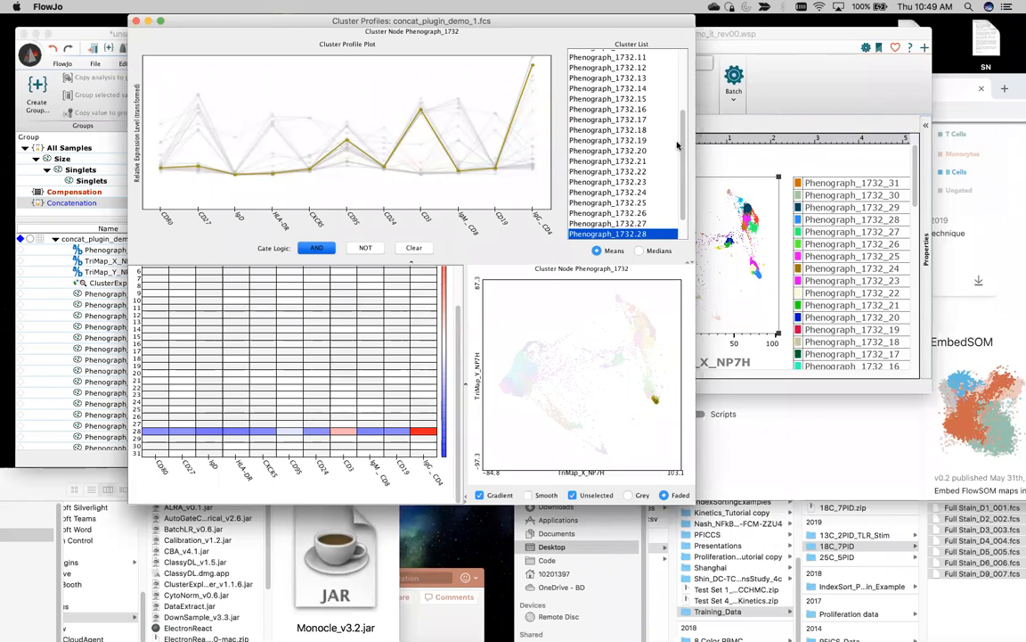
Step: Step through clusters 24, 19, 18, 17, 16 and 14 one at a time in the Cluster List
click(606, 232)
key(Up)
key(Up)
key(Up)
key(Up)
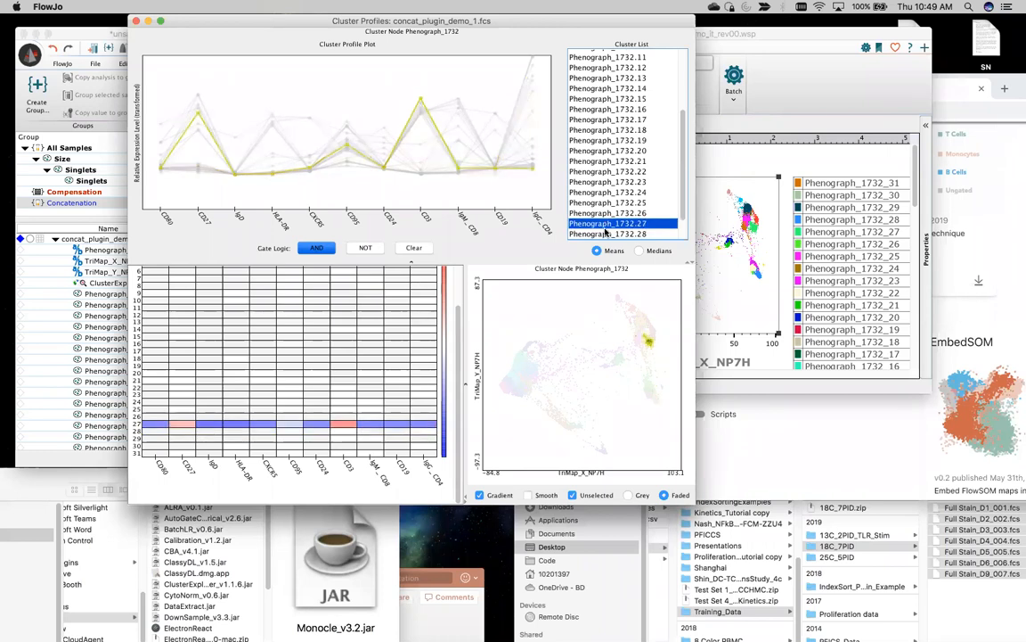
key(Up)
key(Up)
key(Up)
key(Up)
key(Up)
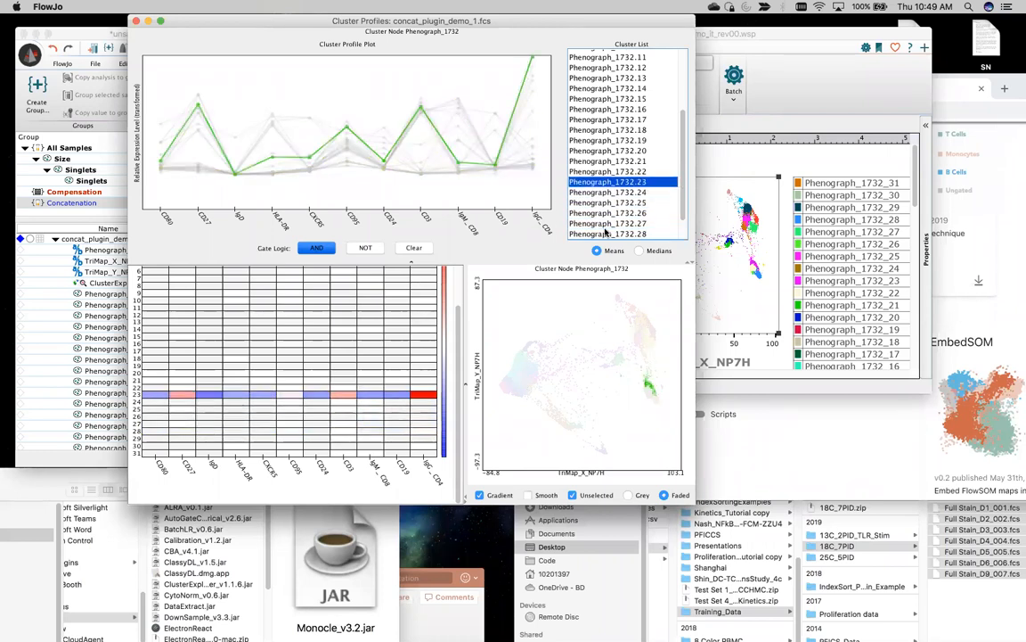
key(Up)
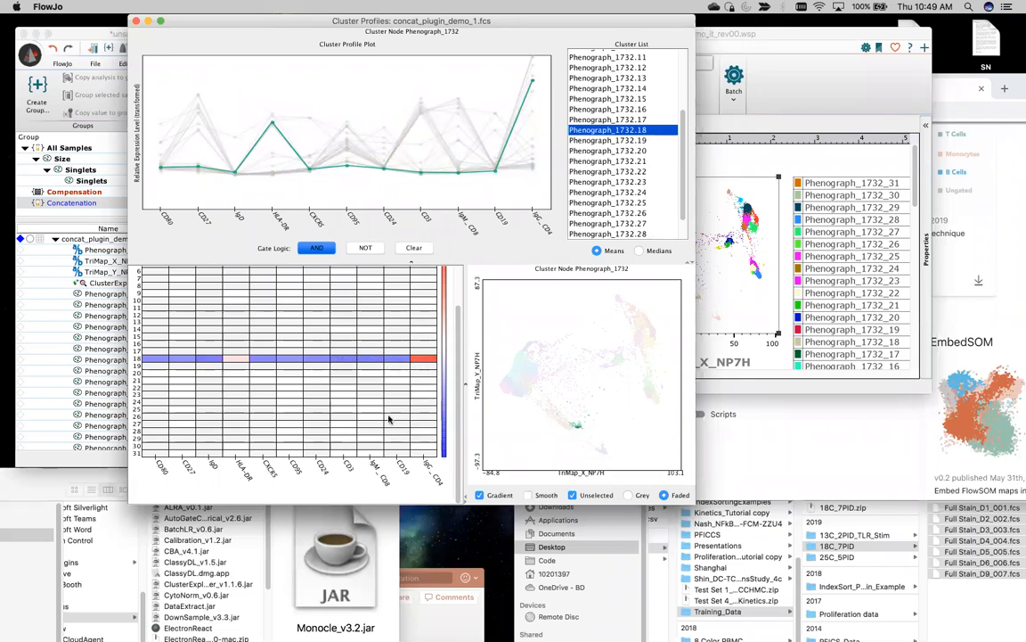
scroll(392, 345, up, 1)
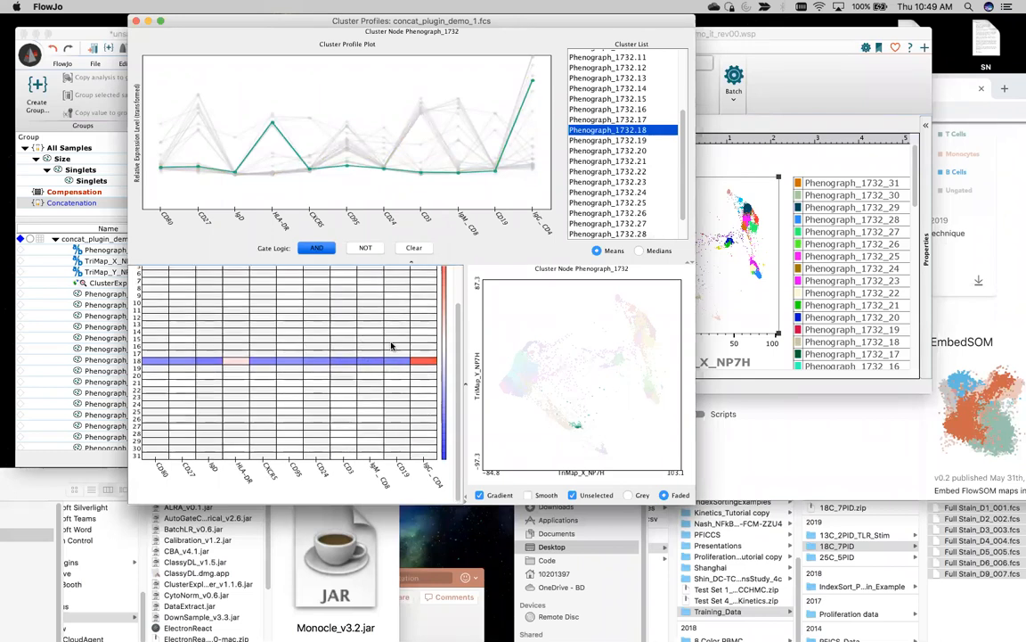
key(Up)
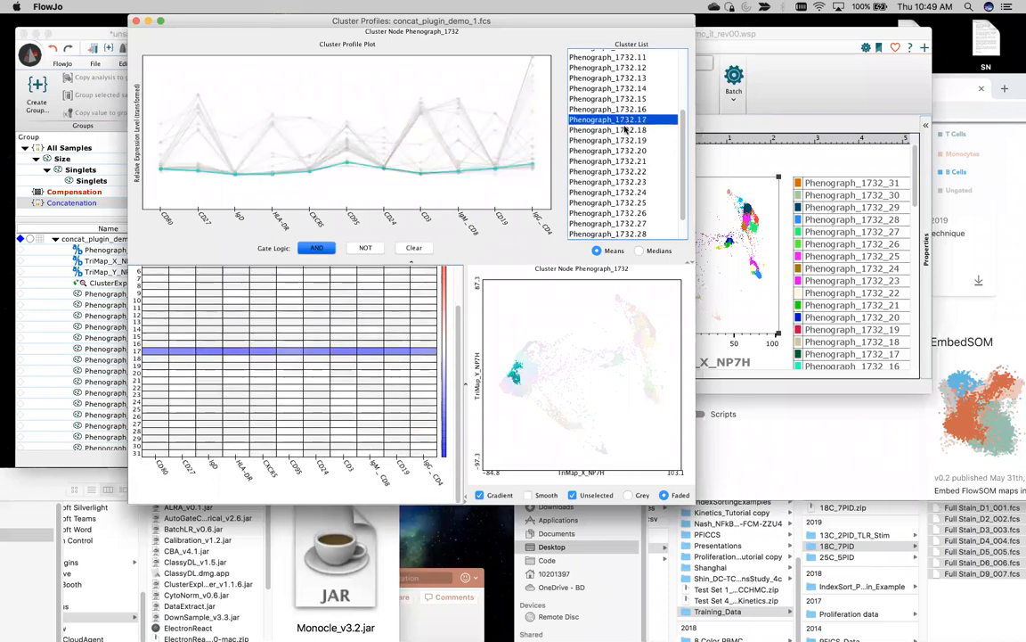
key(Up)
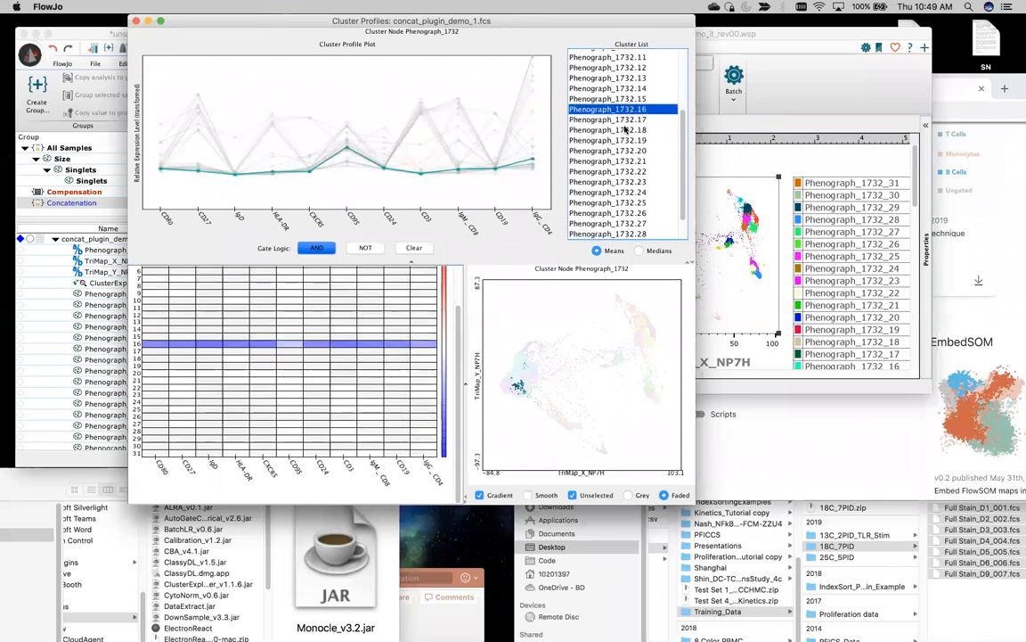
key(Up)
key(Up)
key(Up)
key(Down)
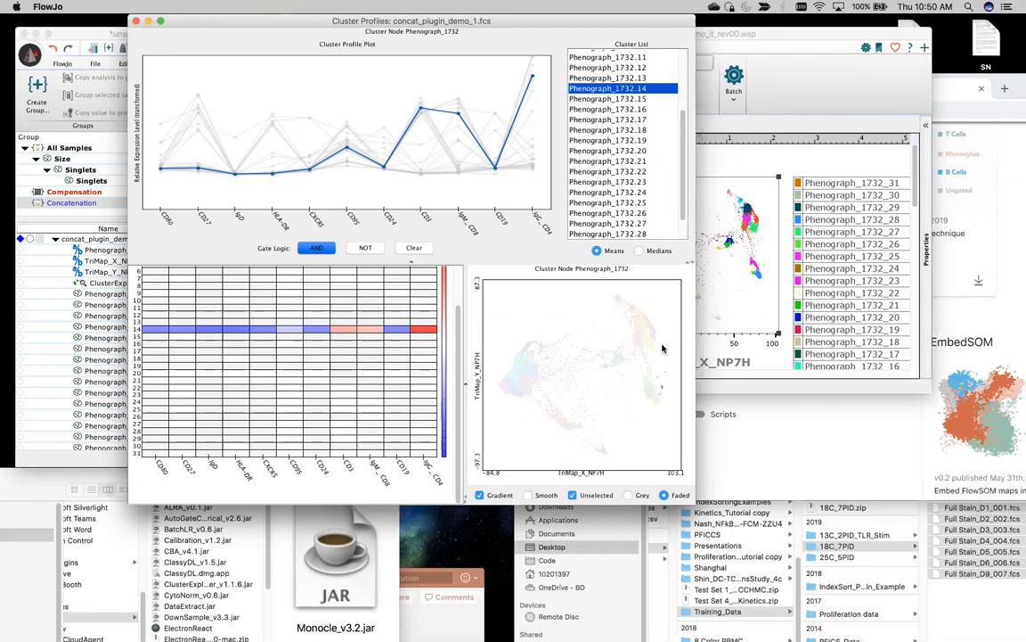
Step: Review clusters 13, 10, 6, 8 and 7 individually, then show all clusters together
click(608, 79)
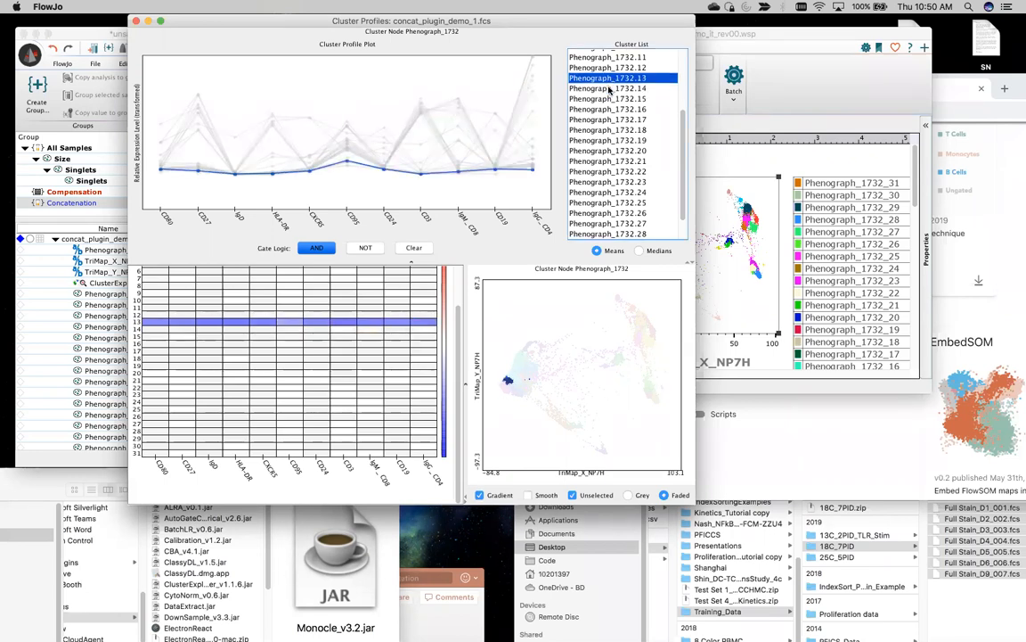
key(Up)
key(Up)
key(Up)
key(Up)
key(Down)
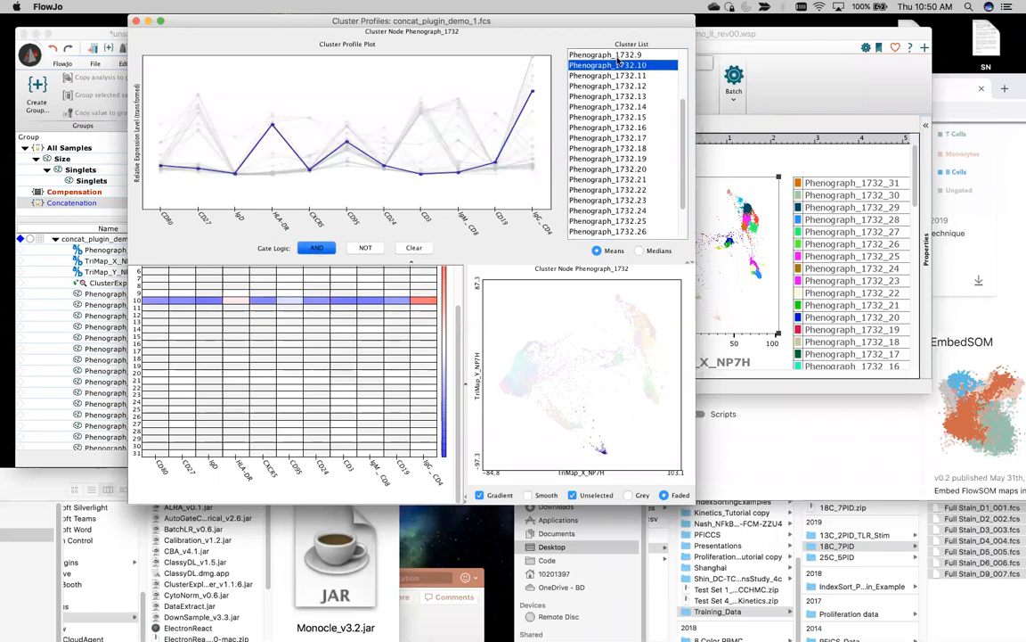
key(Up)
key(Up)
key(Down)
key(Down)
key(Down)
key(Down)
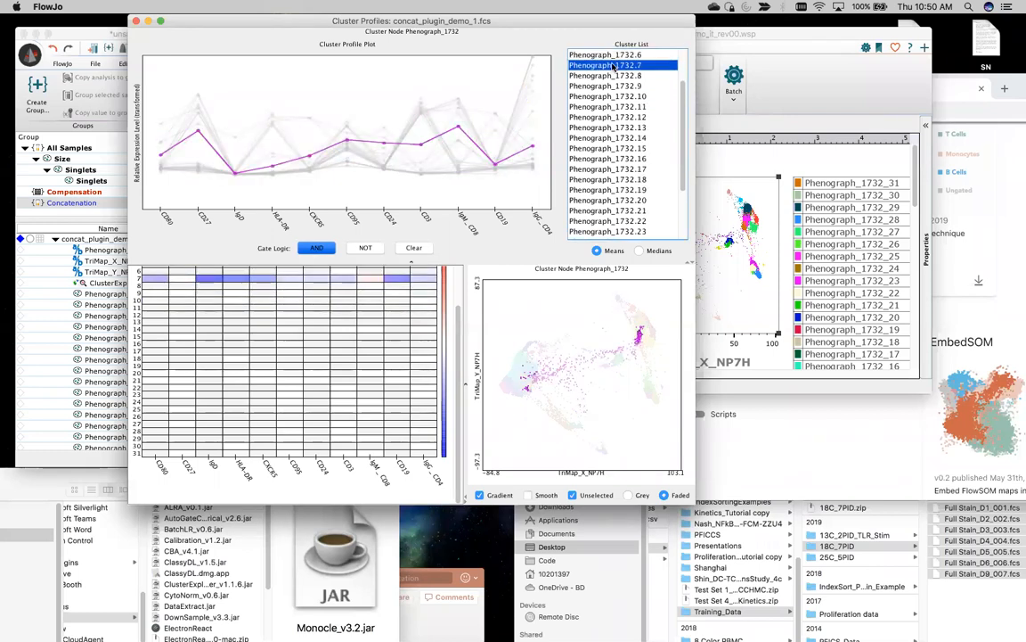
key(Up)
key(Up)
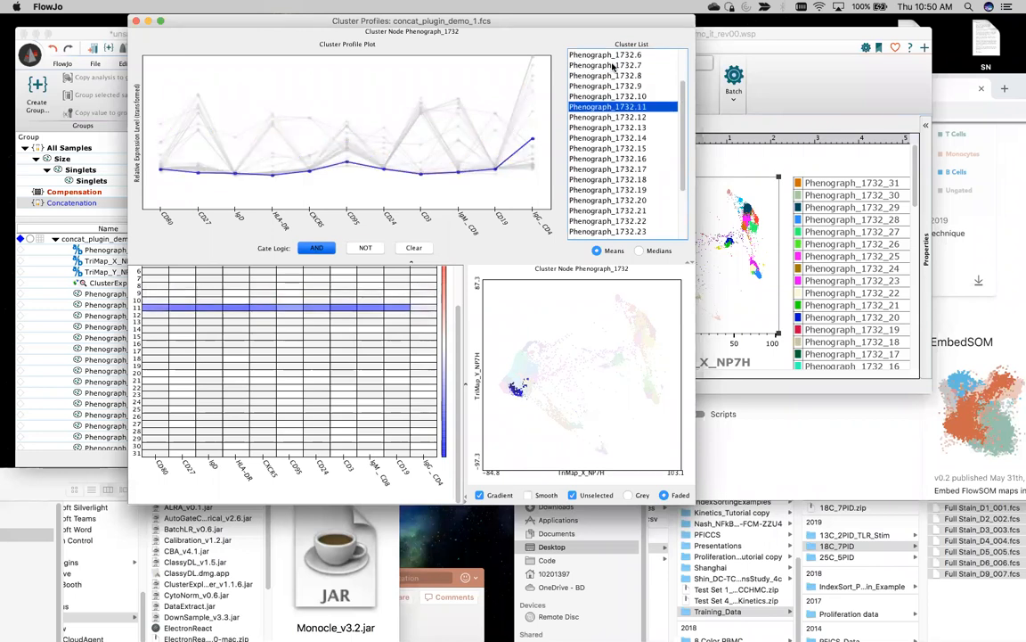
key(Up)
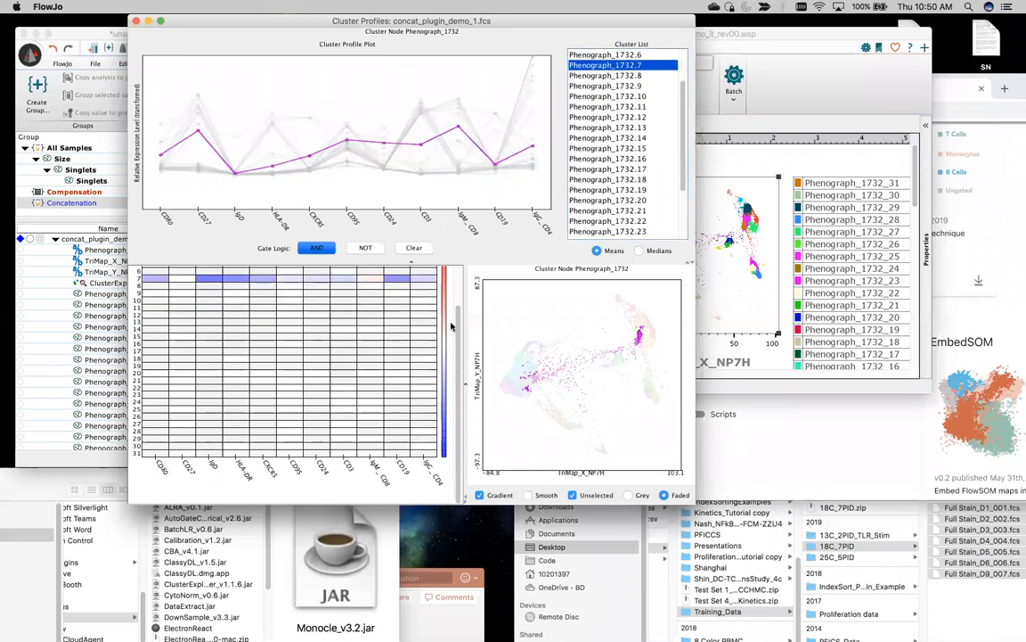
double_click(374, 339)
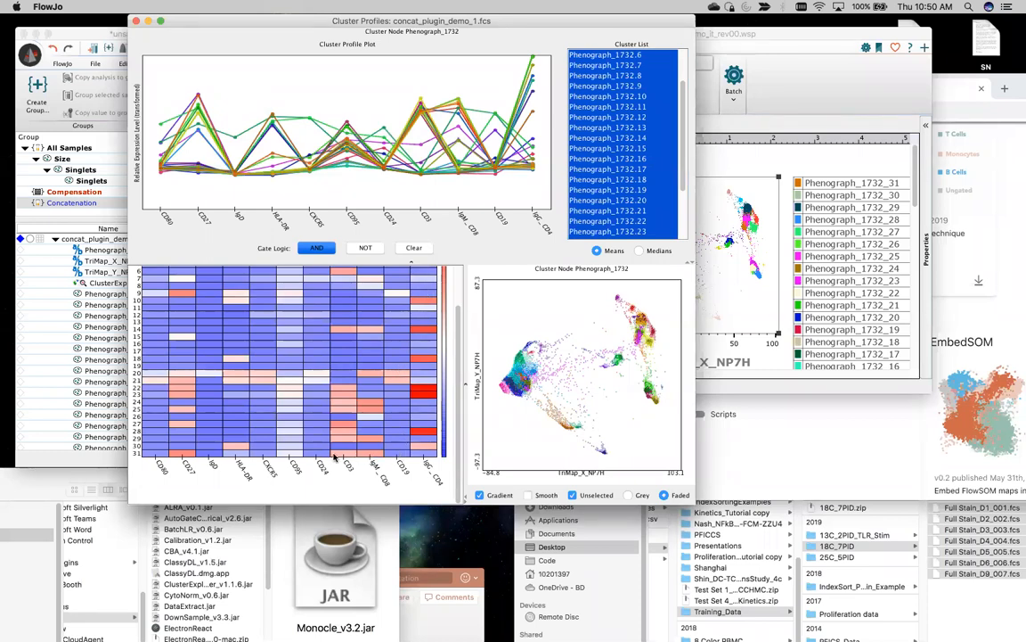
Step: Isolate clusters 31 and 30, show all clusters, and close cluster 1's colour chooser unchanged
click(365, 454)
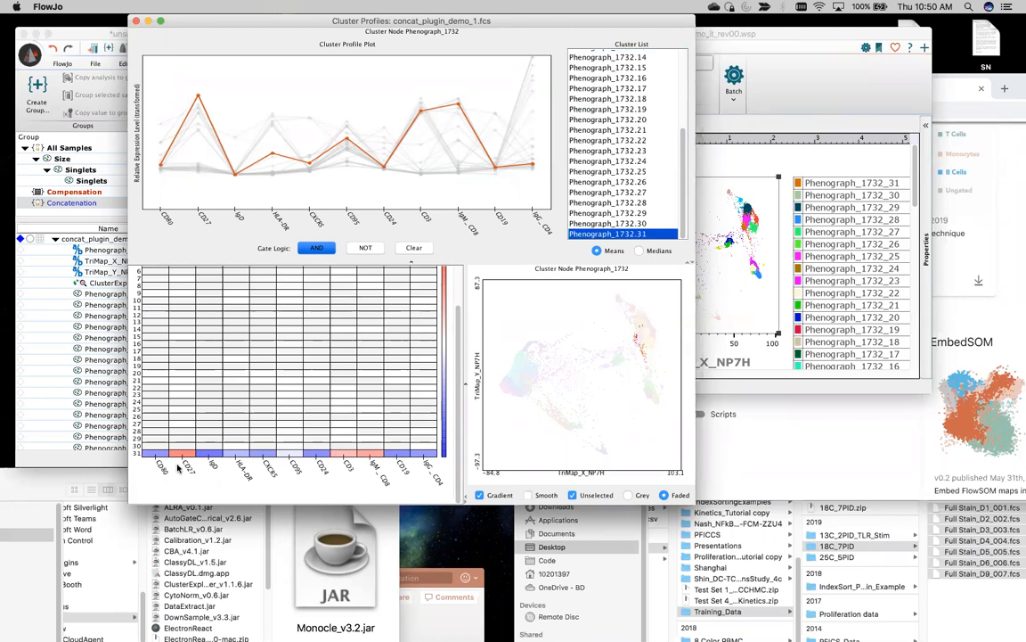
click(369, 445)
key(super+a)
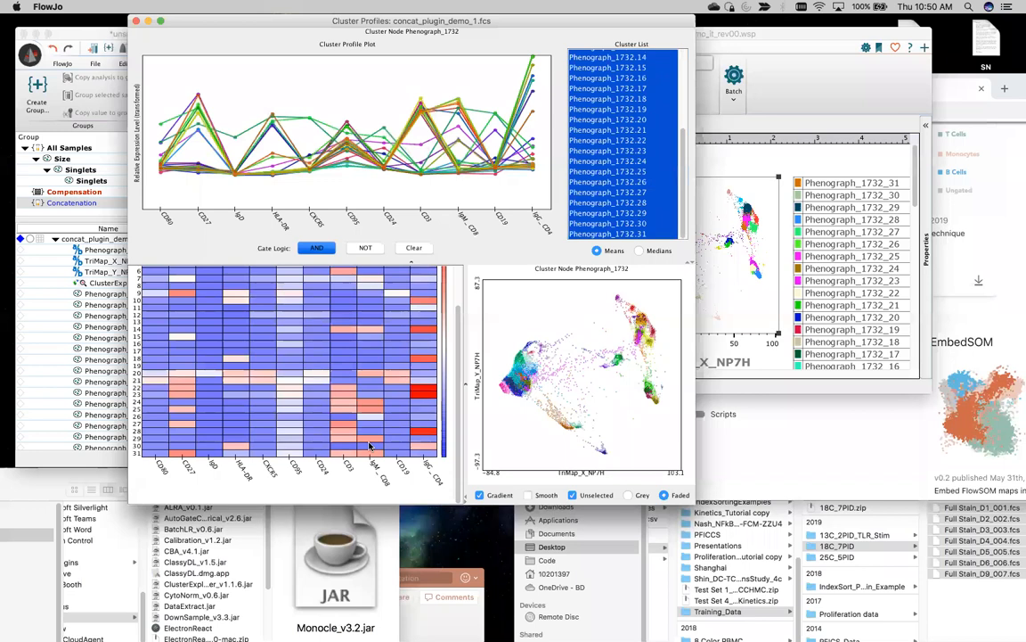
double_click(527, 291)
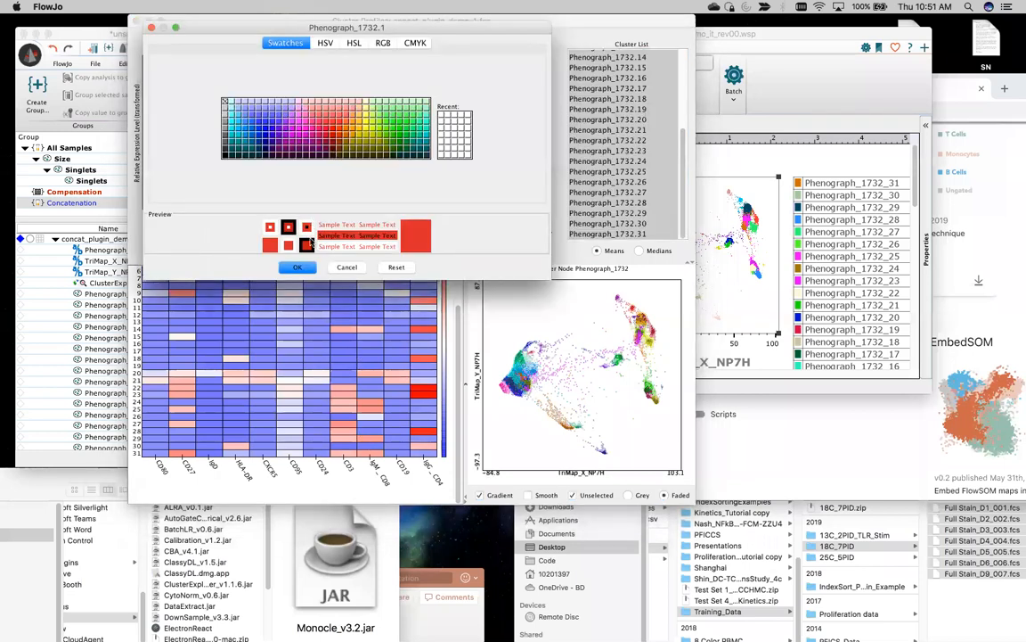
click(346, 267)
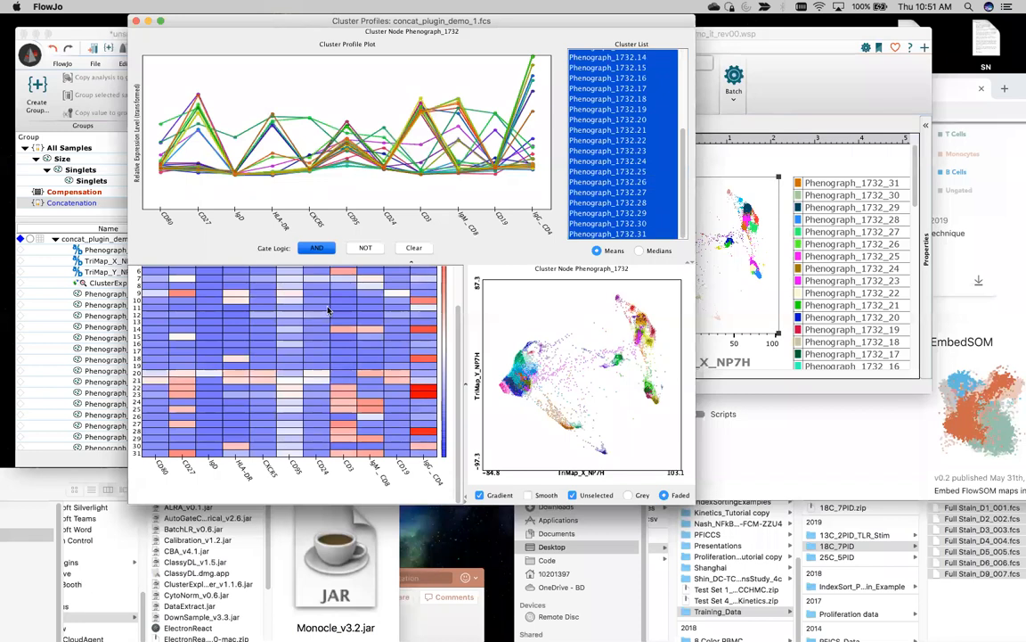
Step: Inspect heatmap rows 11, 20, 15, 9 and 17 individually, then show all clusters again
click(328, 308)
click(316, 374)
click(325, 336)
click(322, 292)
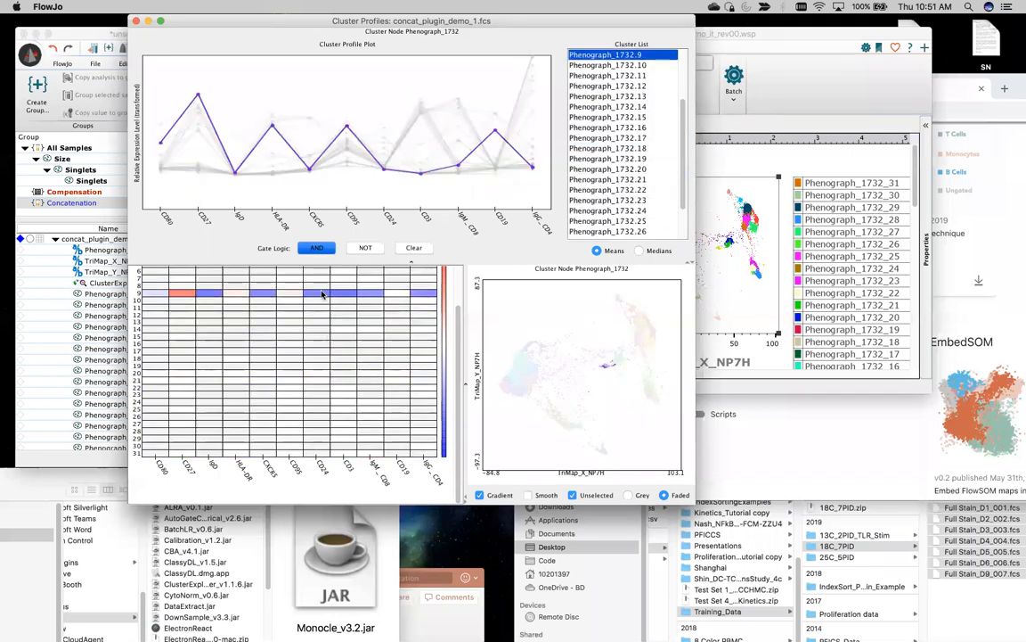
click(332, 350)
click(478, 113)
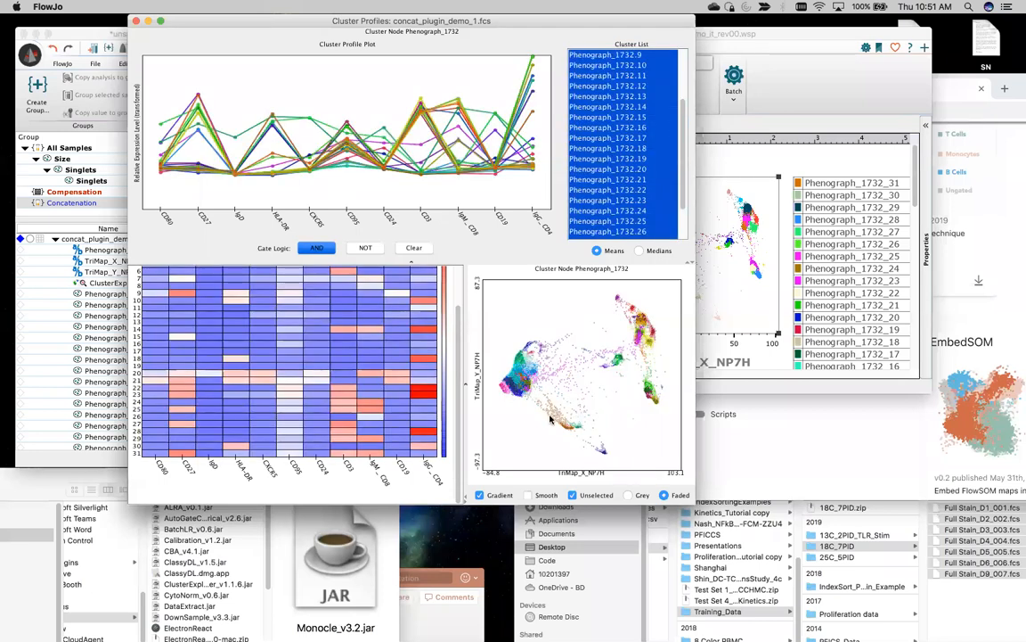
Step: Switch the heatmap to the Green/Black/Red palette and copy it as an image
right_click(355, 363)
mouse_move(412, 404)
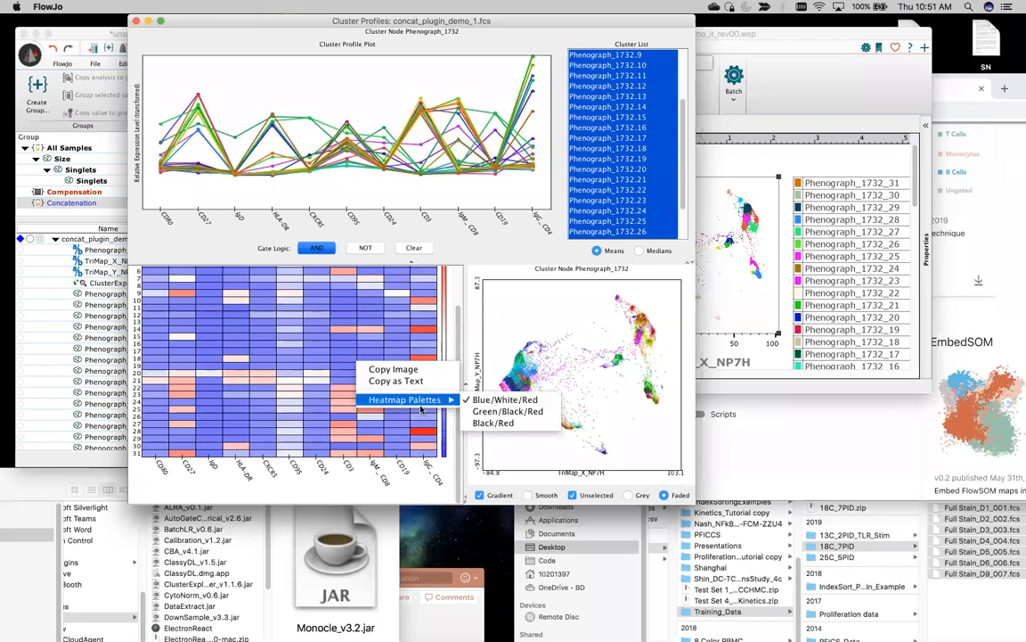
click(506, 413)
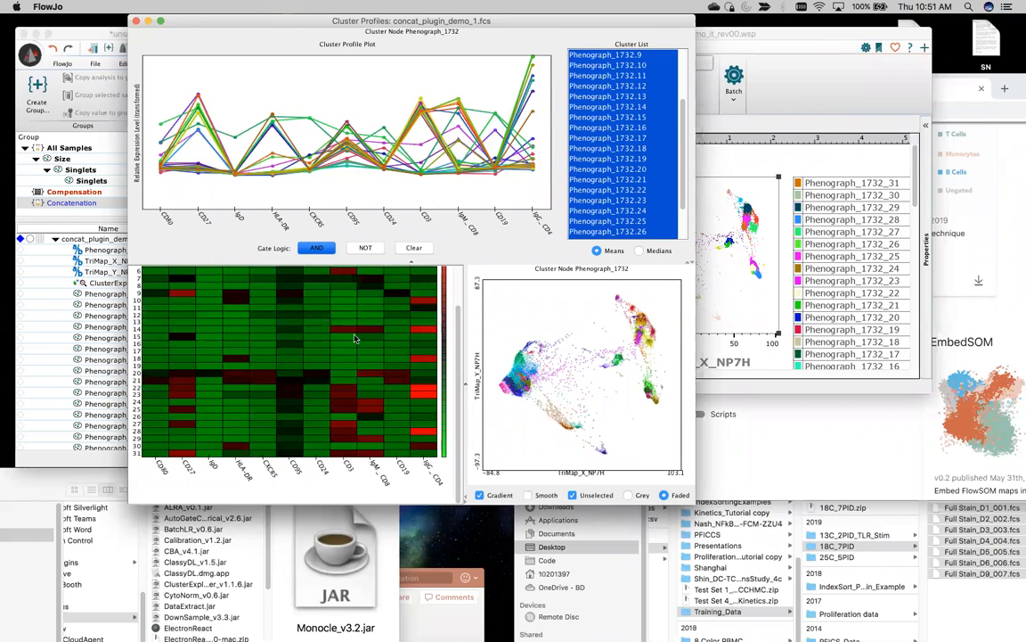
right_click(355, 339)
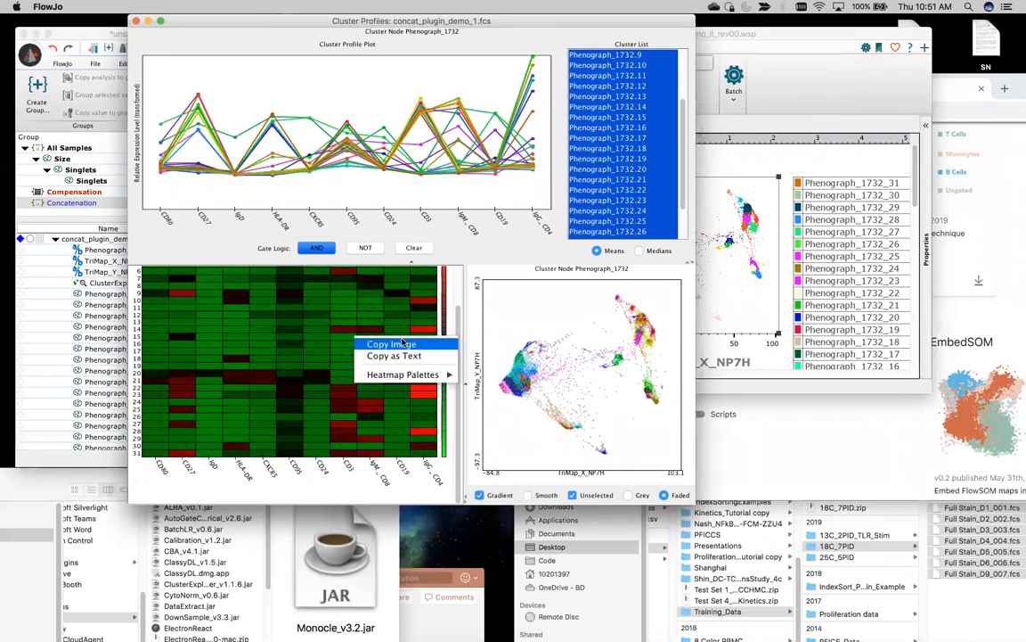
click(399, 343)
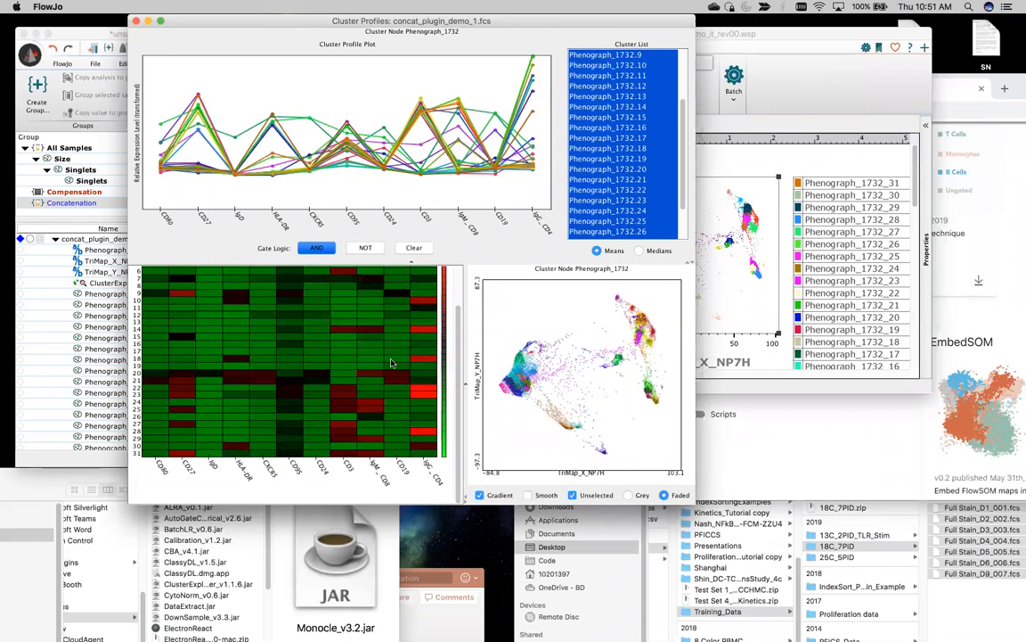
Step: Paste the heatmap onto the Thank You slide and enlarge it to cover most of the slide
click(432, 627)
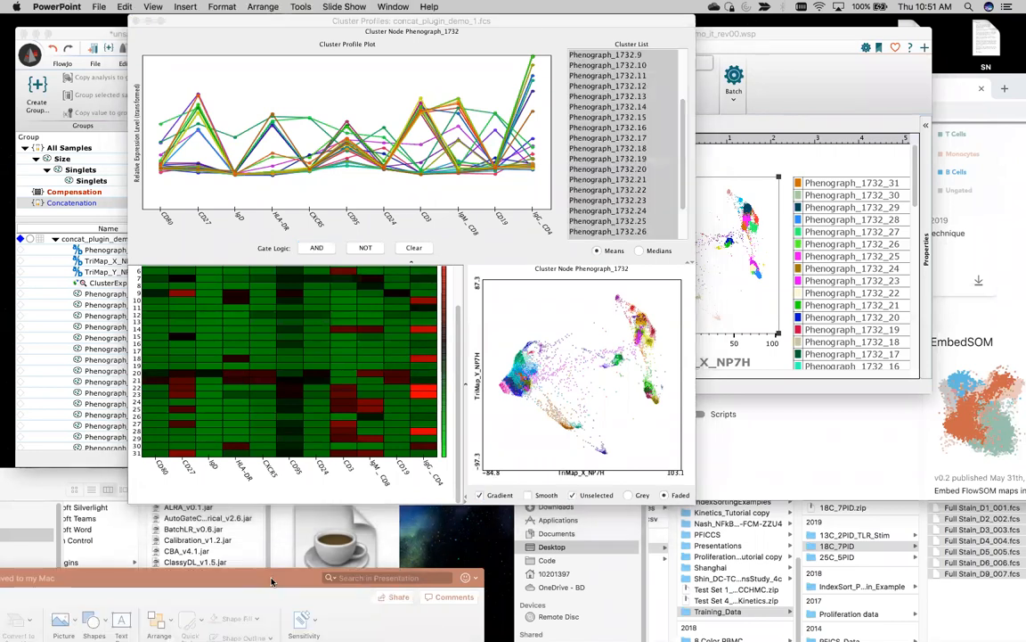
drag(101, 573, 383, 28)
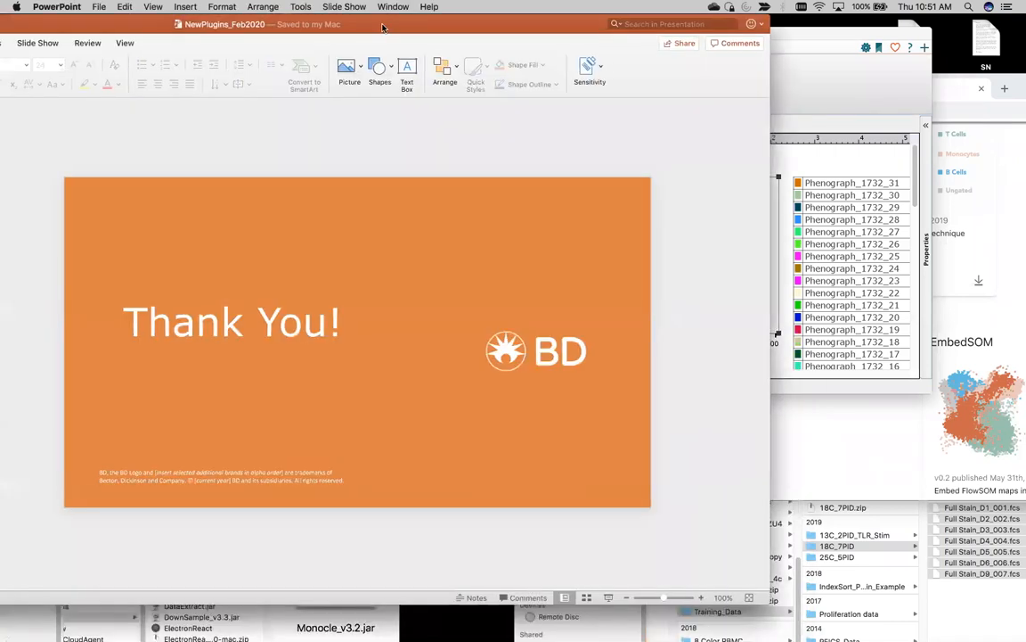
key(super+v)
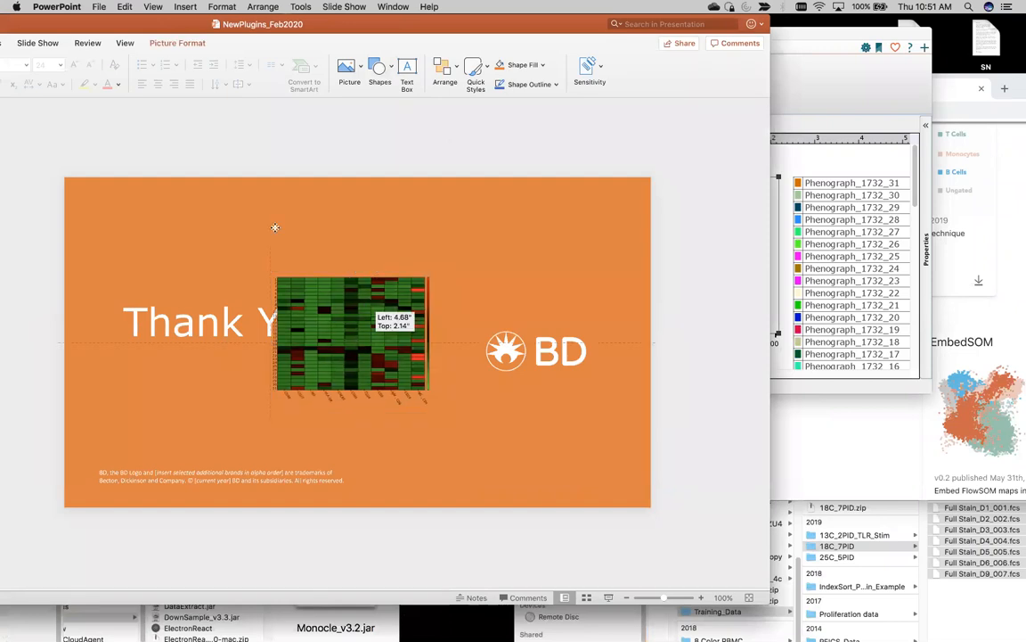
drag(425, 344, 322, 269)
drag(337, 336, 556, 528)
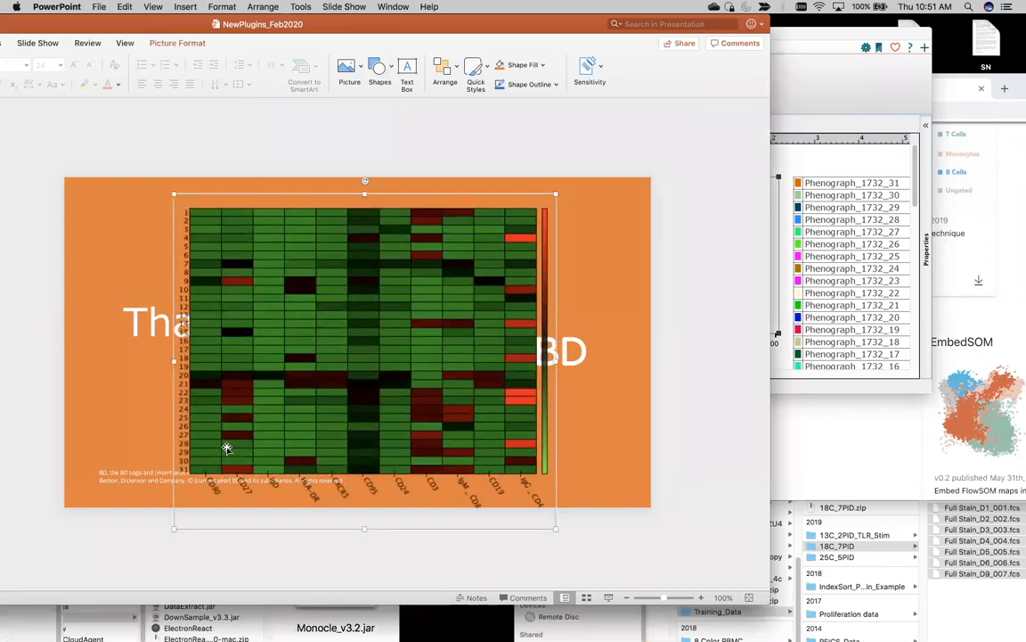
Step: Copy the TriMap cluster plot from FlowJo and paste it at the slide's upper right
drag(569, 23, 527, 507)
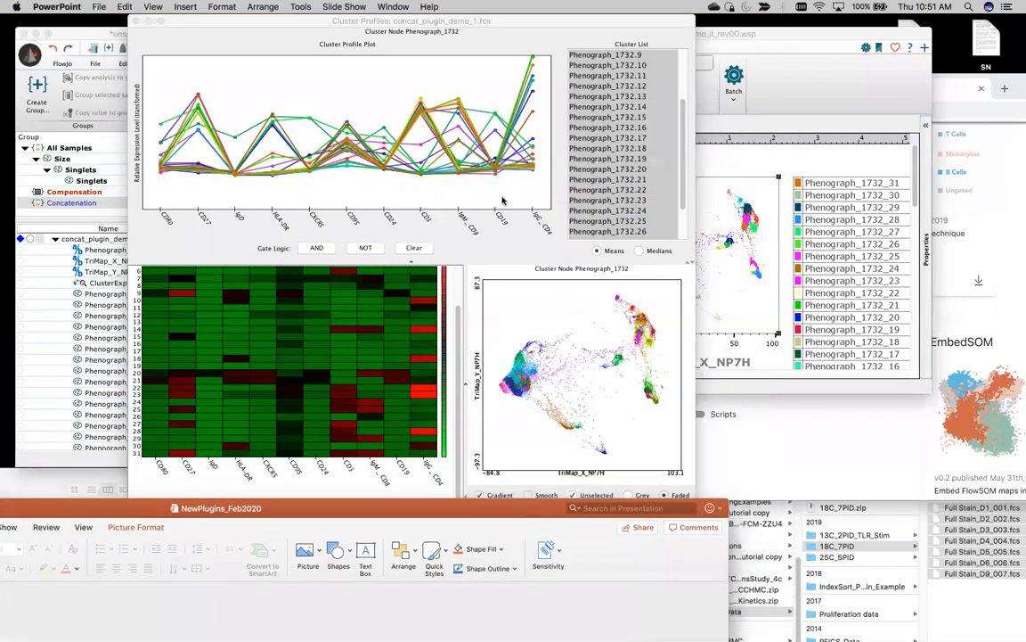
right_click(566, 304)
click(615, 310)
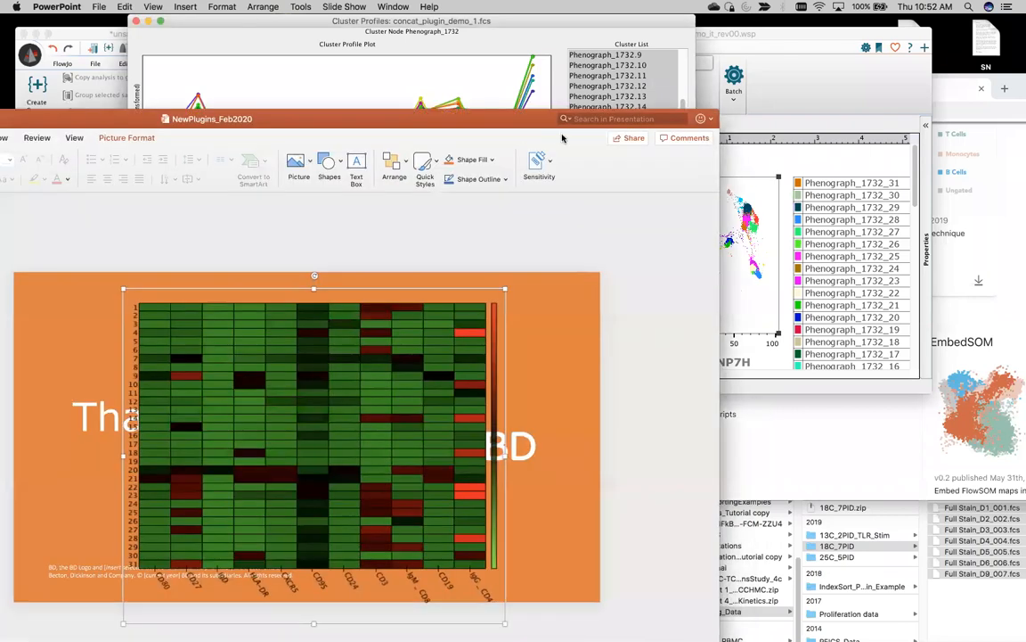
key(cmd+v)
drag(270, 379, 501, 225)
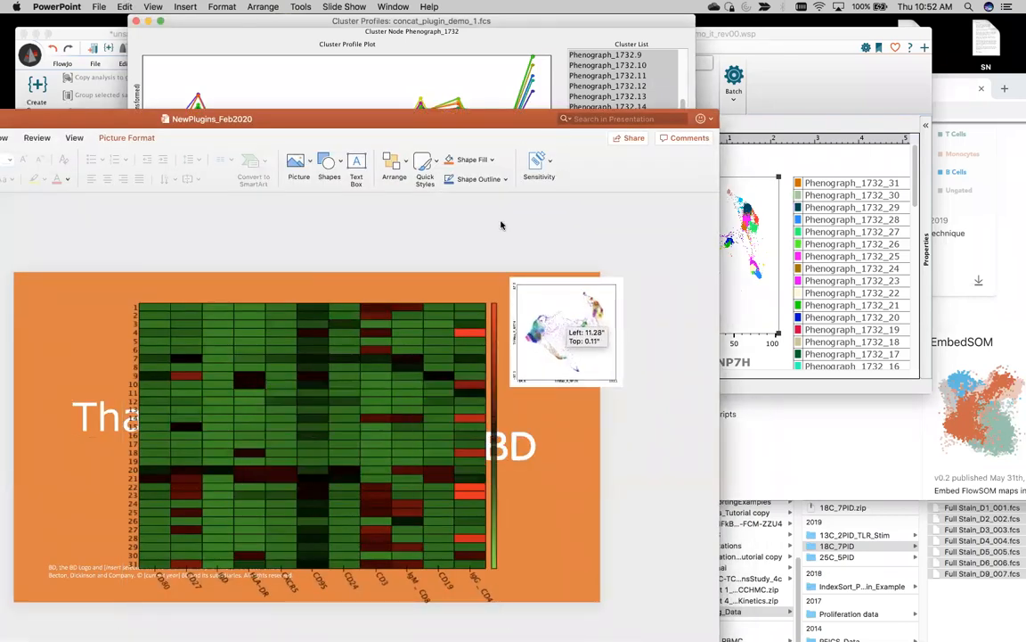
click(496, 39)
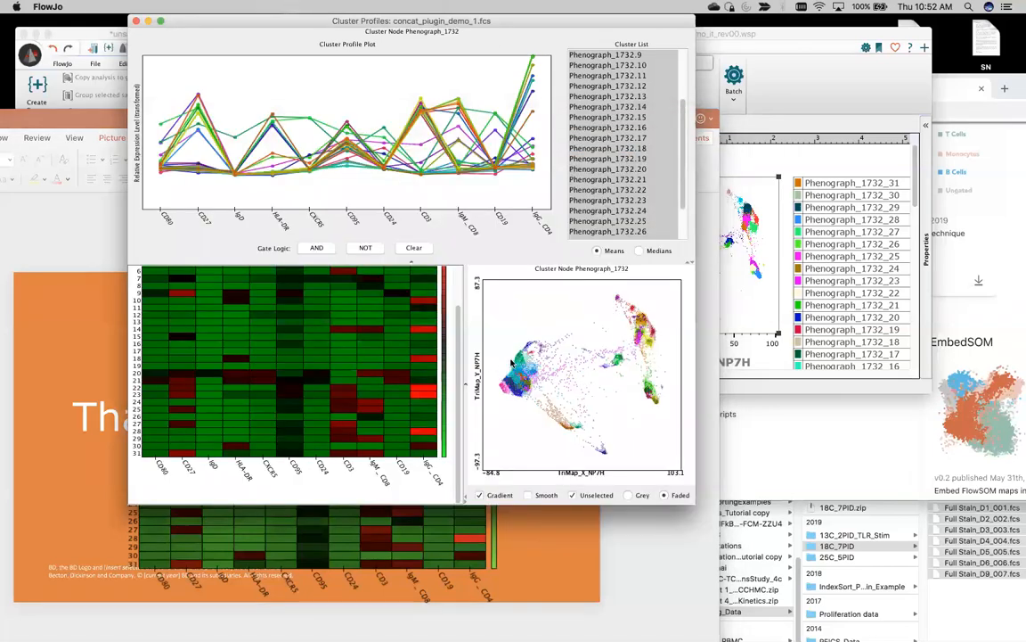
Step: Recolour cluster Phenograph_1732.30 from brown to green, then reselect all clusters for full colour
double_click(556, 413)
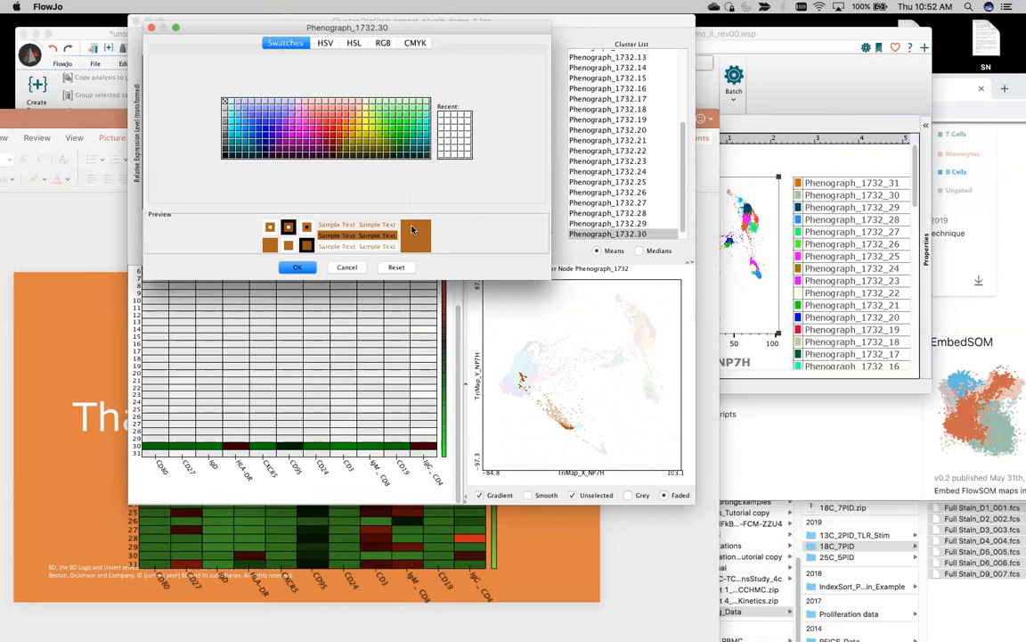
click(403, 133)
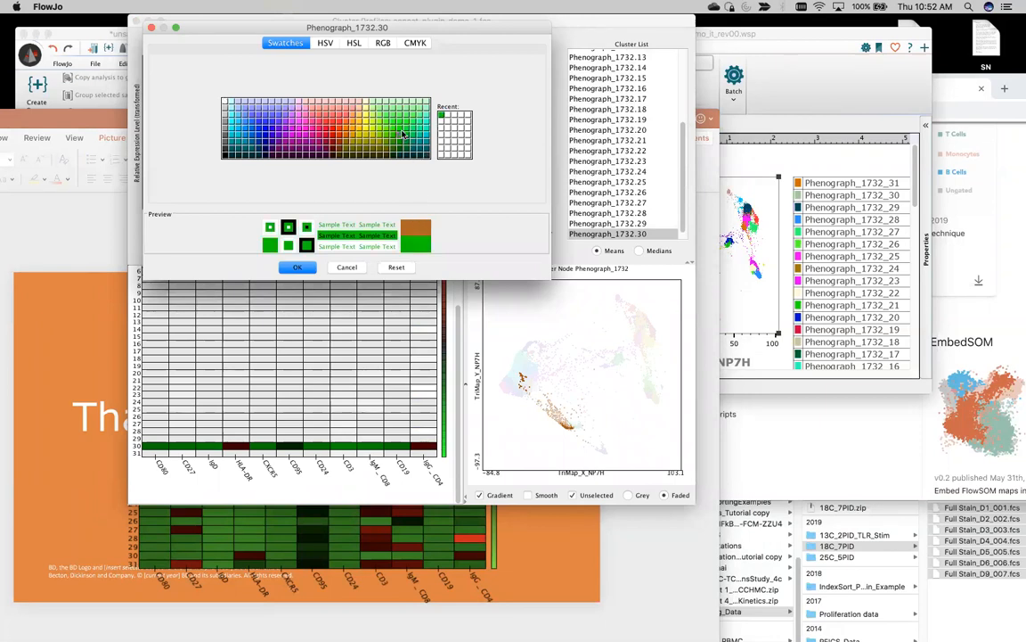
click(297, 268)
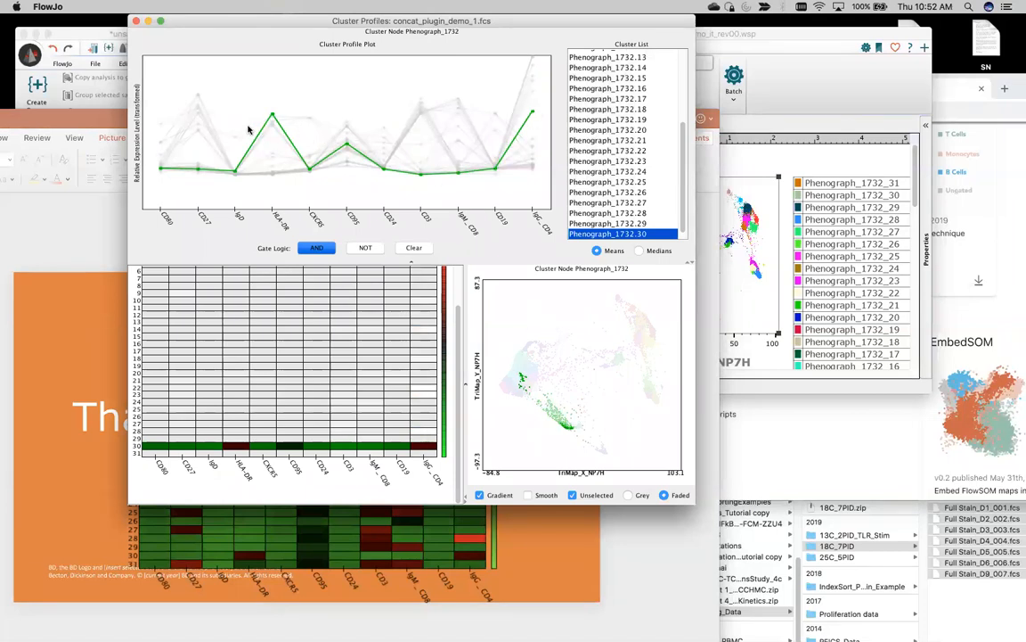
click(329, 101)
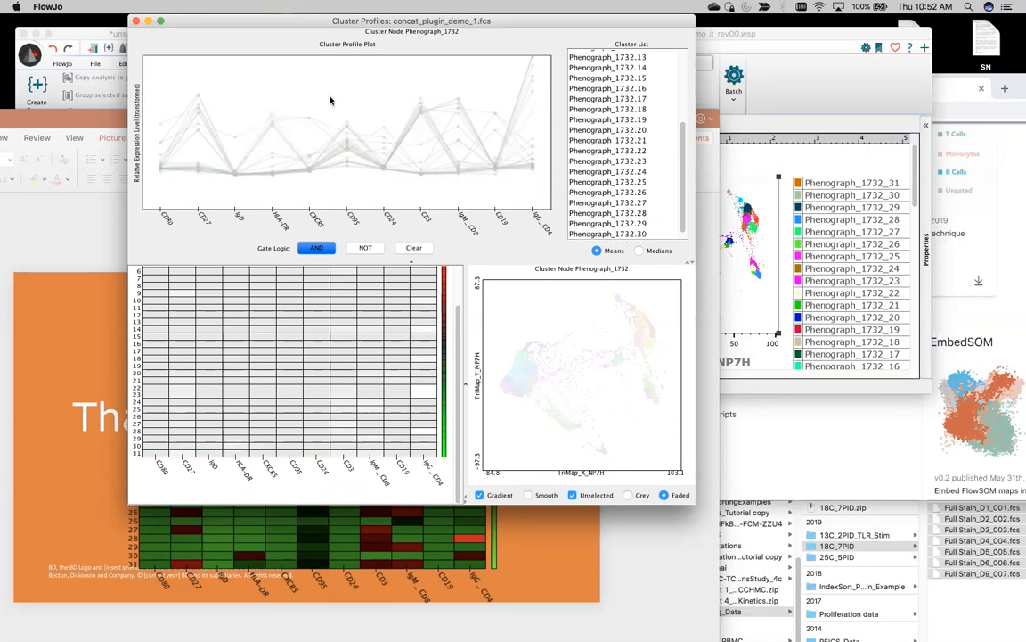
click(329, 101)
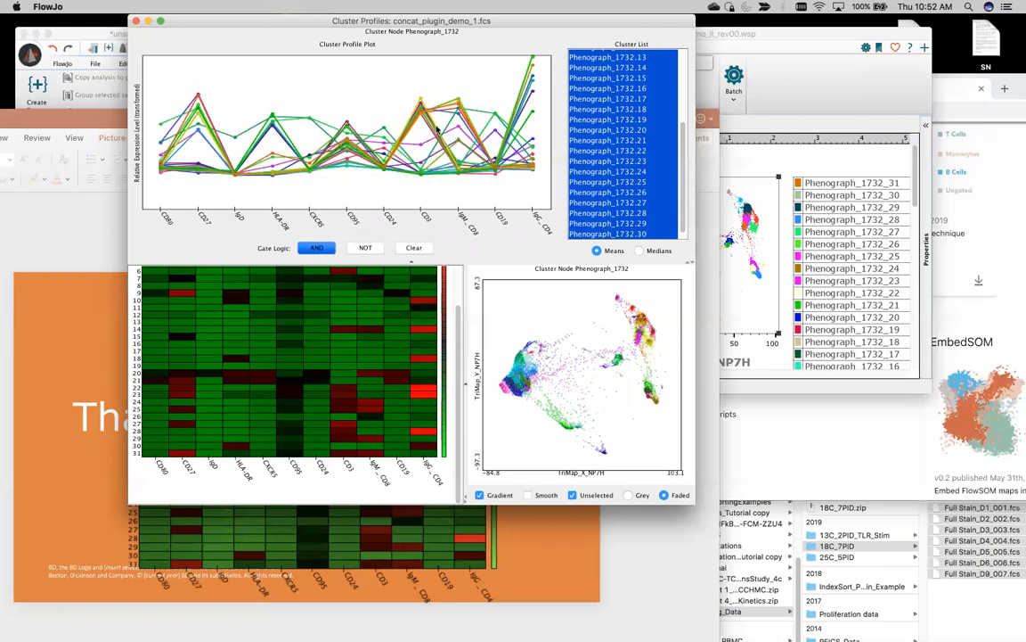
Step: Gate the profile plot on high CD3 and NOT high IgM_CD8, leaving clusters 22, 23 and 28
drag(409, 78, 433, 125)
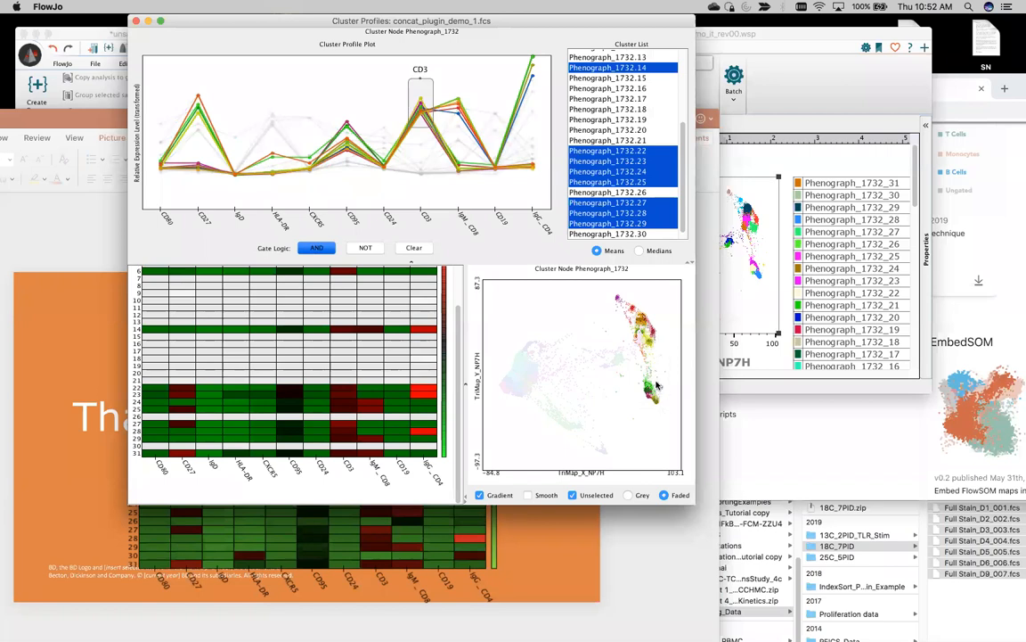
drag(540, 92, 523, 53)
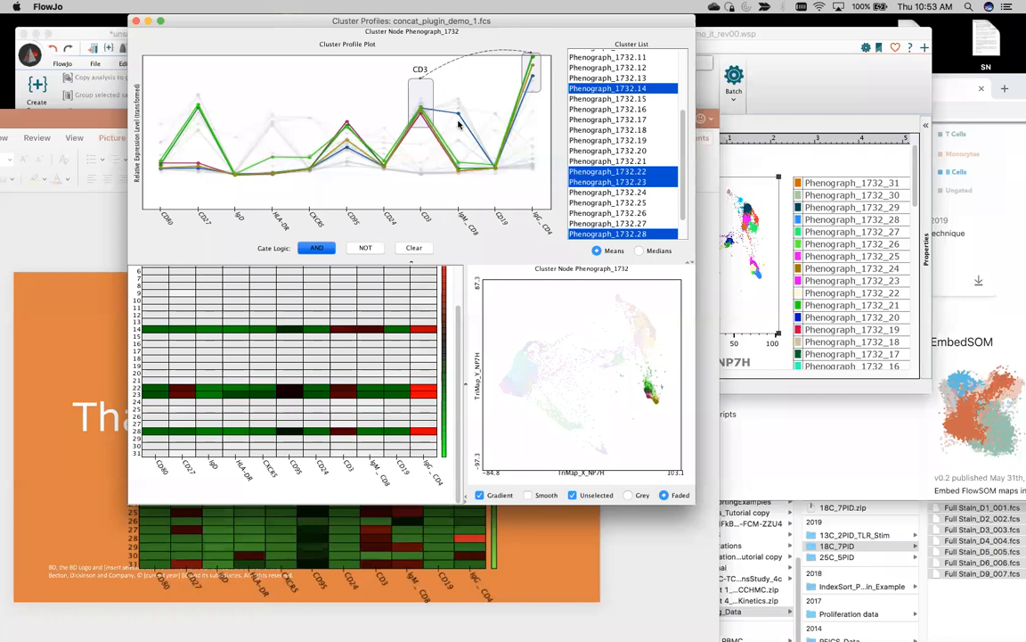
click(374, 250)
drag(446, 99, 471, 126)
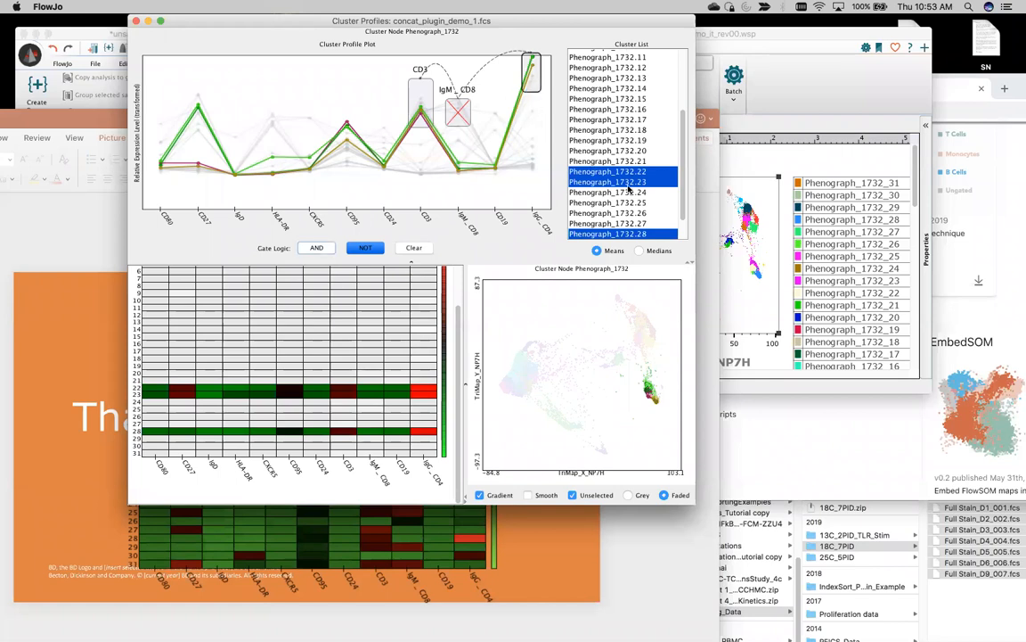
scroll(682, 169, down, 2)
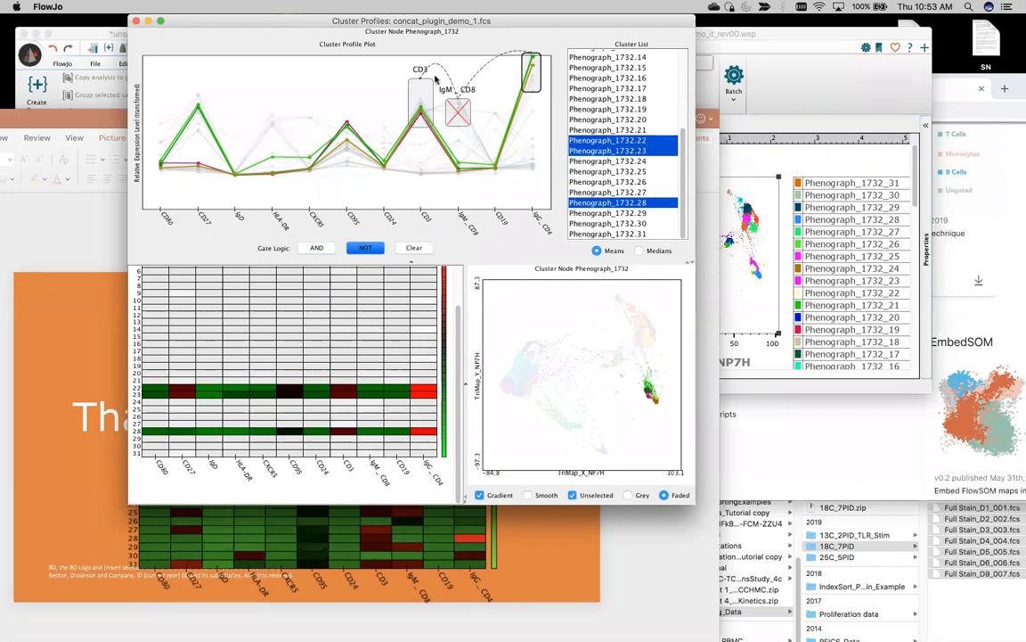
Step: Copy the gated profile plot to the clipboard and bring PowerPoint forward
right_click(293, 83)
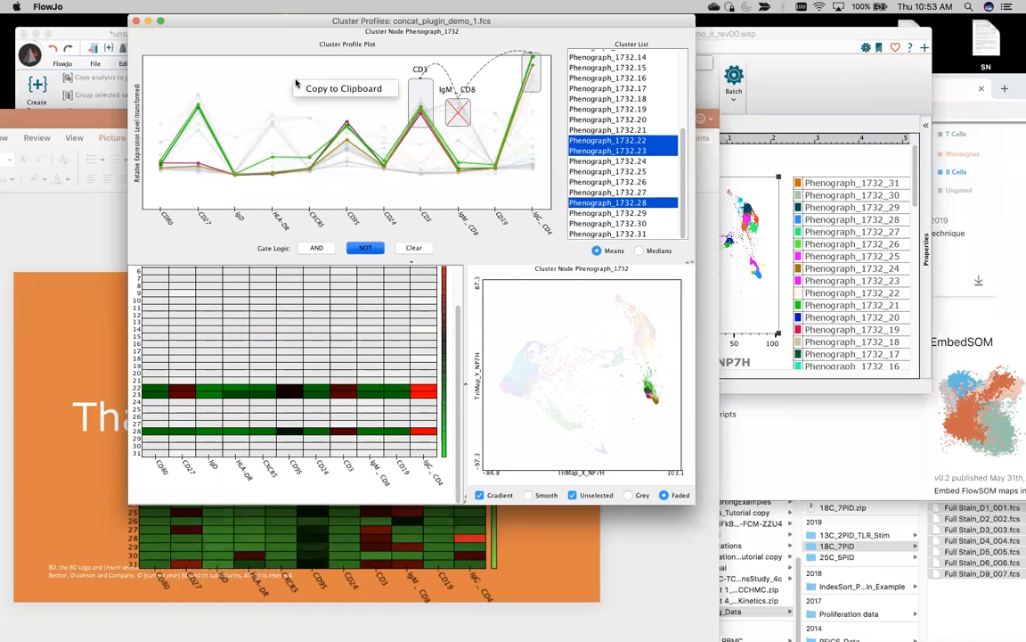
click(311, 81)
click(53, 310)
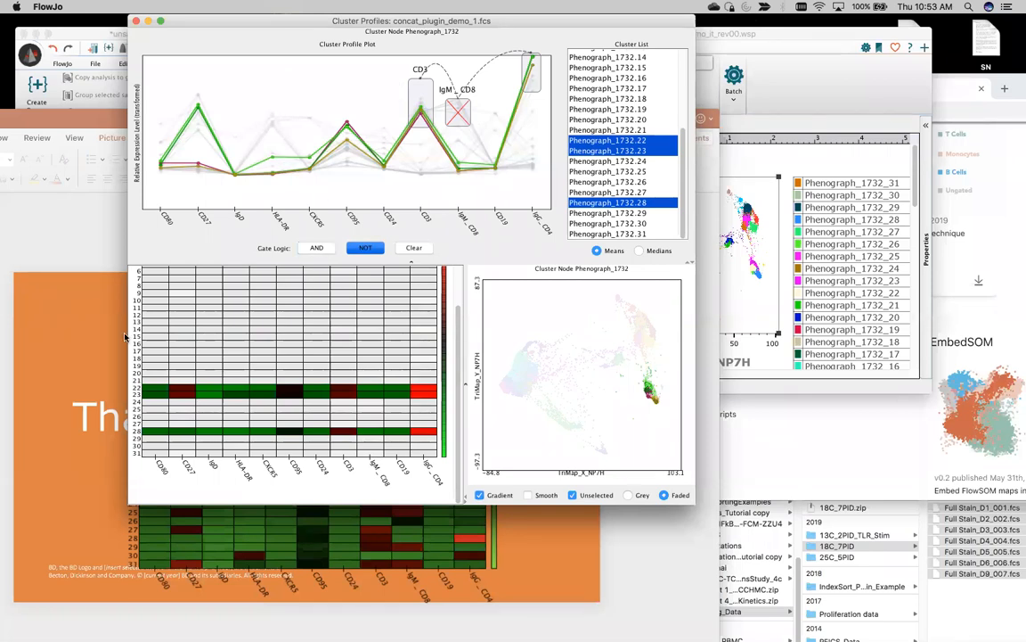
drag(302, 116, 357, 63)
Step: Shift the heatmap up-left, then paste the profile plot, enlarged, at the slide's lower right
click(404, 277)
drag(403, 277, 291, 257)
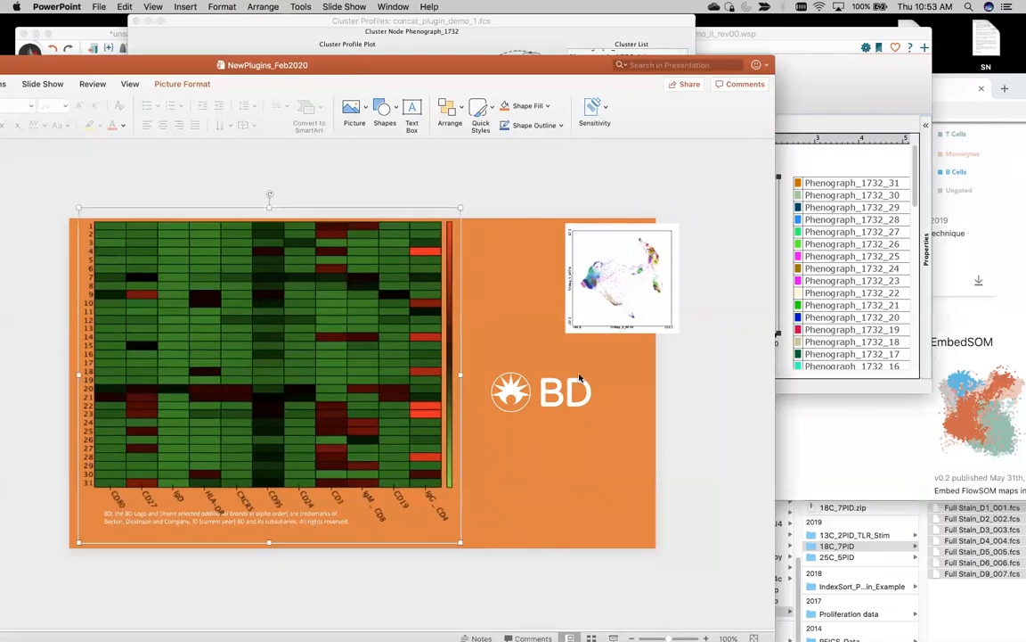
key(super+v)
drag(419, 369, 642, 505)
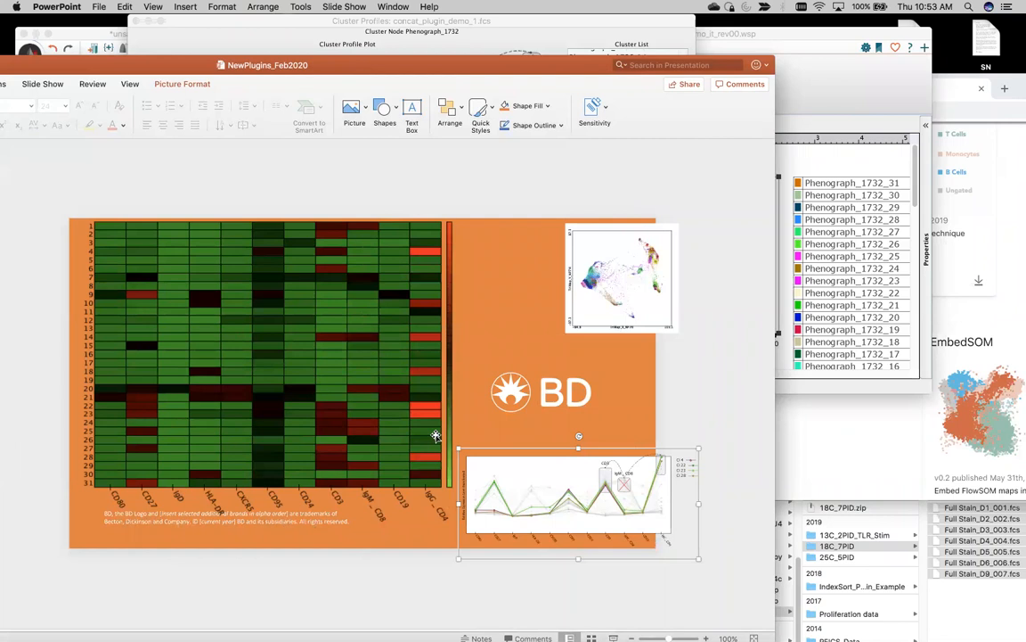
drag(456, 448, 344, 396)
drag(614, 430, 613, 452)
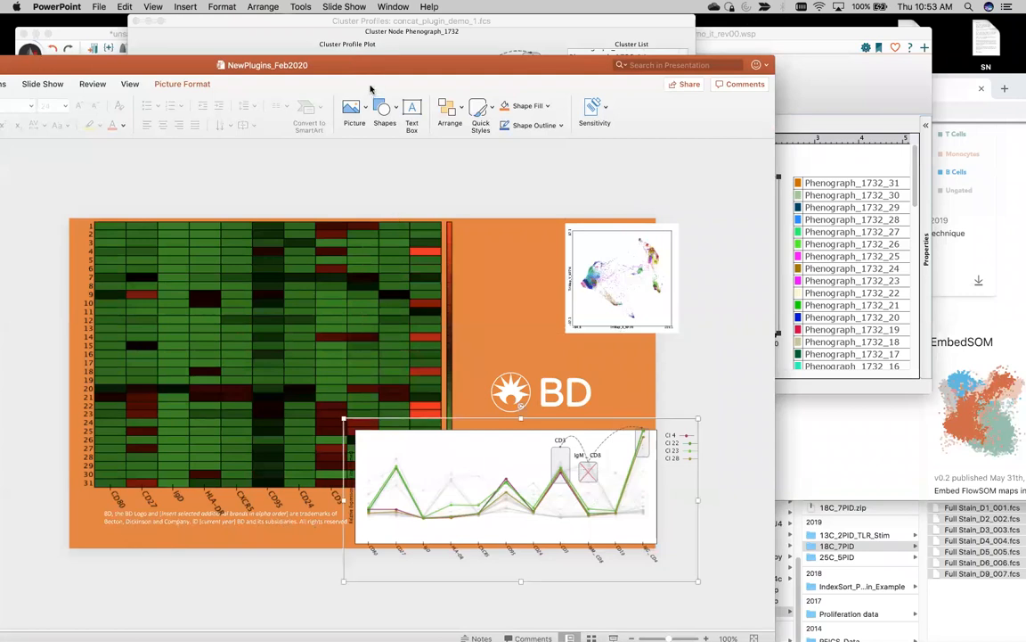
Step: Rearrange the PowerPoint window to check the FlowJo workspace, then return to the presentation
drag(331, 65, 378, 201)
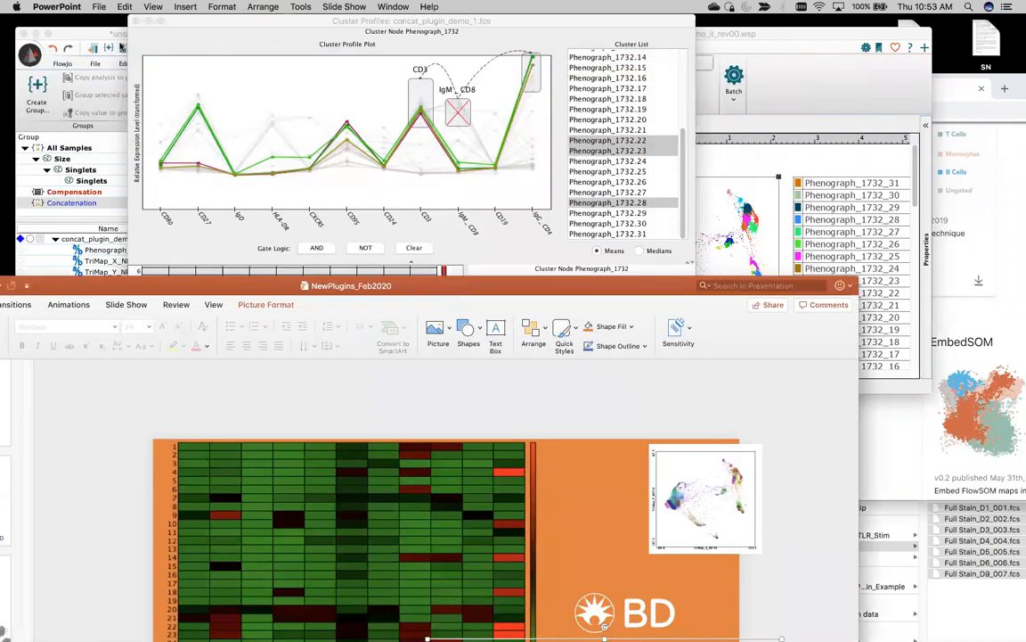
click(75, 33)
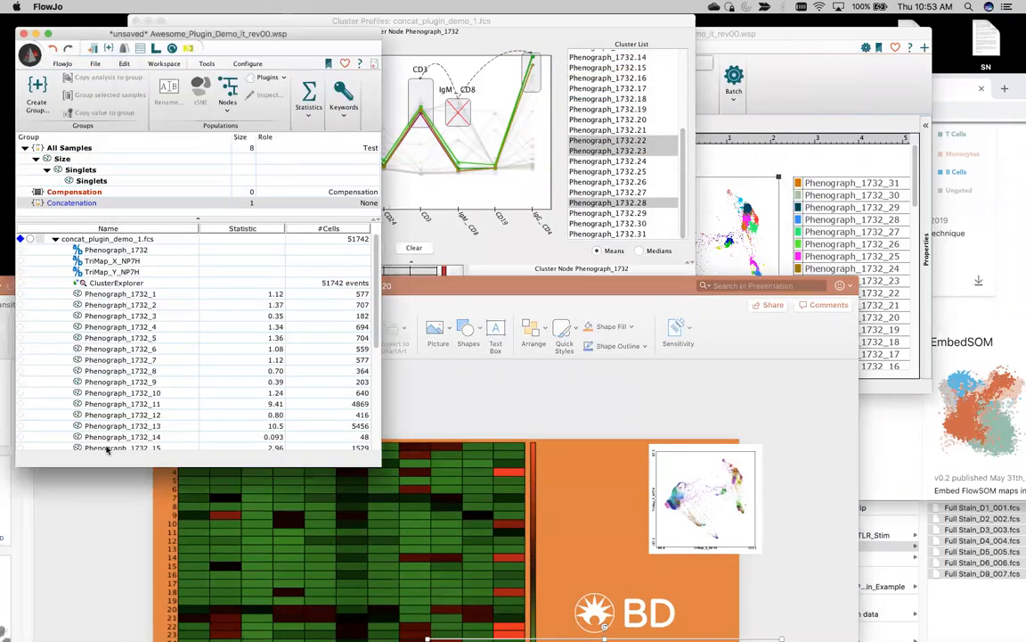
scroll(168, 356, down, 5)
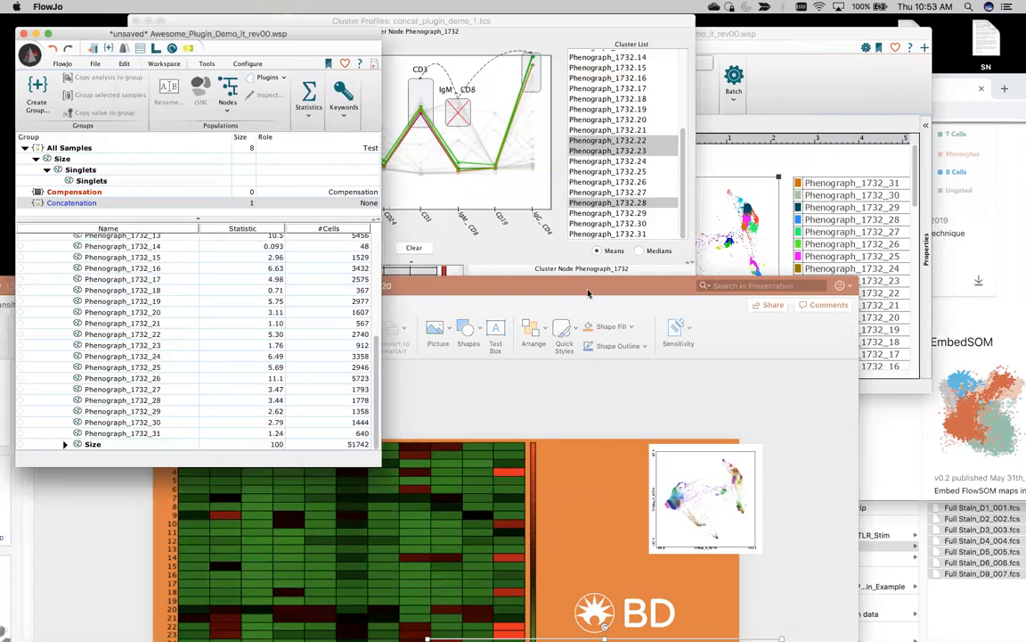
click(615, 482)
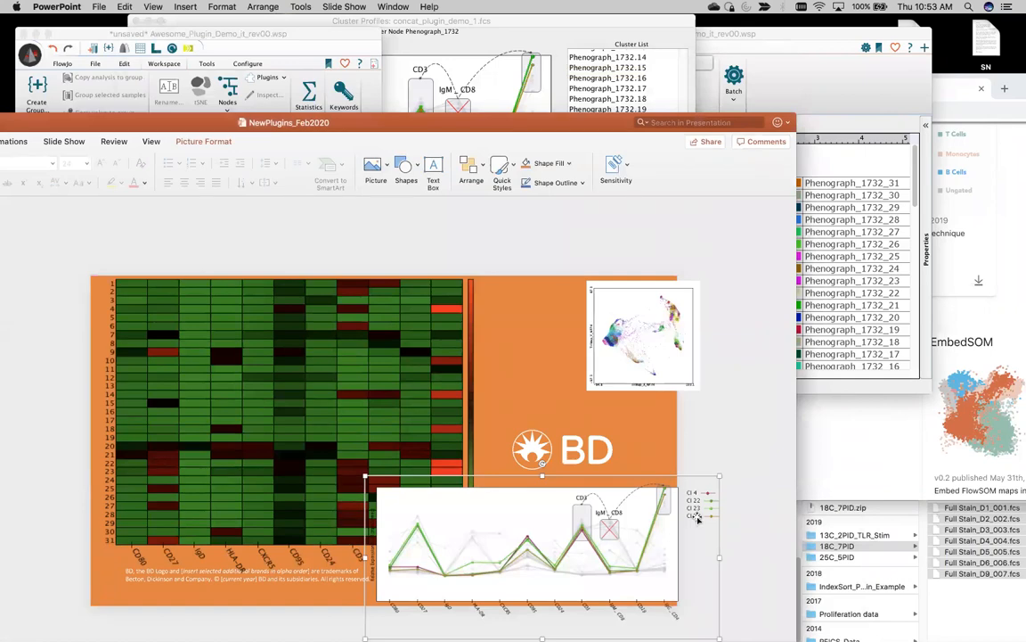
drag(380, 117, 541, 480)
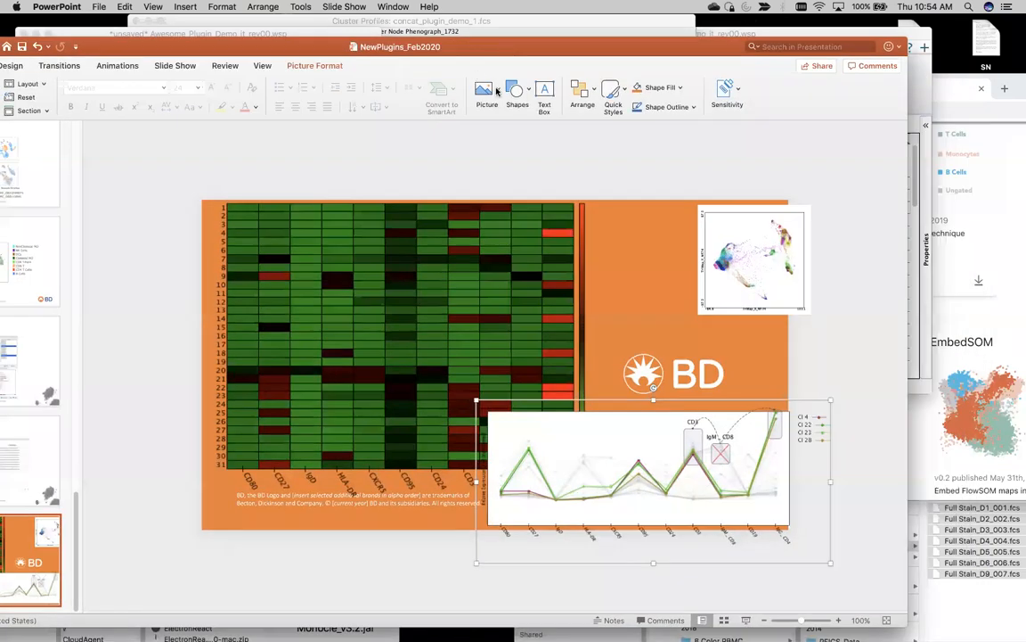
Step: Draw a text box above the slide and enter the contact e-mail address as a hyperlink
click(548, 94)
drag(276, 133, 528, 188)
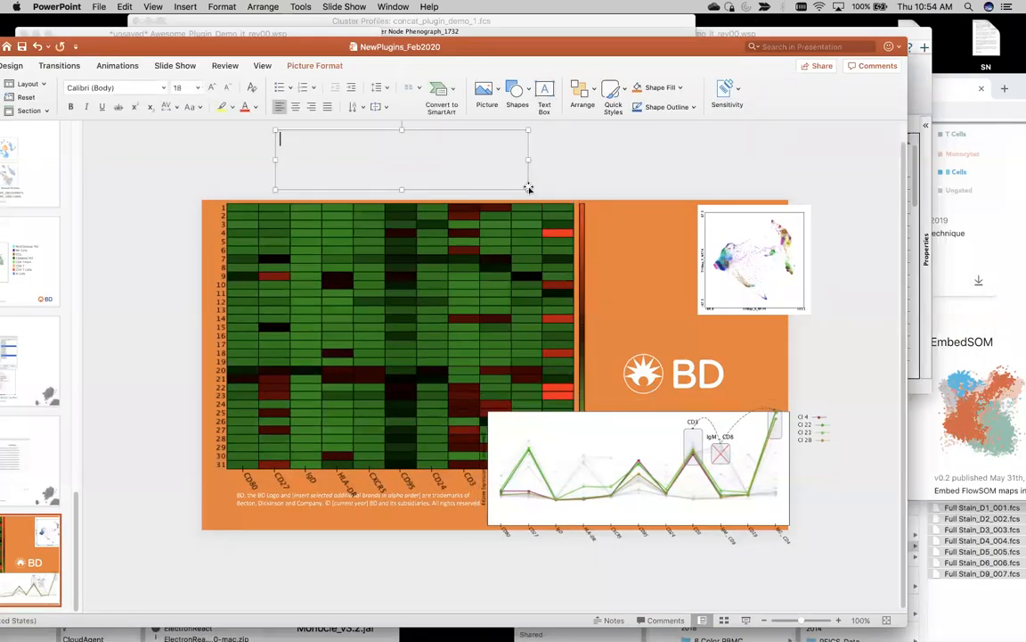
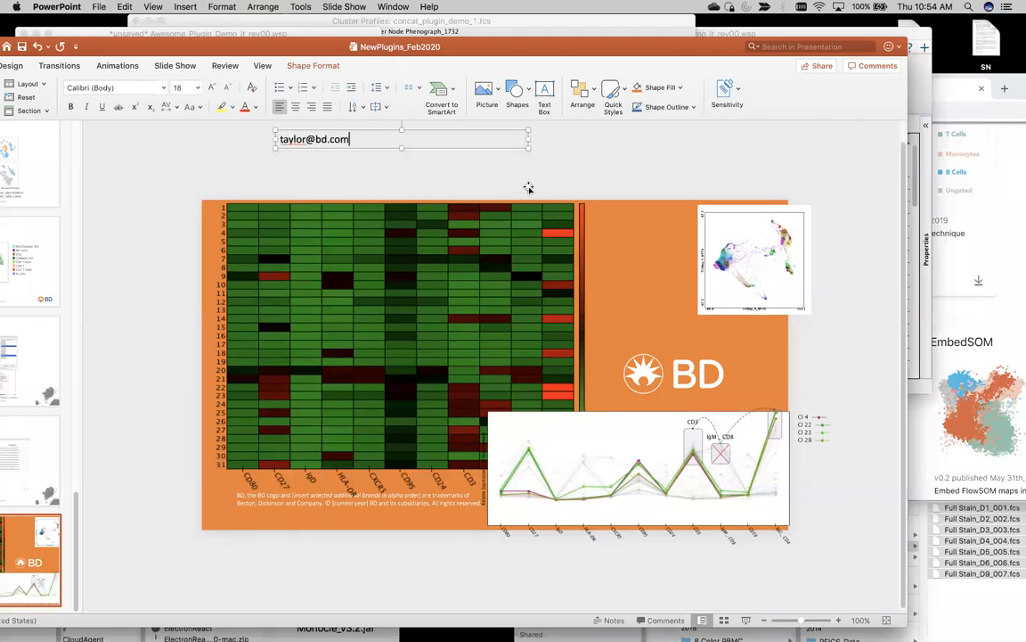
key(Return)
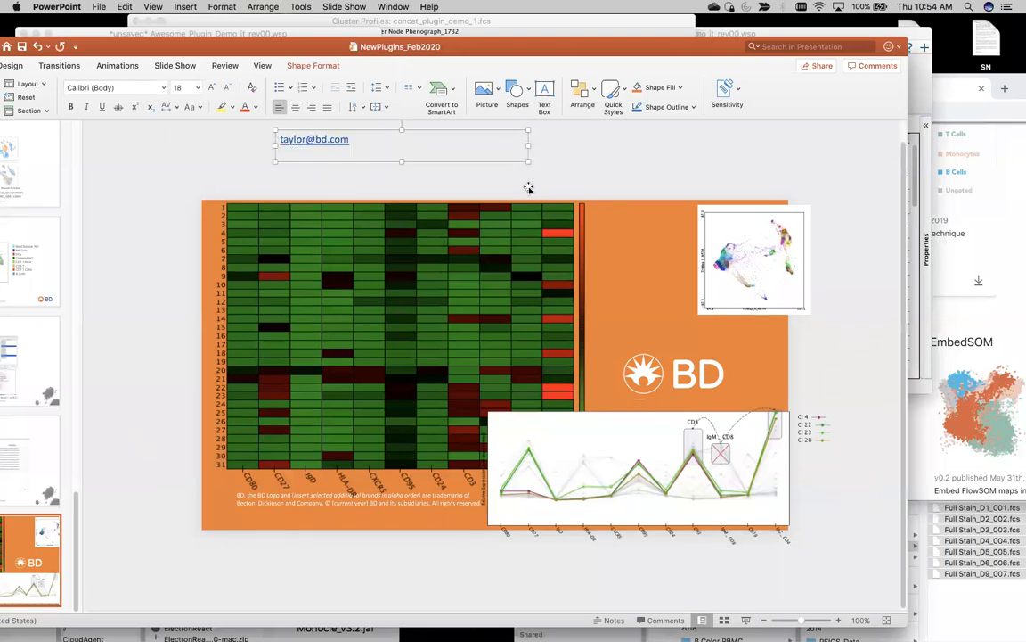